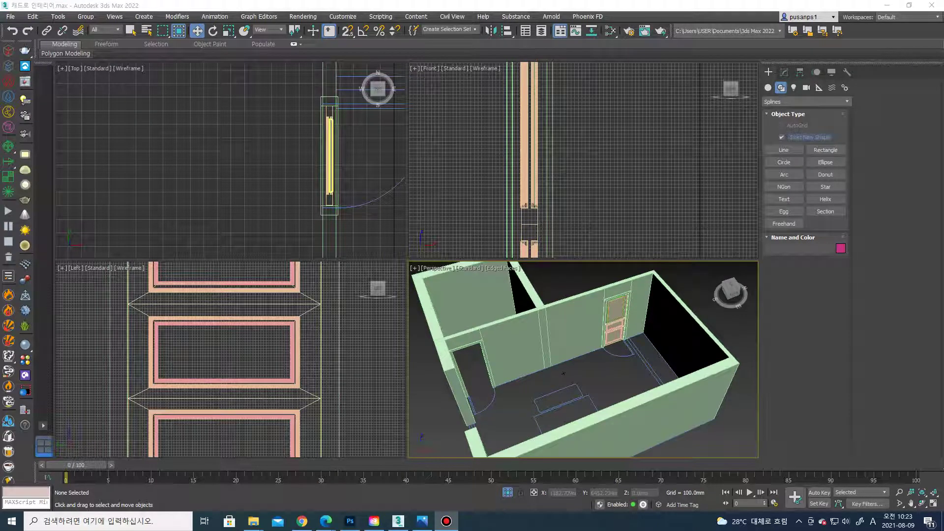
Start a Standard Primitives cylinder in the top view, then cancel the oversized attempt
{"action": "left_click", "coordinate": [768, 87]}
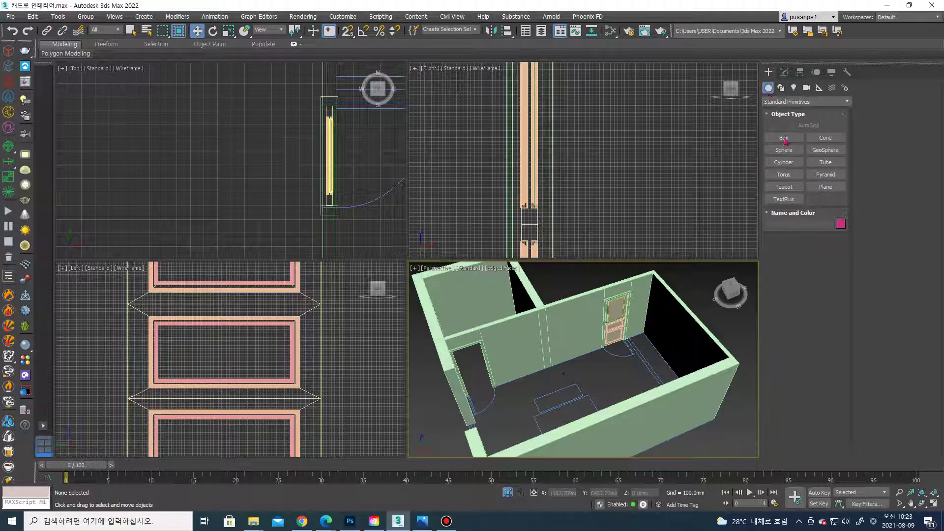
{"action": "left_click", "coordinate": [783, 162]}
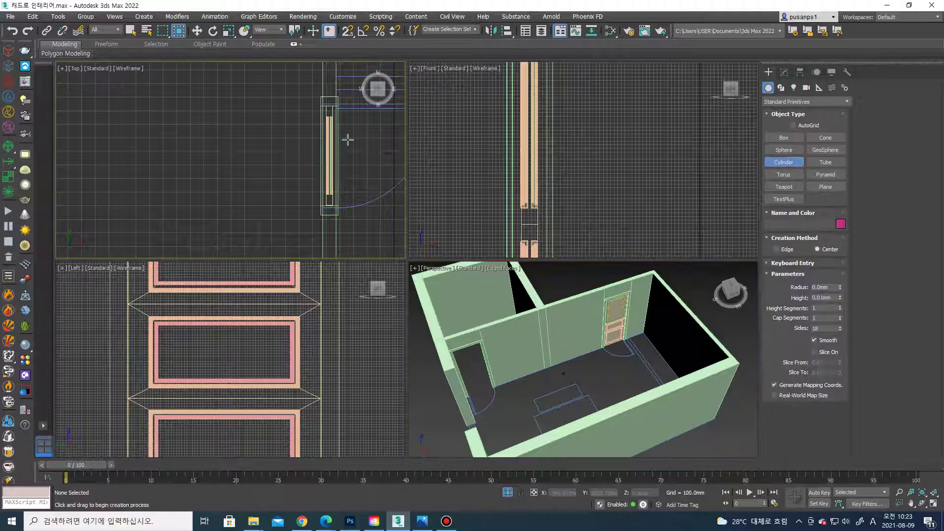
{"action": "middle_click_drag", "start_coordinate": [363, 179], "coordinate": [320, 173]}
{"action": "left_click_drag", "start_coordinate": [250, 88], "coordinate": [261, 99]}
{"action": "left_click", "coordinate": [167, 44]}
{"action": "right_click", "coordinate": [206, 69]}
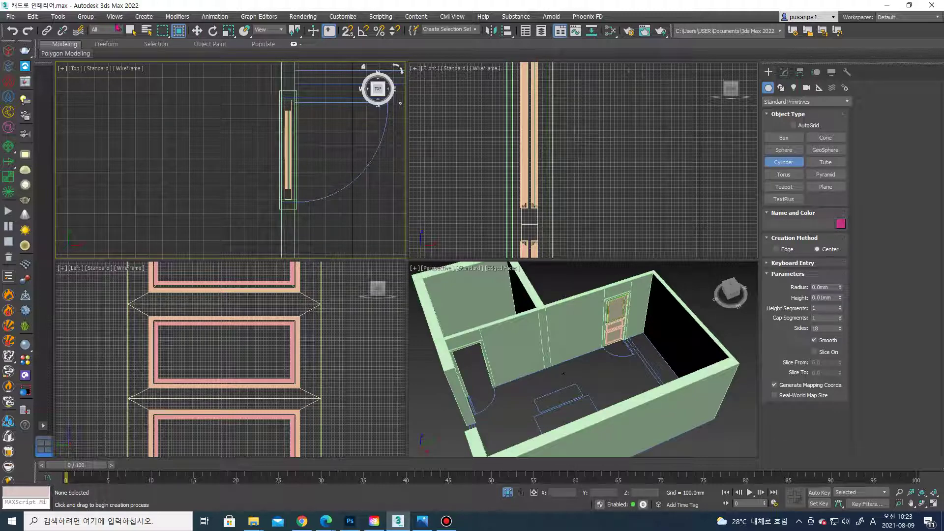
{"action": "right_click", "coordinate": [262, 91]}
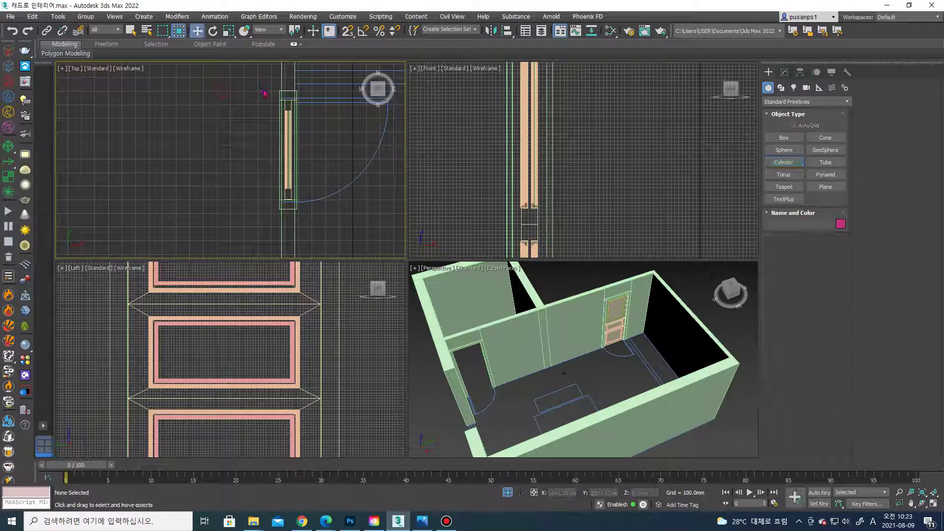
Isolate the whole door and ready a new cylinder in the Left viewport
{"action": "left_click_drag", "start_coordinate": [322, 226], "coordinate": [322, 226]}
{"action": "key", "text": "z"}
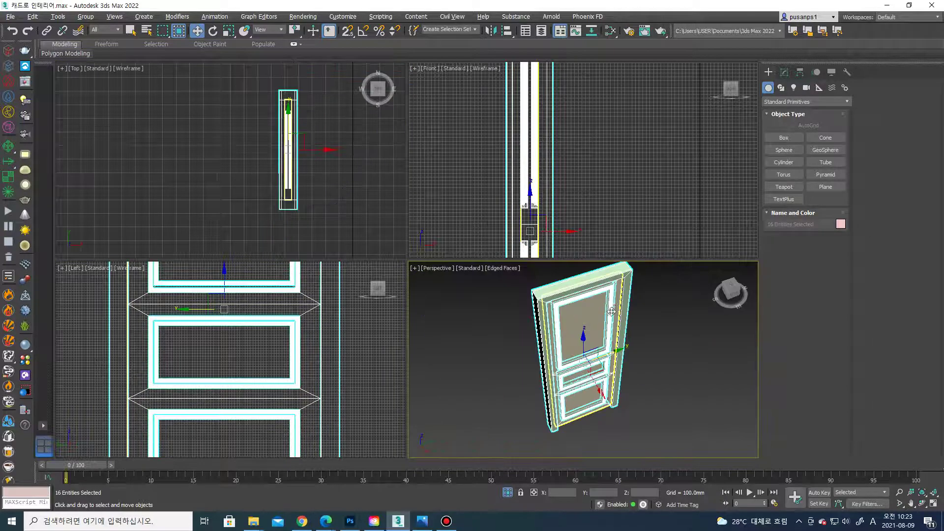
{"action": "left_click", "coordinate": [783, 162]}
{"action": "scroll", "coordinate": [196, 362], "scroll_direction": "down", "scroll_amount": 2}
{"action": "left_click", "coordinate": [263, 337]}
Draw a small cylinder and slide it along X onto the door's edge
{"action": "left_click_drag", "start_coordinate": [263, 337], "coordinate": [266, 342]}
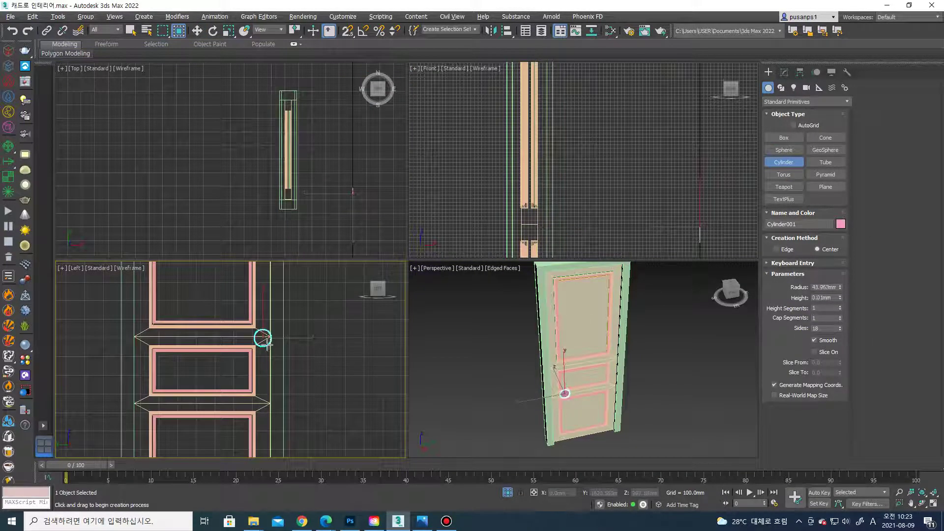
{"action": "left_click", "coordinate": [510, 397]}
{"action": "key", "text": "w"}
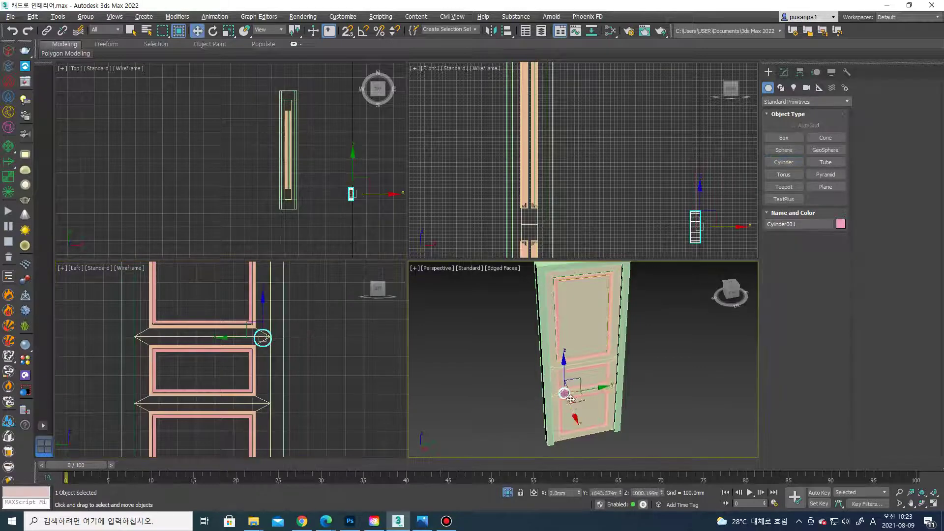
{"action": "middle_click_drag", "start_coordinate": [511, 397], "coordinate": [582, 408], "text": "alt"}
{"action": "left_click_drag", "start_coordinate": [585, 408], "coordinate": [563, 387]}
{"action": "scroll", "coordinate": [562, 387], "scroll_direction": "up", "scroll_amount": 3}
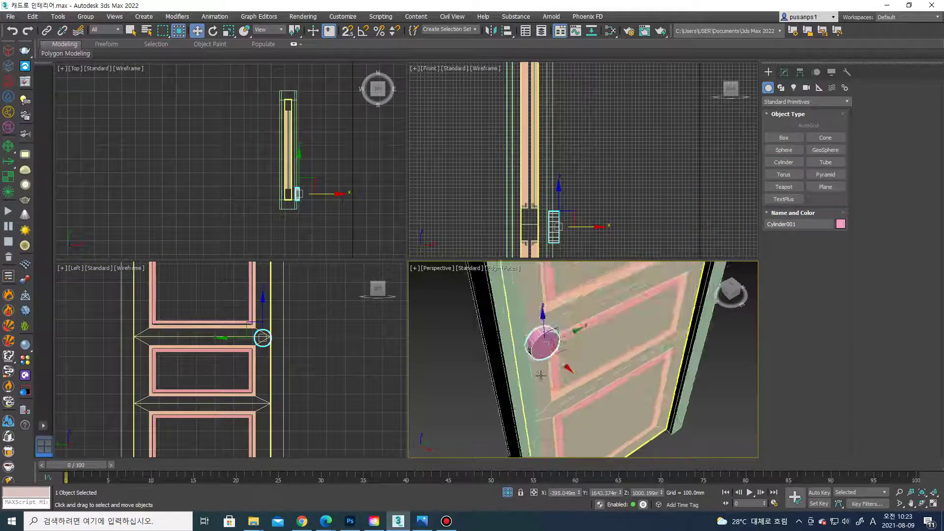
{"action": "scroll", "coordinate": [570, 384], "scroll_direction": "up", "scroll_amount": 3}
{"action": "scroll", "coordinate": [581, 381], "scroll_direction": "up", "scroll_amount": 2}
{"action": "mouse_move", "coordinate": [587, 377]}
{"action": "left_mouse_down"}
{"action": "mouse_move", "coordinate": [564, 384]}
{"action": "mouse_move", "coordinate": [556, 359]}
{"action": "left_mouse_up"}
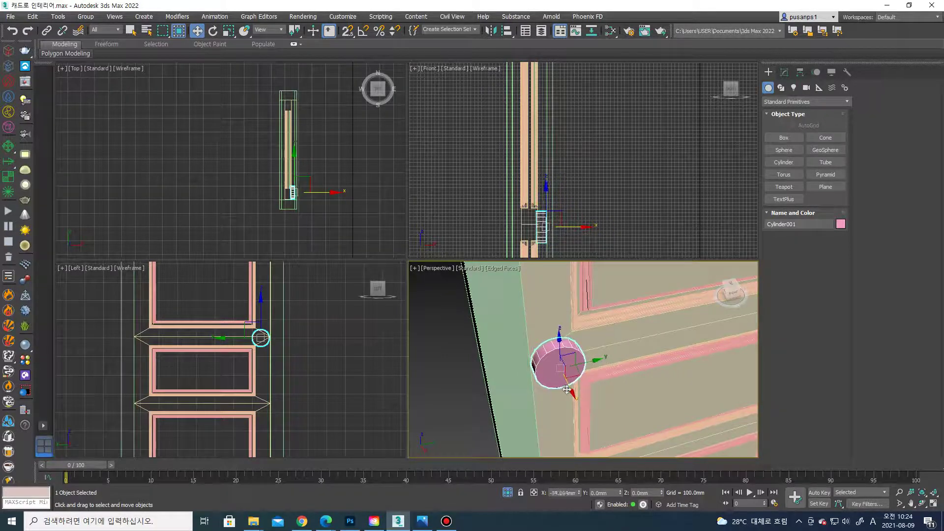
Shrink the cylinder to about 32.5mm radius and 14.8mm height, raised to handle height
{"action": "left_click", "coordinate": [784, 72]}
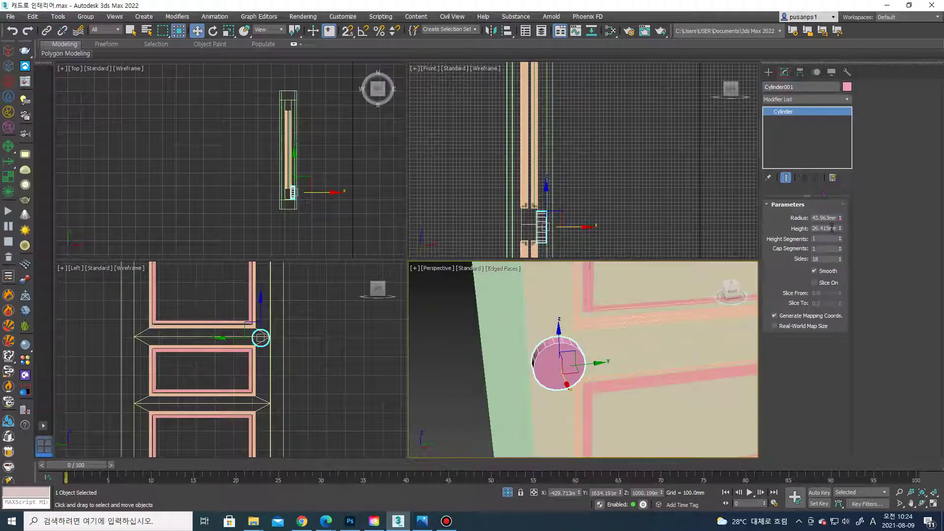
{"action": "left_click_drag", "start_coordinate": [840, 218], "coordinate": [843, 234]}
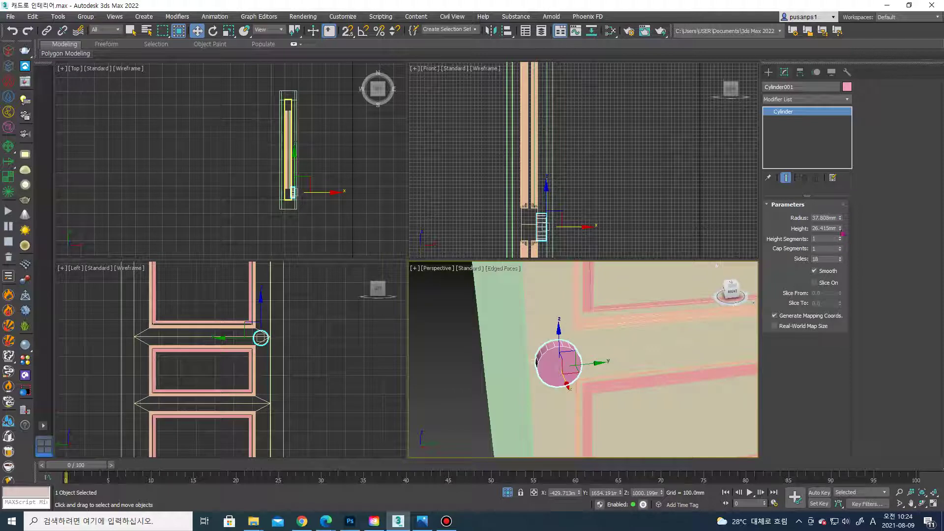
{"action": "mouse_move", "coordinate": [600, 369]}
{"action": "middle_mouse_down", "text": "alt"}
{"action": "mouse_move", "coordinate": [605, 344]}
{"action": "mouse_move", "coordinate": [565, 371]}
{"action": "middle_mouse_up", "text": "alt"}
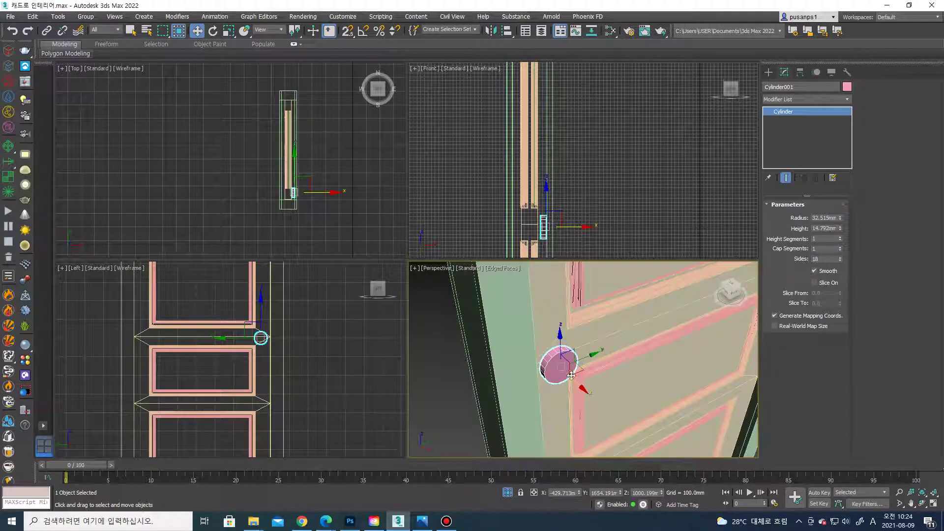
{"action": "left_click_drag", "start_coordinate": [571, 377], "coordinate": [560, 344]}
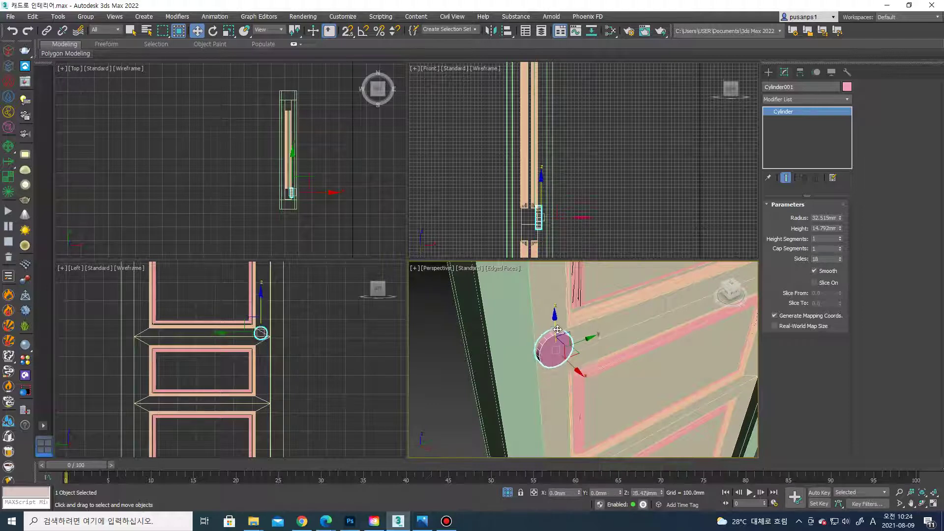
{"action": "middle_click_drag", "start_coordinate": [560, 344], "coordinate": [559, 324], "text": "alt"}
{"action": "right_click", "coordinate": [559, 325]}
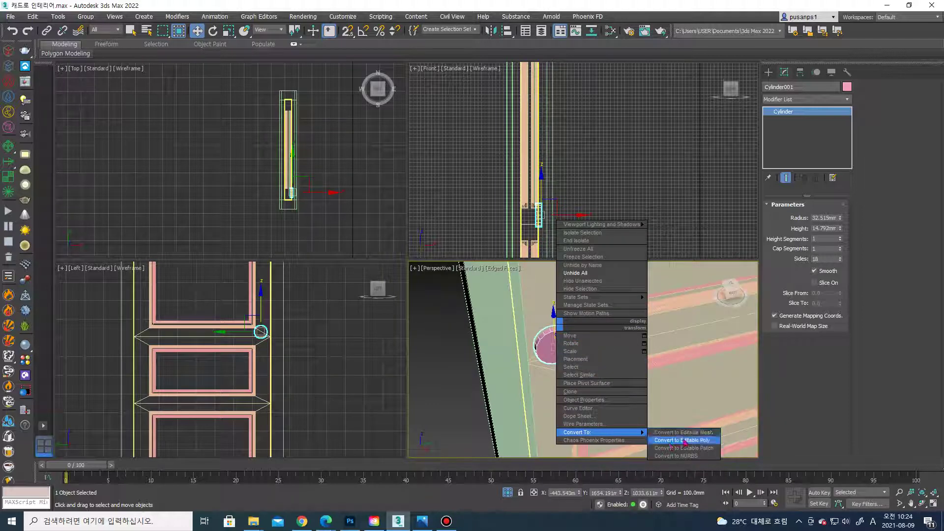
Convert the cylinder to Editable Poly and inset its front cap face
{"action": "left_click", "coordinate": [681, 440]}
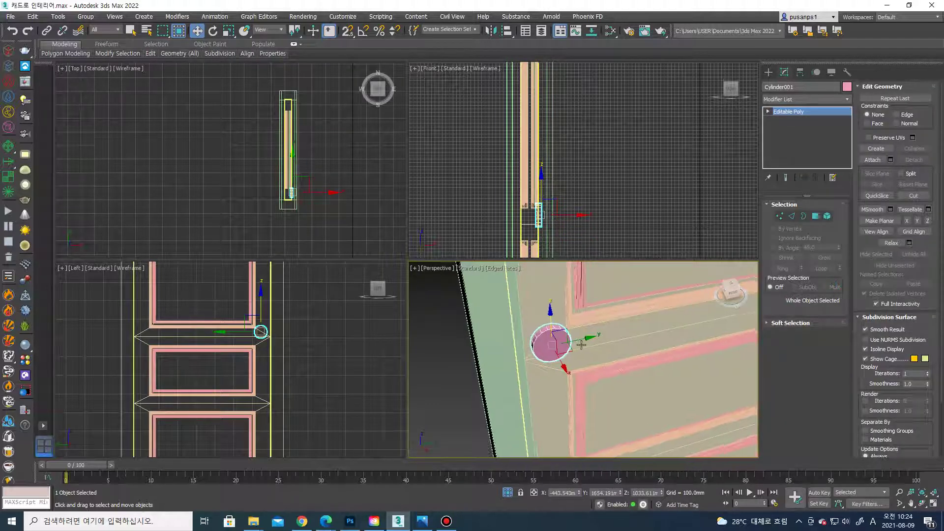
{"action": "middle_click_drag", "start_coordinate": [591, 349], "coordinate": [565, 344], "text": "alt"}
{"action": "left_click_drag", "start_coordinate": [546, 339], "coordinate": [545, 343]}
{"action": "key", "text": "4"}
{"action": "left_click", "coordinate": [540, 344]}
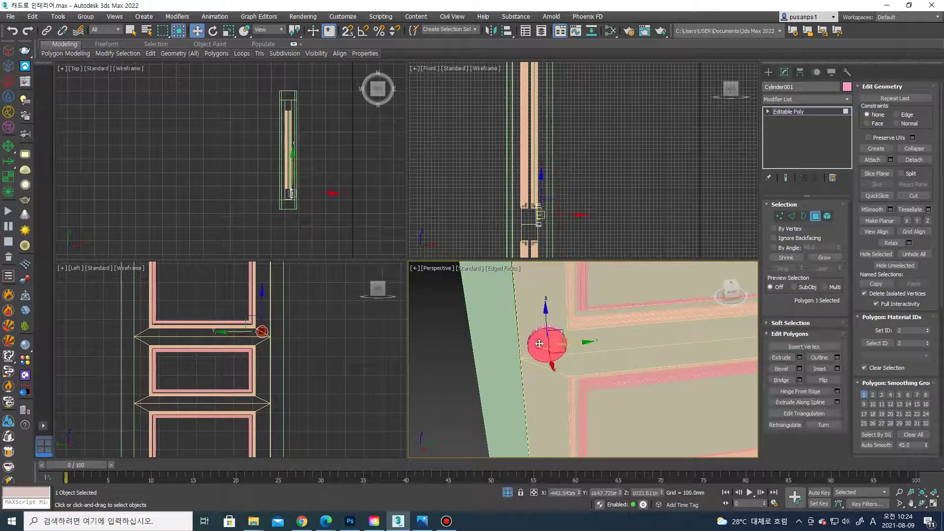
{"action": "left_click", "coordinate": [837, 369]}
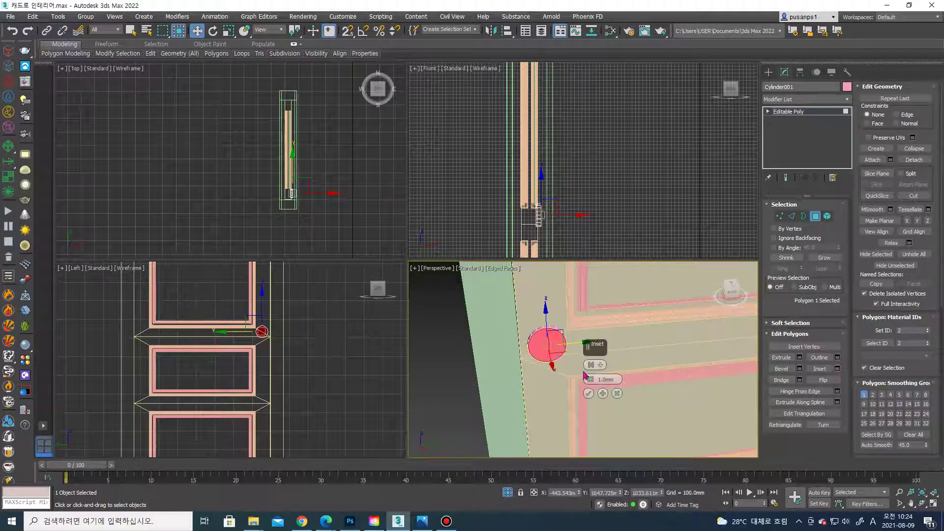
{"action": "left_click", "coordinate": [588, 393]}
Extrude the inset cap outward into a short stem
{"action": "middle_click_drag", "start_coordinate": [590, 383], "coordinate": [605, 306], "text": "alt"}
{"action": "scroll", "coordinate": [605, 306], "scroll_direction": "up", "scroll_amount": 2}
{"action": "left_click", "coordinate": [547, 344]}
{"action": "left_click", "coordinate": [799, 358]}
{"action": "scroll", "coordinate": [239, 164], "scroll_direction": "up", "scroll_amount": 2}
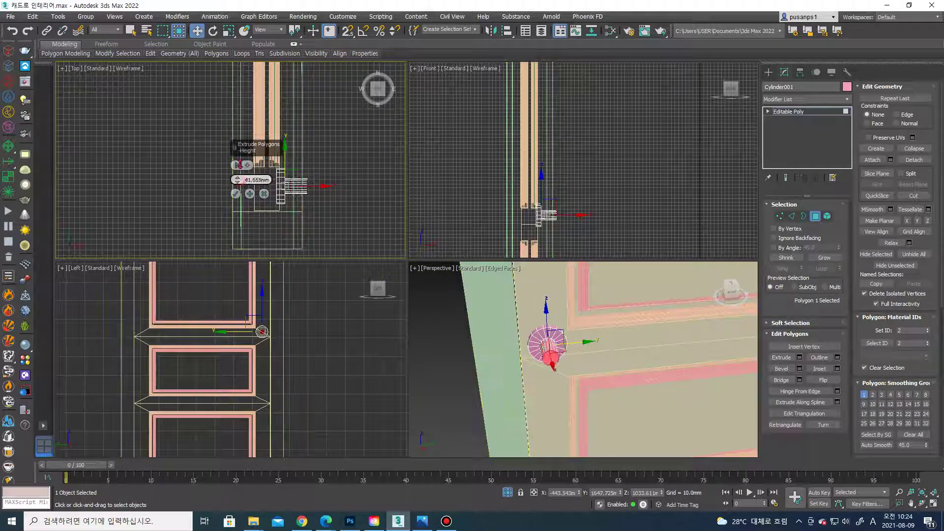
{"action": "left_click", "coordinate": [236, 193]}
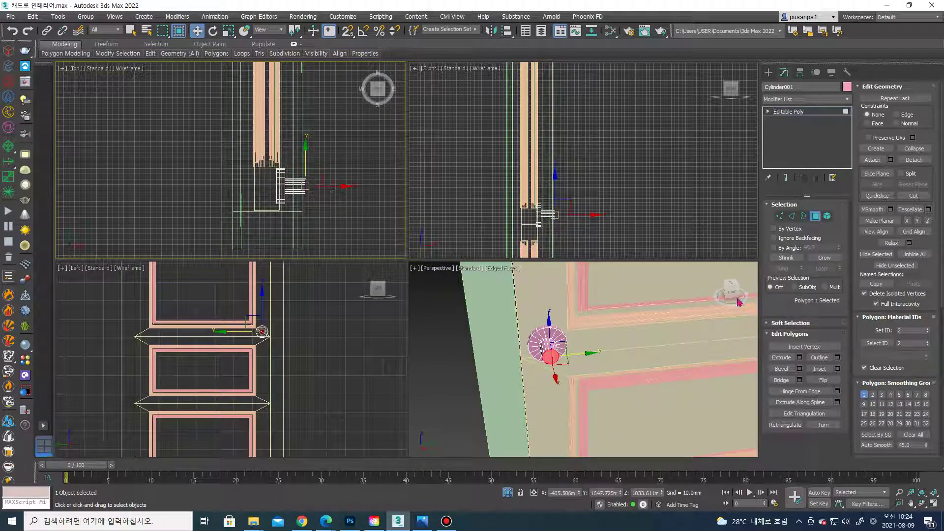
{"action": "left_click", "coordinate": [800, 357]}
Rotate the extruded end face so the stem bends sideways
{"action": "left_click", "coordinate": [236, 193]}
{"action": "scroll", "coordinate": [344, 163], "scroll_direction": "up", "scroll_amount": 2}
{"action": "key", "text": "e"}
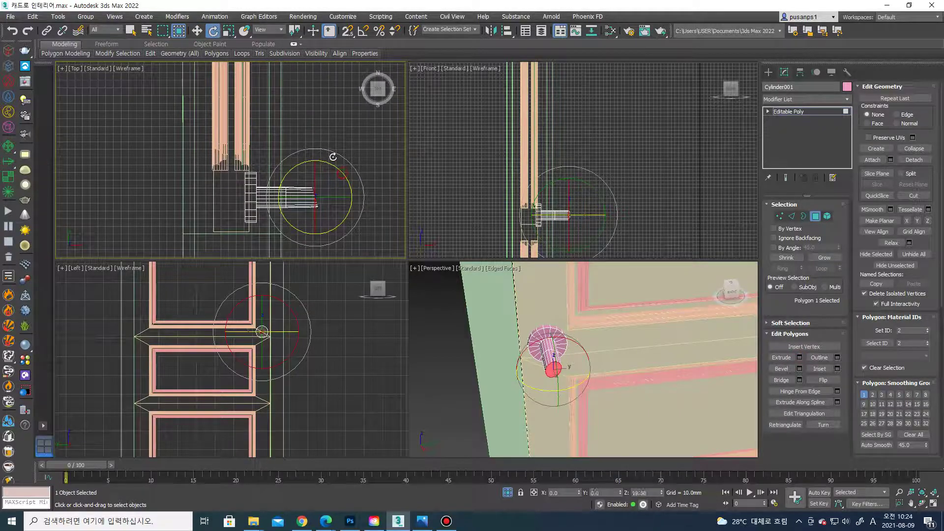
{"action": "left_click_drag", "start_coordinate": [320, 193], "coordinate": [304, 190]}
{"action": "key", "text": "w"}
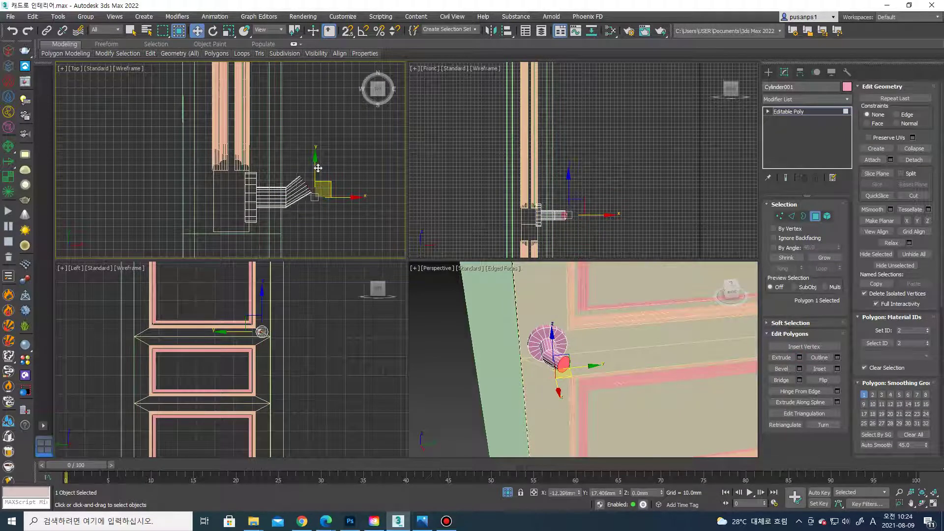
{"action": "scroll", "coordinate": [310, 189], "scroll_direction": "up", "scroll_amount": 2}
{"action": "key", "text": "1"}
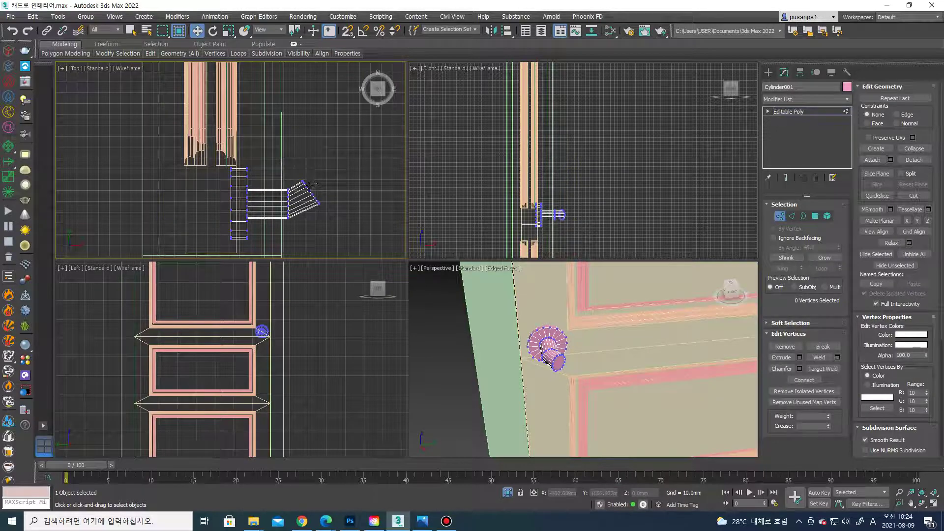
{"action": "scroll", "coordinate": [309, 189], "scroll_direction": "up", "scroll_amount": 1}
{"action": "key", "text": "4"}
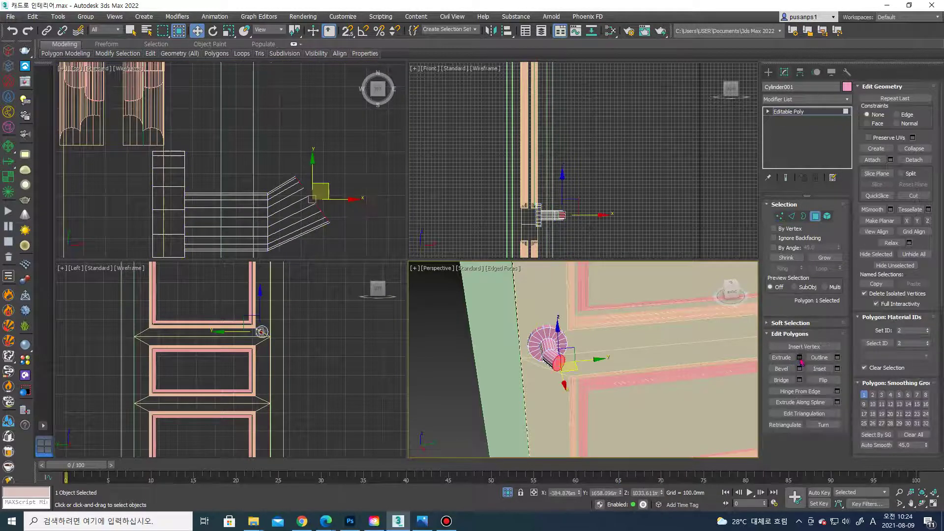
Extrude another section, then rotate its end vertices horizontal and slide them left
{"action": "left_click", "coordinate": [799, 358]}
{"action": "middle_click_drag", "start_coordinate": [295, 191], "coordinate": [244, 201]}
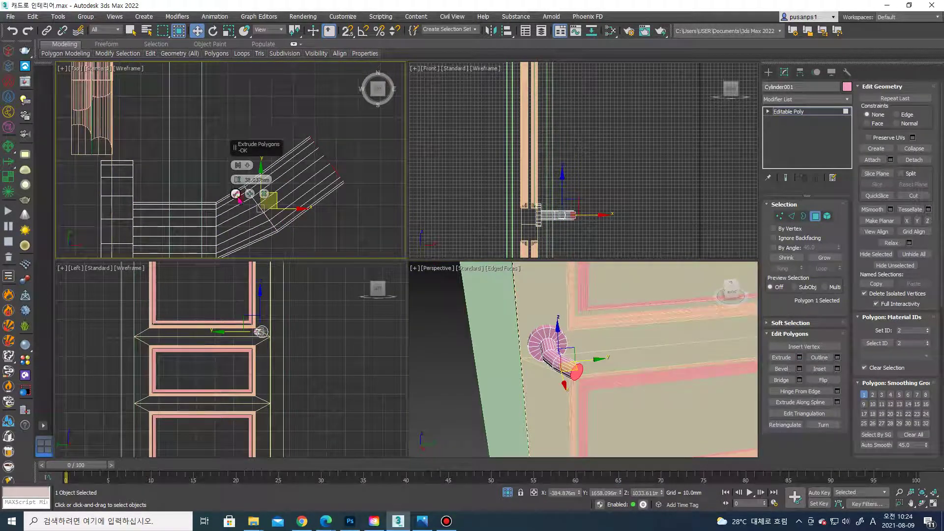
{"action": "left_click", "coordinate": [235, 194]}
{"action": "key", "text": "1"}
{"action": "key", "text": "e"}
{"action": "left_click_drag", "start_coordinate": [359, 165], "coordinate": [321, 144]}
{"action": "key", "text": "w"}
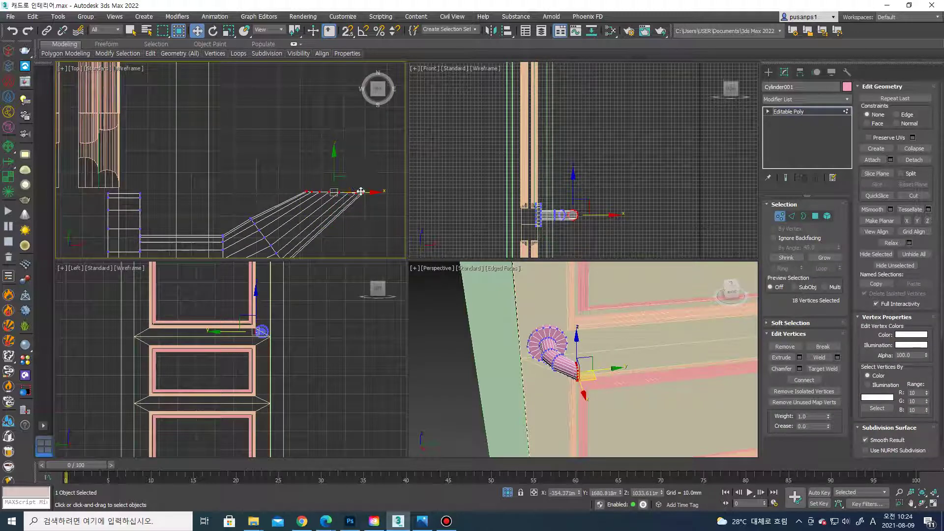
{"action": "left_click_drag", "start_coordinate": [362, 193], "coordinate": [313, 192]}
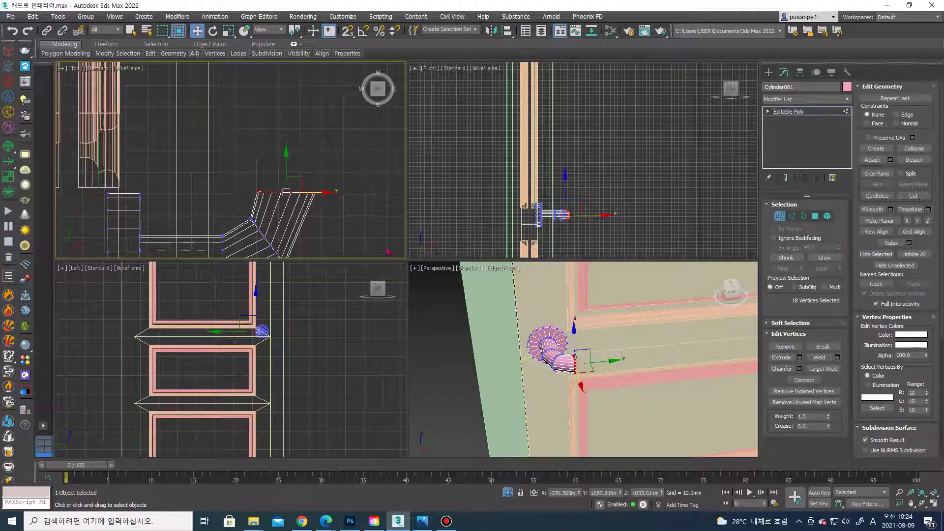
{"action": "middle_click_drag", "start_coordinate": [544, 337], "coordinate": [663, 364], "text": "alt"}
{"action": "key", "text": "4"}
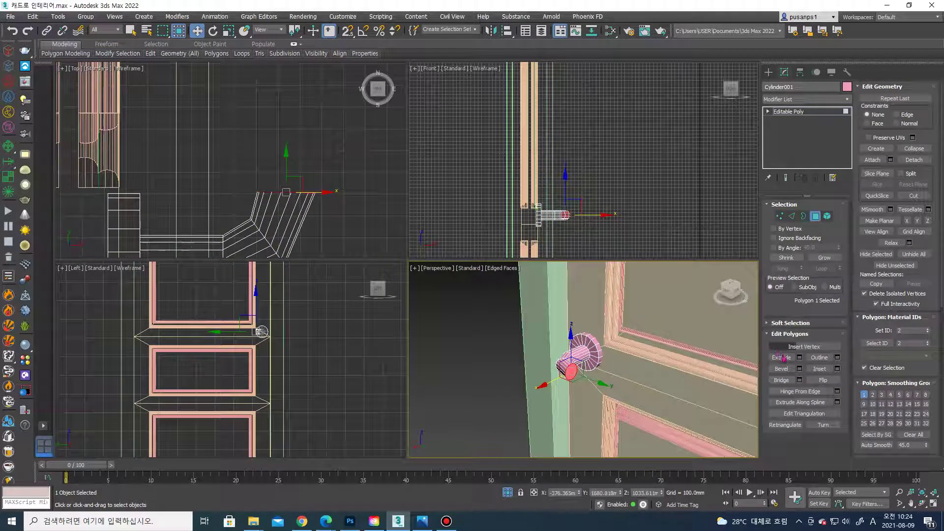
{"action": "left_click", "coordinate": [799, 358]}
Extrude the end face into a long handle section
{"action": "scroll", "coordinate": [235, 207], "scroll_direction": "up", "scroll_amount": 5}
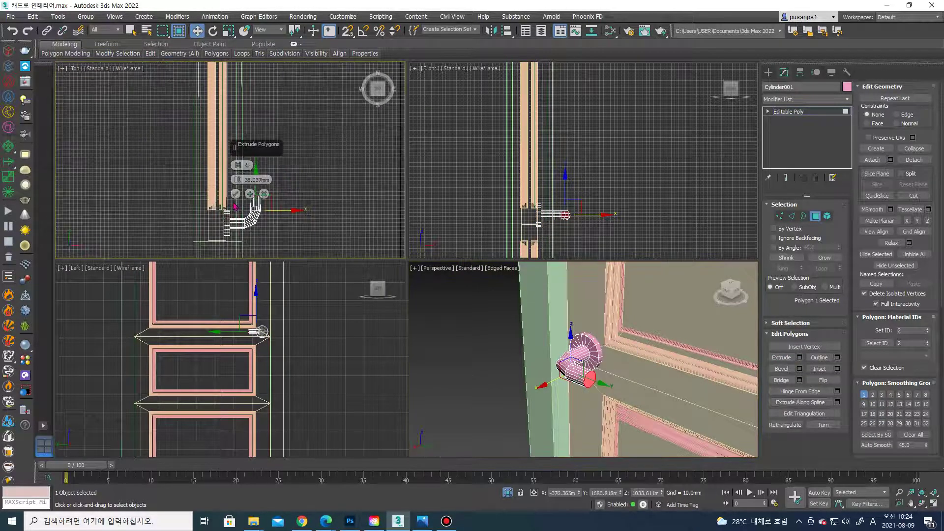
{"action": "left_click_drag", "start_coordinate": [236, 182], "coordinate": [245, 112]}
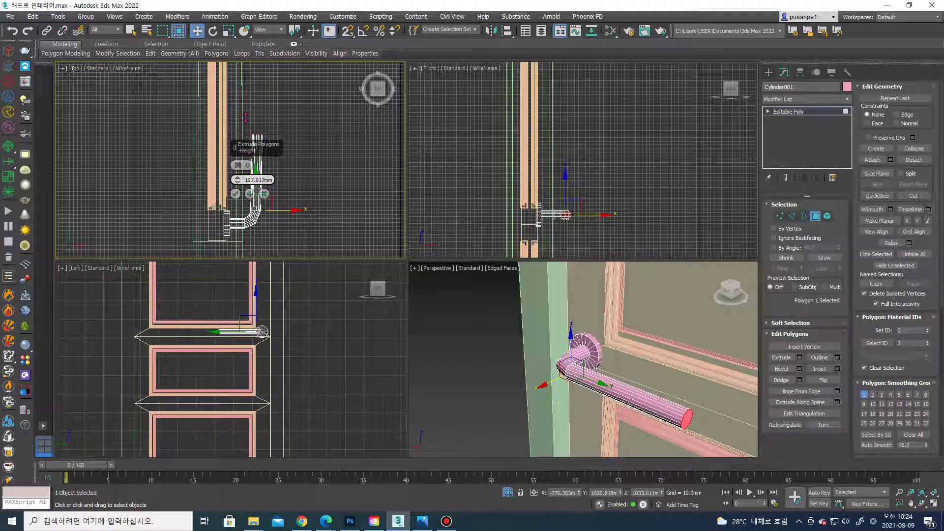
{"action": "left_click_drag", "start_coordinate": [236, 180], "coordinate": [235, 196]}
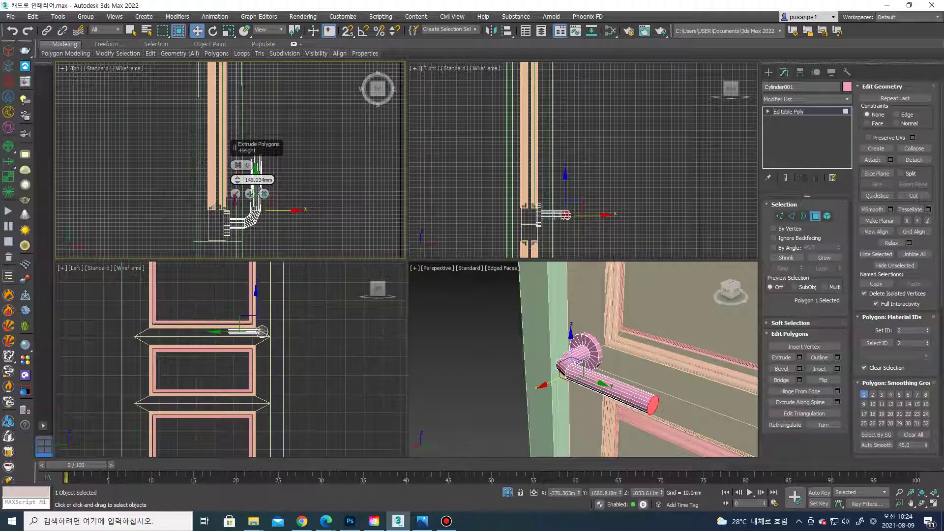
{"action": "left_click", "coordinate": [235, 193]}
{"action": "scroll", "coordinate": [231, 200], "scroll_direction": "up", "scroll_amount": 3}
Select the pipe's end vertex ring and scale it to about 80%
{"action": "key", "text": "1"}
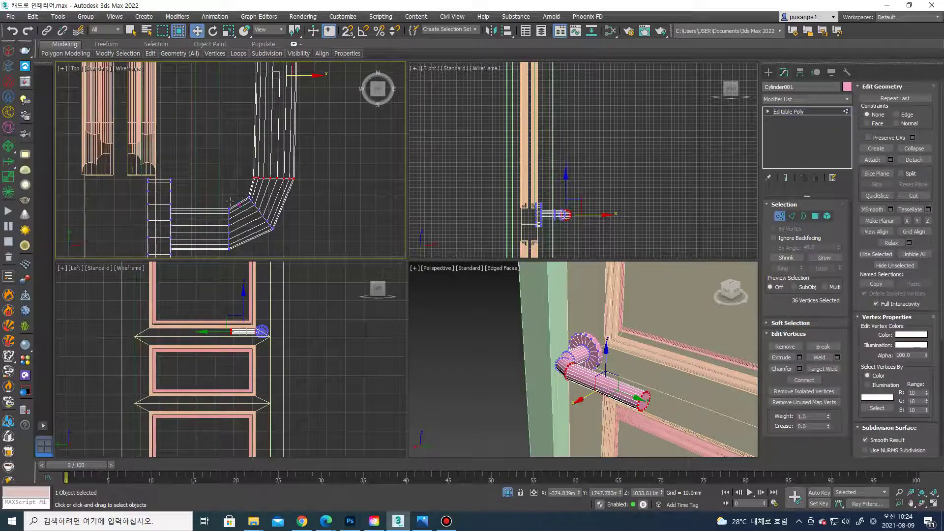
{"action": "left_click", "coordinate": [241, 194]}
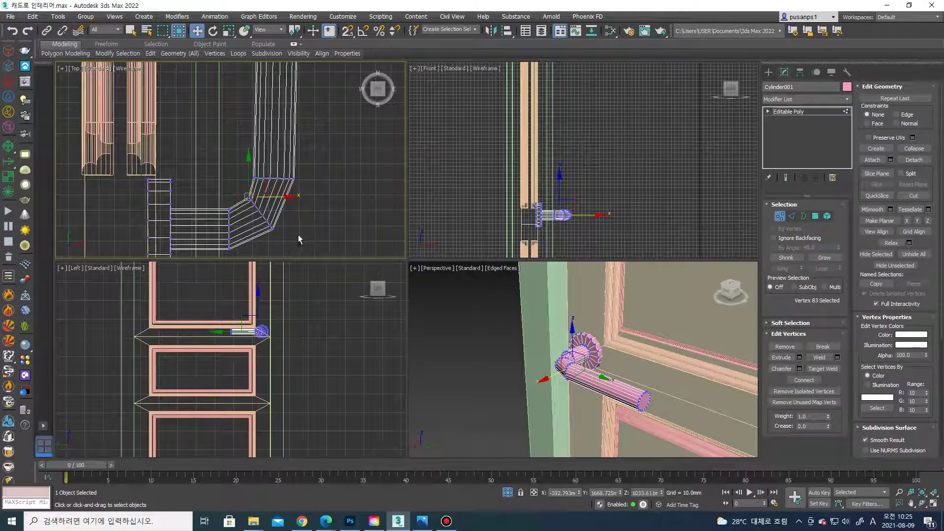
{"action": "left_click_drag", "start_coordinate": [249, 199], "coordinate": [273, 229]}
{"action": "scroll", "coordinate": [277, 207], "scroll_direction": "up", "scroll_amount": 2}
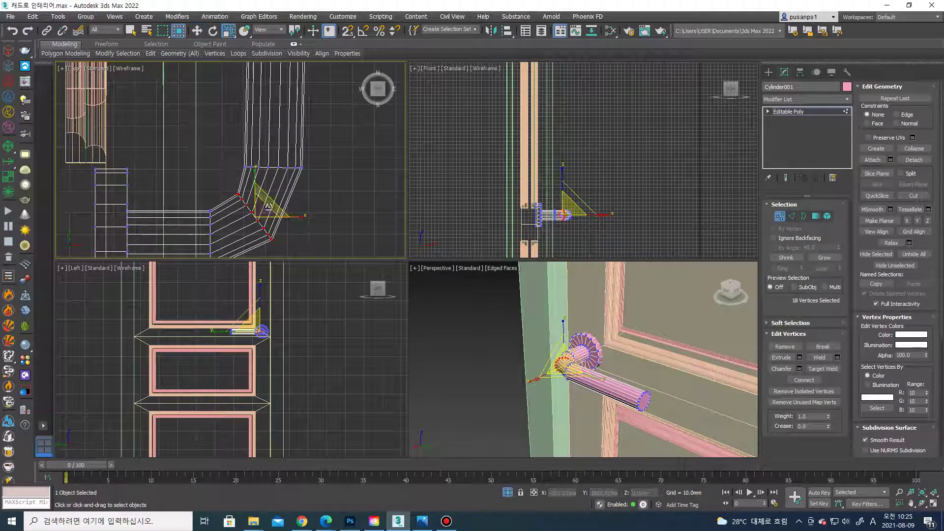
{"action": "key", "text": "r"}
{"action": "mouse_move", "coordinate": [317, 181]}
{"action": "left_mouse_down"}
{"action": "mouse_move", "coordinate": [237, 158]}
{"action": "mouse_move", "coordinate": [274, 175]}
{"action": "mouse_move", "coordinate": [275, 89]}
{"action": "left_mouse_up"}
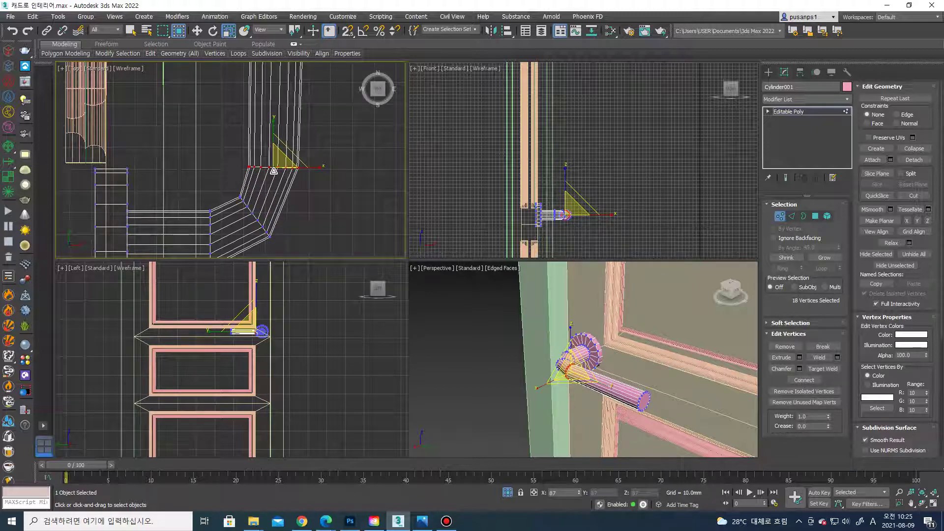
{"action": "scroll", "coordinate": [297, 231], "scroll_direction": "down", "scroll_amount": 5}
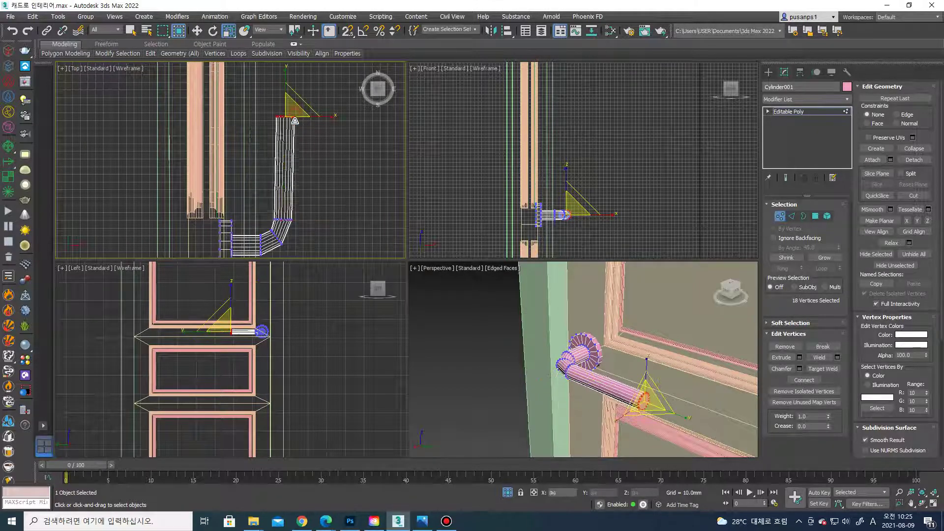
Move the end ring outward to lengthen the straight lever arm
{"action": "key", "text": "w"}
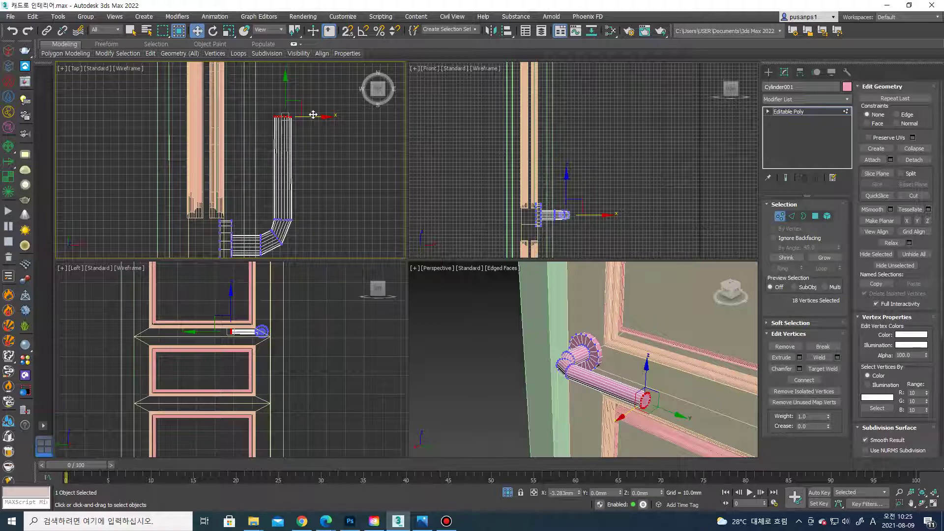
{"action": "scroll", "coordinate": [565, 405], "scroll_direction": "up", "scroll_amount": 3}
{"action": "scroll", "coordinate": [564, 405], "scroll_direction": "up", "scroll_amount": 3}
{"action": "middle_click_drag", "start_coordinate": [565, 405], "coordinate": [558, 373], "text": "alt"}
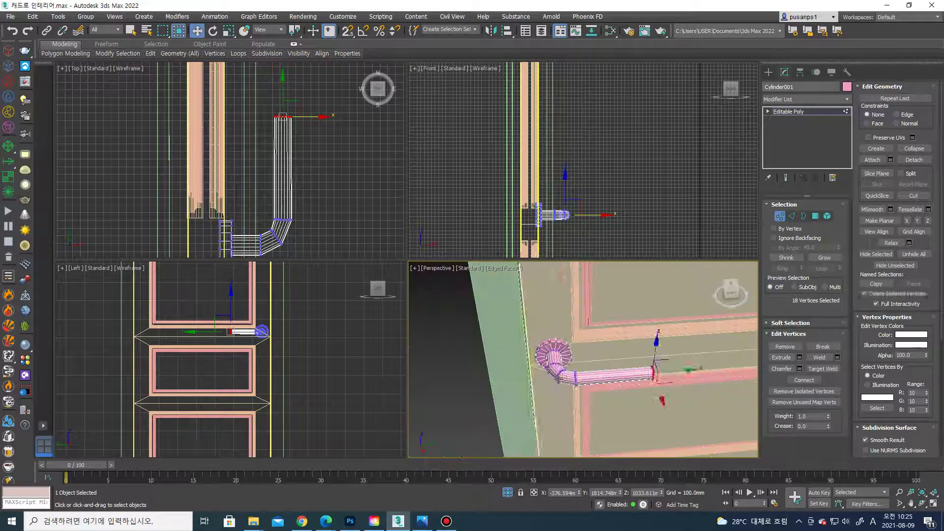
{"action": "key", "text": "2"}
{"action": "scroll", "coordinate": [558, 373], "scroll_direction": "up", "scroll_amount": 3}
Chamfer the bend's edge ring by about 5 mm
{"action": "double_click", "coordinate": [564, 366]}
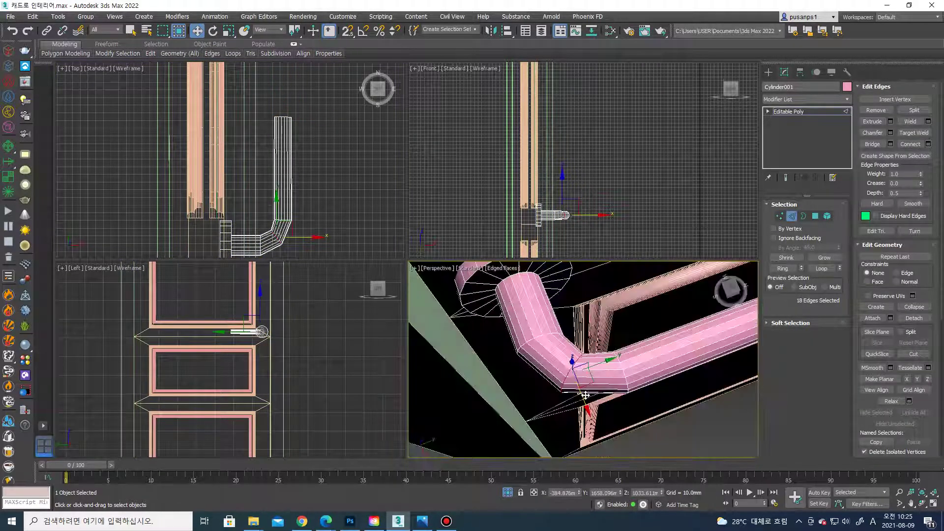
{"action": "middle_click_drag", "start_coordinate": [563, 366], "coordinate": [580, 344], "text": "alt"}
{"action": "scroll", "coordinate": [580, 344], "scroll_direction": "down", "scroll_amount": 3}
{"action": "left_click", "coordinate": [890, 132]}
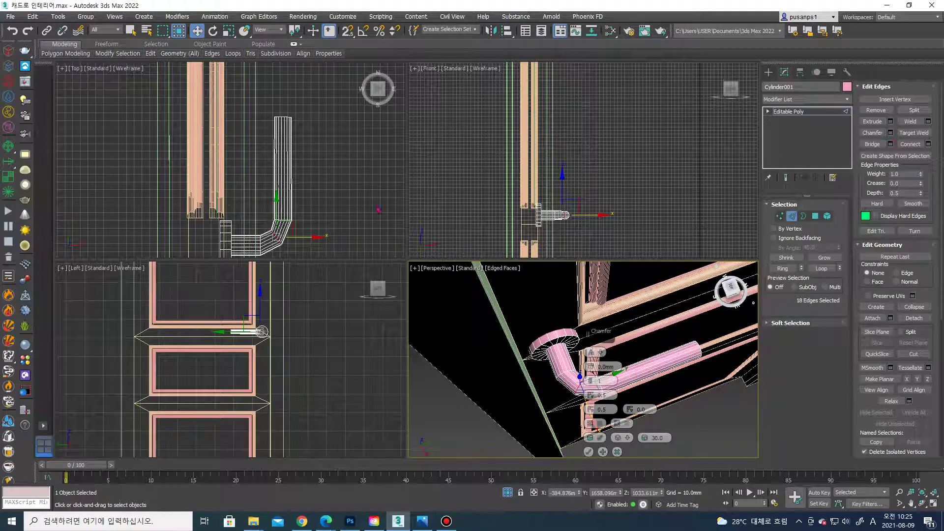
{"action": "scroll", "coordinate": [352, 191], "scroll_direction": "up", "scroll_amount": 2}
{"action": "scroll", "coordinate": [354, 194], "scroll_direction": "up", "scroll_amount": 2}
{"action": "scroll", "coordinate": [355, 185], "scroll_direction": "up", "scroll_amount": 2}
{"action": "scroll", "coordinate": [356, 184], "scroll_direction": "up", "scroll_amount": 2}
{"action": "scroll", "coordinate": [356, 184], "scroll_direction": "up", "scroll_amount": 2}
{"action": "scroll", "coordinate": [344, 187], "scroll_direction": "up", "scroll_amount": 1}
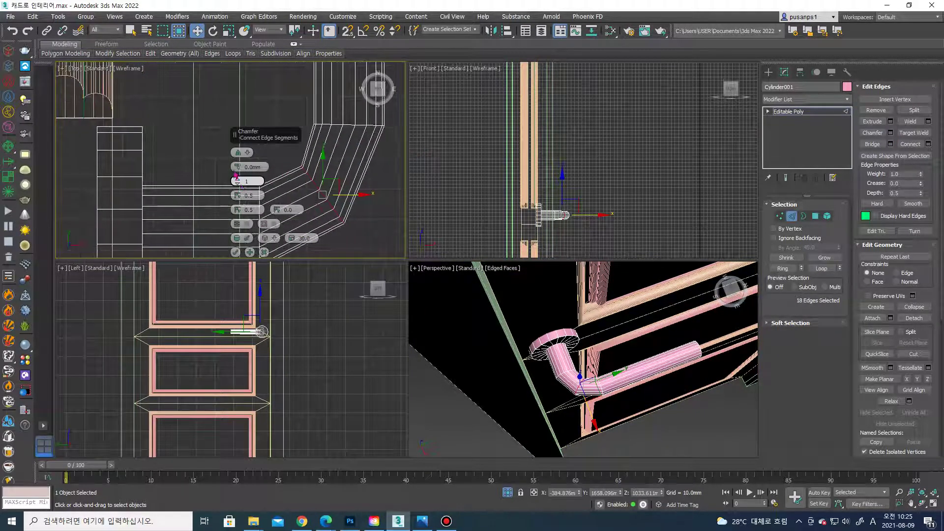
{"action": "left_click_drag", "start_coordinate": [237, 162], "coordinate": [239, 151]}
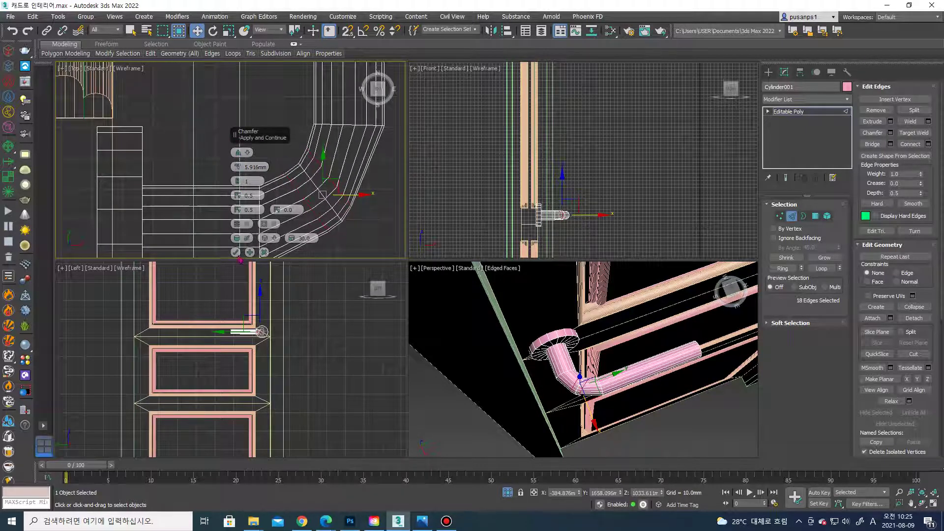
{"action": "left_click", "coordinate": [236, 252]}
Reposition the selected chamfered edge loop to round out the bend
{"action": "left_click", "coordinate": [492, 320]}
{"action": "middle_click_drag", "start_coordinate": [491, 319], "coordinate": [521, 310], "text": "alt"}
{"action": "scroll", "coordinate": [279, 180], "scroll_direction": "down", "scroll_amount": 3}
{"action": "key", "text": "1"}
{"action": "scroll", "coordinate": [290, 162], "scroll_direction": "up", "scroll_amount": 3}
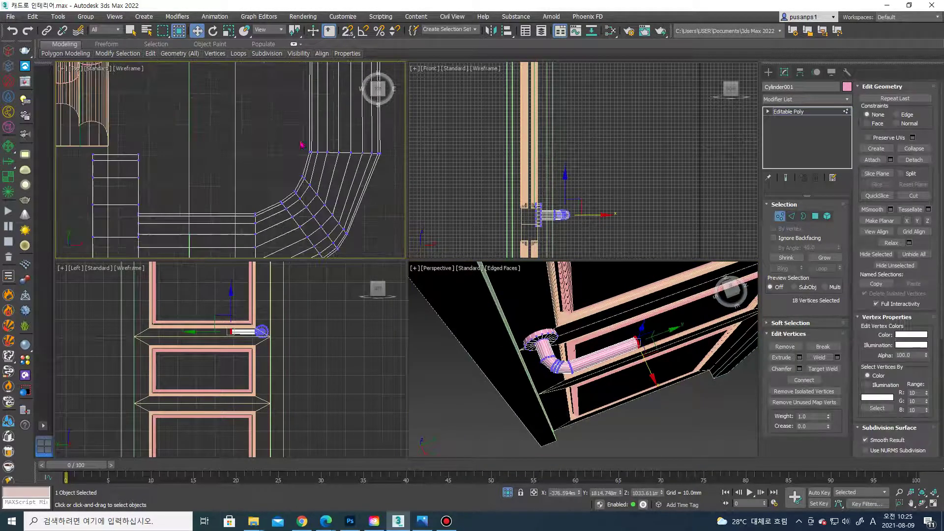
{"action": "middle_click_drag", "start_coordinate": [405, 175], "coordinate": [396, 172]}
{"action": "key", "text": "2"}
{"action": "key", "text": "e"}
{"action": "key", "text": "w"}
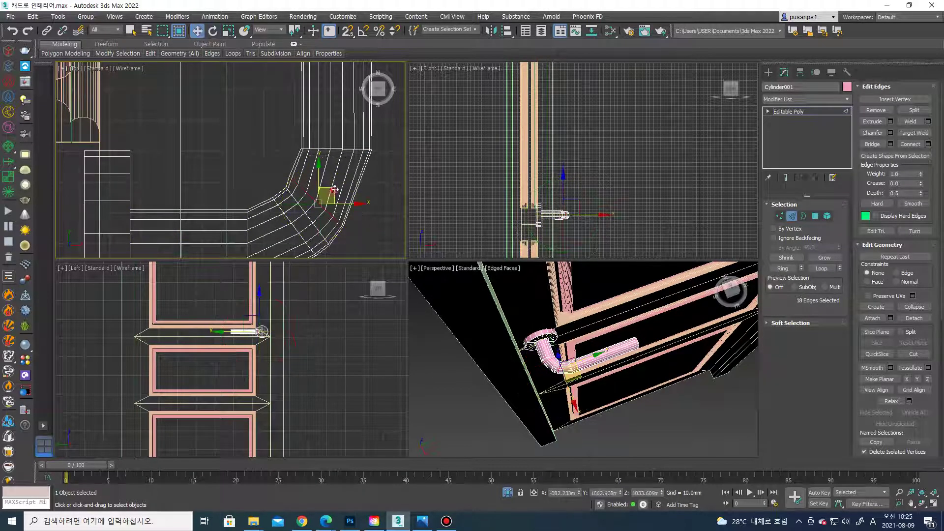
{"action": "key", "text": "r"}
{"action": "key", "text": "e"}
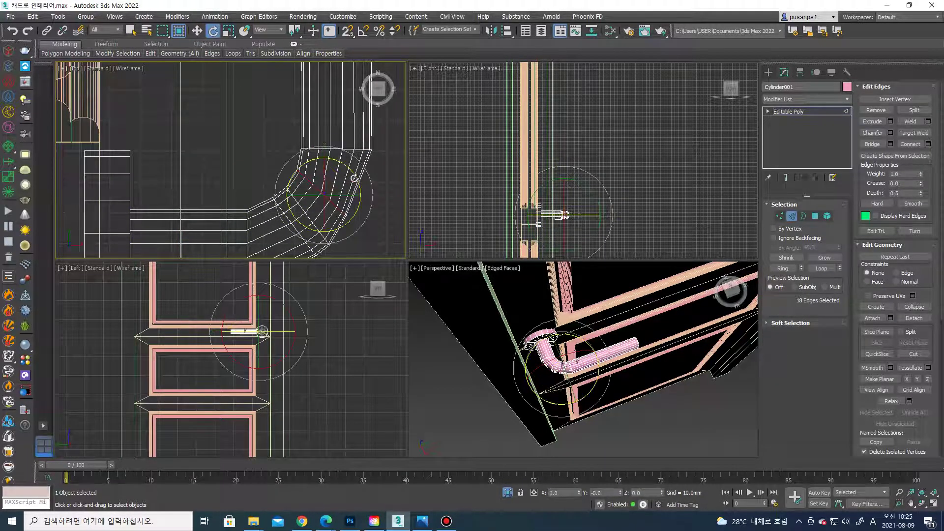
{"action": "key", "text": "r"}
{"action": "key", "text": "w"}
{"action": "scroll", "coordinate": [342, 177], "scroll_direction": "down", "scroll_amount": 2}
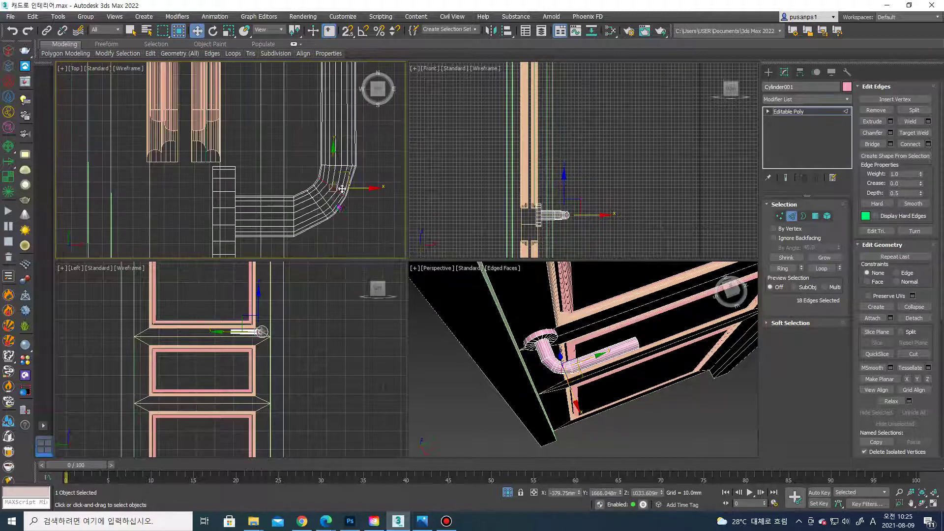
{"action": "scroll", "coordinate": [310, 208], "scroll_direction": "up", "scroll_amount": 2}
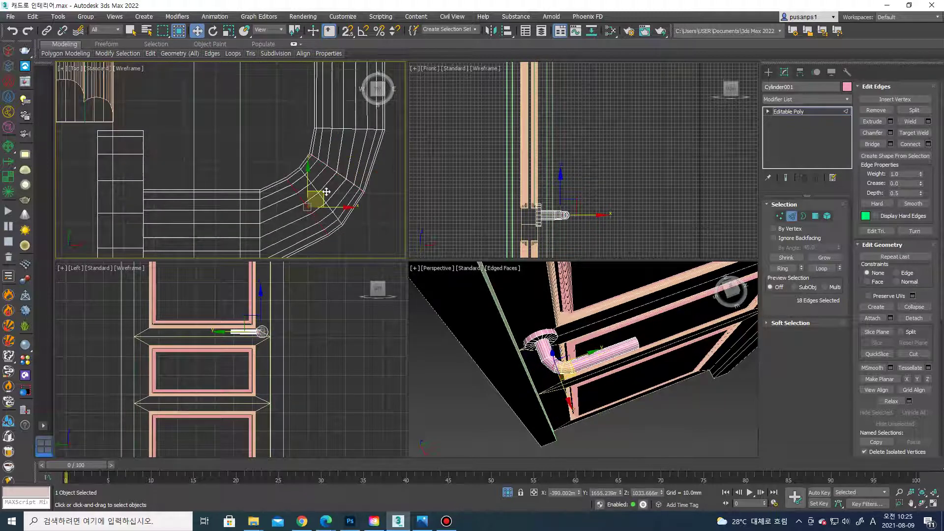
{"action": "key", "text": "e"}
{"action": "key", "text": "w"}
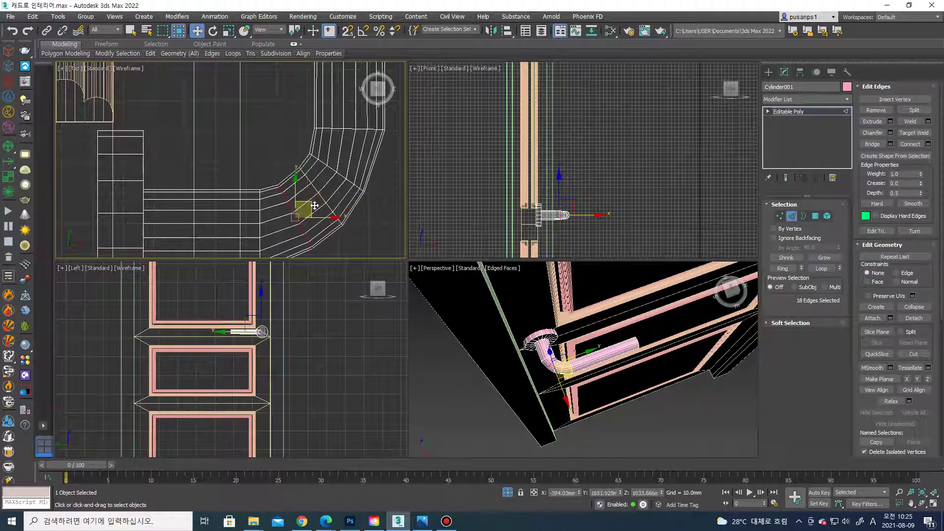
{"action": "middle_click_drag", "start_coordinate": [315, 202], "coordinate": [321, 175]}
{"action": "key", "text": "e"}
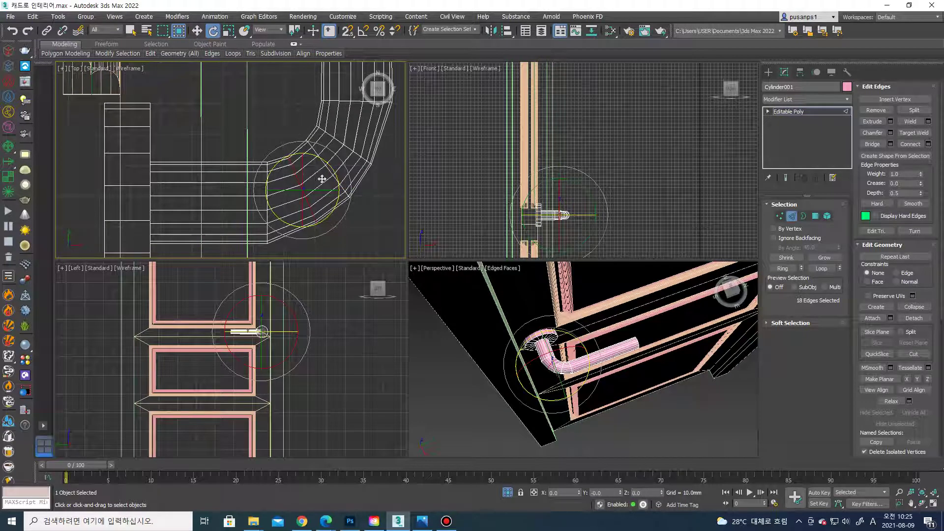
{"action": "key", "text": "r"}
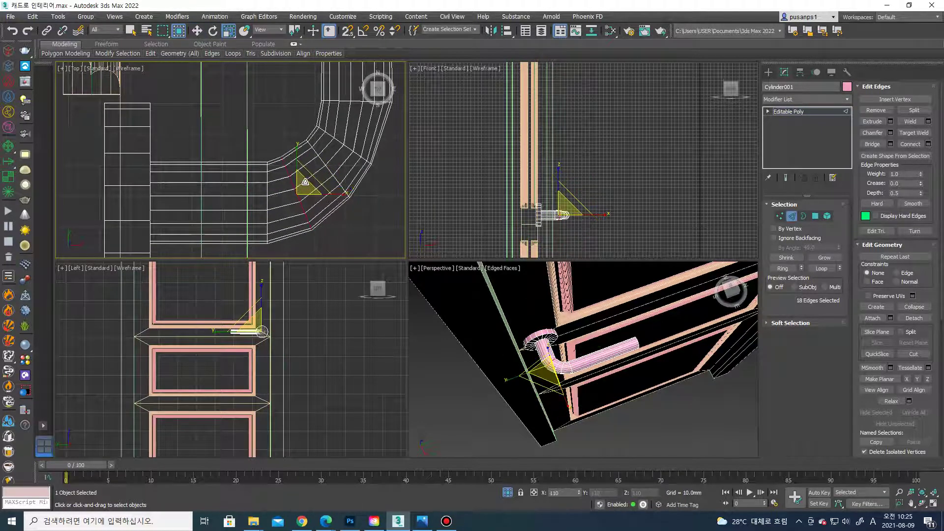
{"action": "key", "text": "w"}
{"action": "left_click_drag", "start_coordinate": [300, 192], "coordinate": [332, 170]}
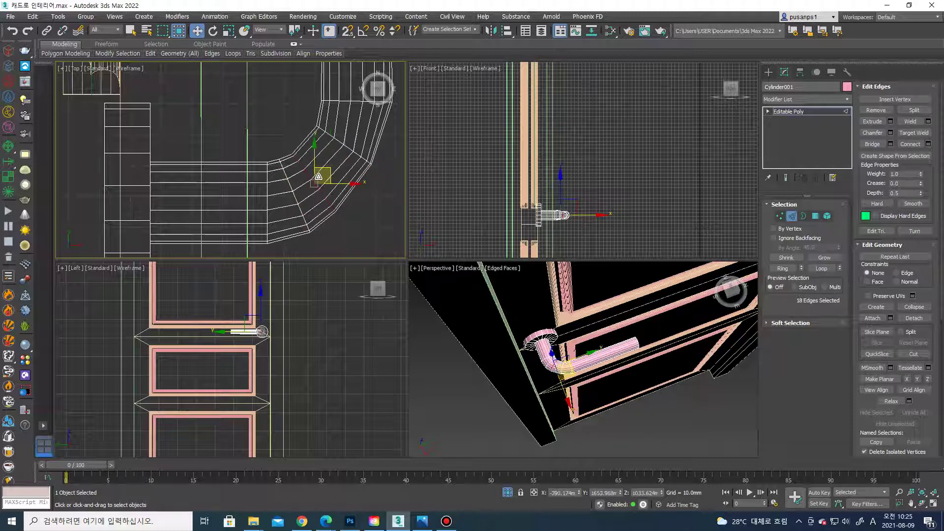
Select another cross-section loop of the bend, then nudge and scale it
{"action": "key", "text": "r"}
{"action": "key", "text": "w"}
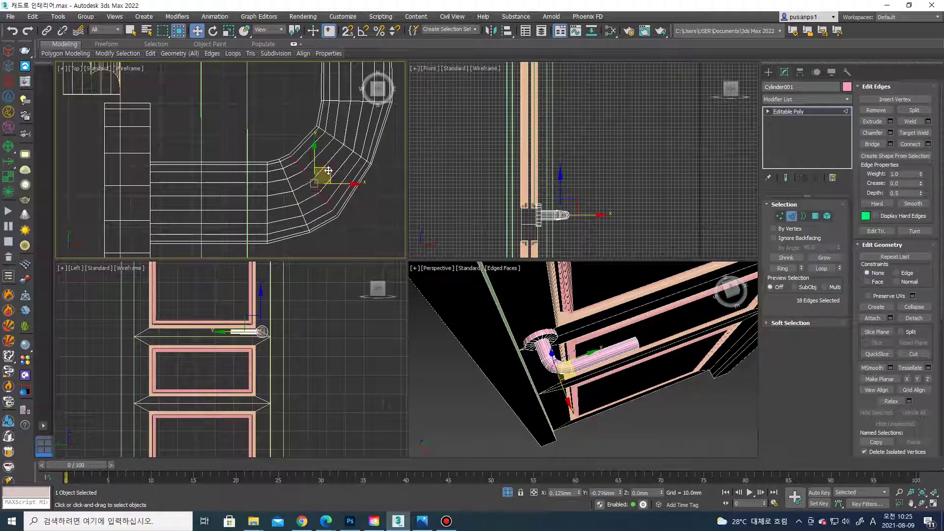
{"action": "double_click", "coordinate": [339, 142]}
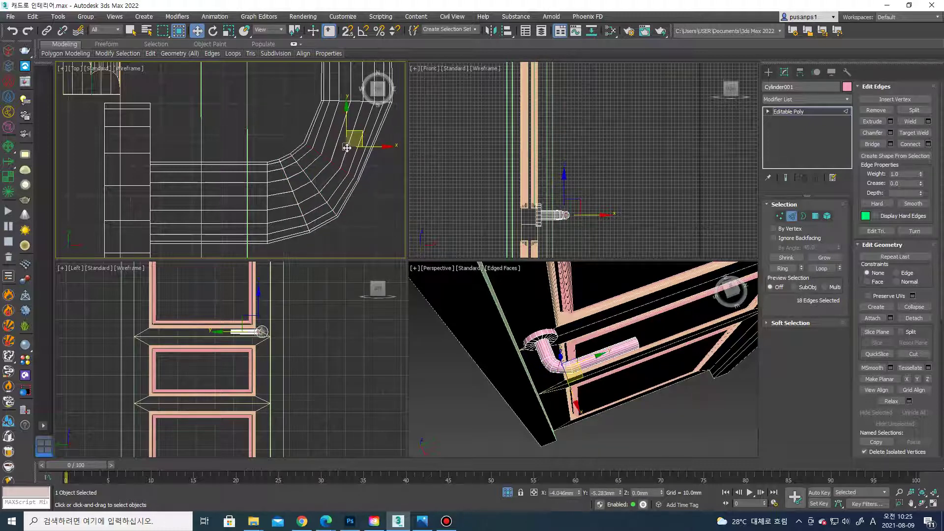
{"action": "key", "text": "r"}
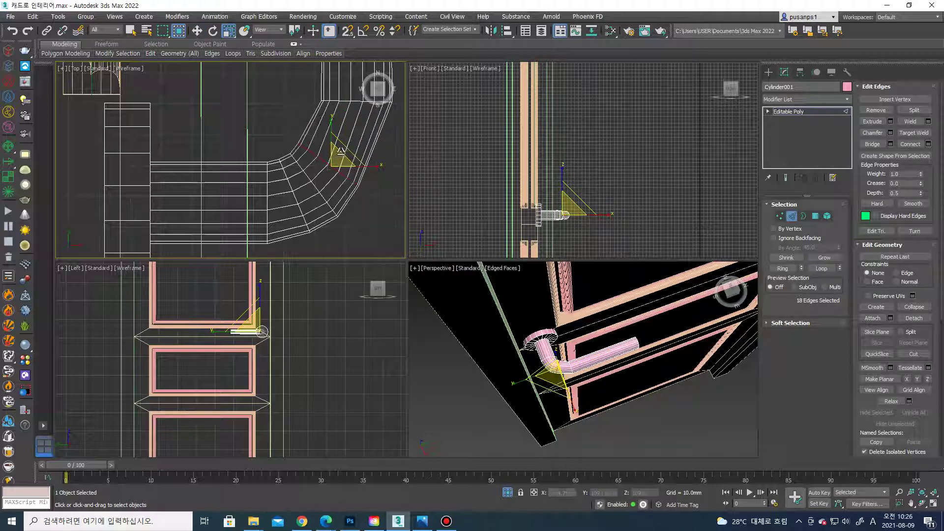
{"action": "key", "text": "w"}
{"action": "left_click_drag", "start_coordinate": [347, 151], "coordinate": [345, 153]}
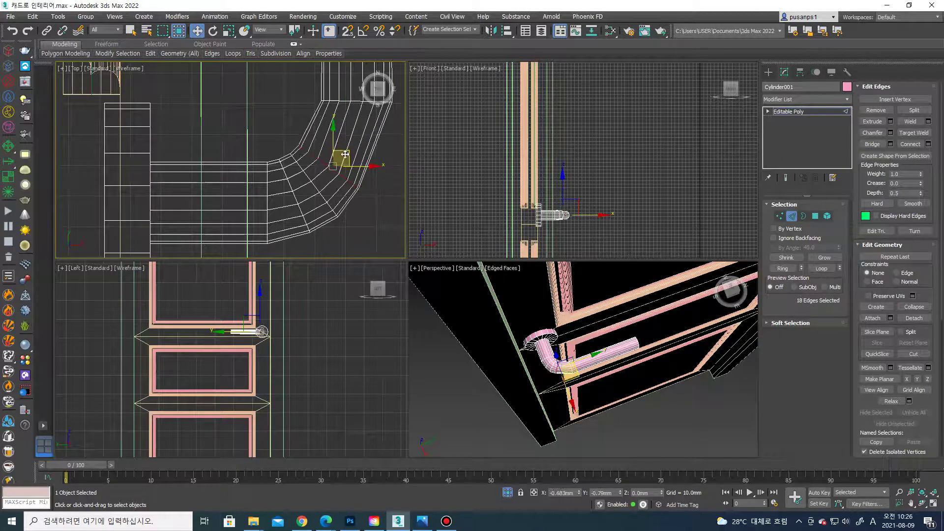
{"action": "key", "text": "r"}
{"action": "key", "text": "w"}
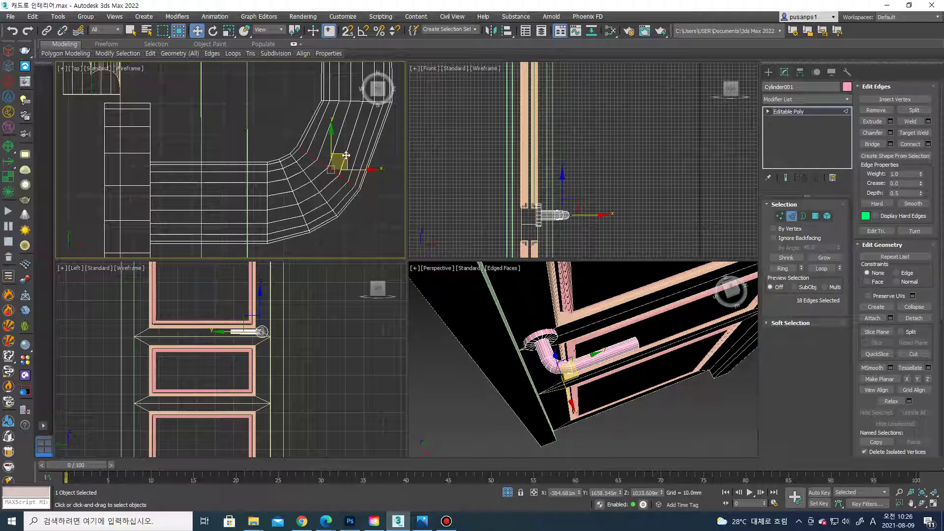
{"action": "scroll", "coordinate": [345, 167], "scroll_direction": "down", "scroll_amount": 3}
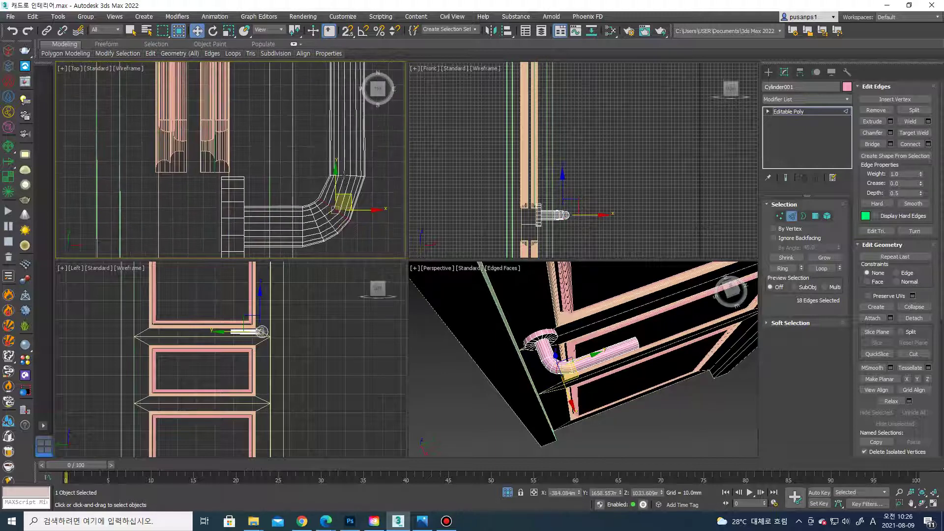
{"action": "scroll", "coordinate": [347, 176], "scroll_direction": "up", "scroll_amount": 2}
{"action": "scroll", "coordinate": [344, 187], "scroll_direction": "up", "scroll_amount": 1}
{"action": "scroll", "coordinate": [342, 200], "scroll_direction": "up", "scroll_amount": 1}
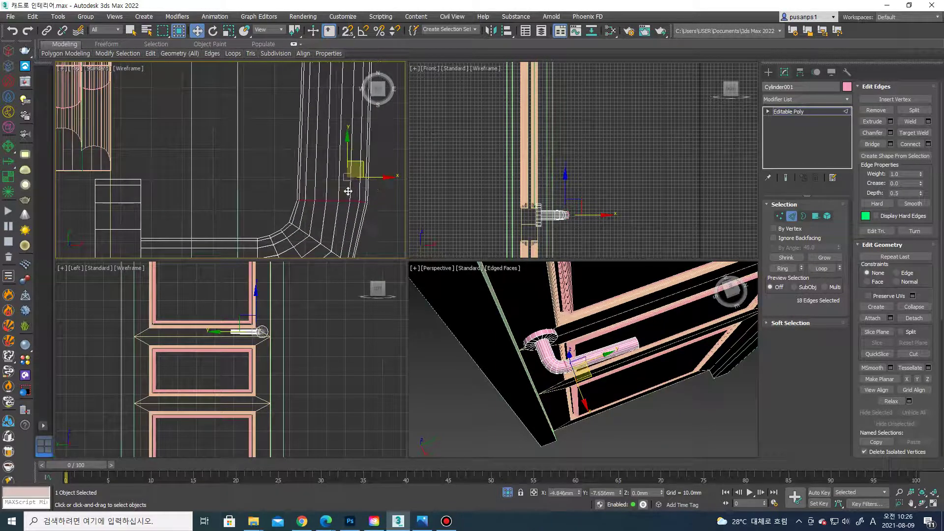
{"action": "key", "text": "r"}
{"action": "scroll", "coordinate": [342, 197], "scroll_direction": "down", "scroll_amount": 1}
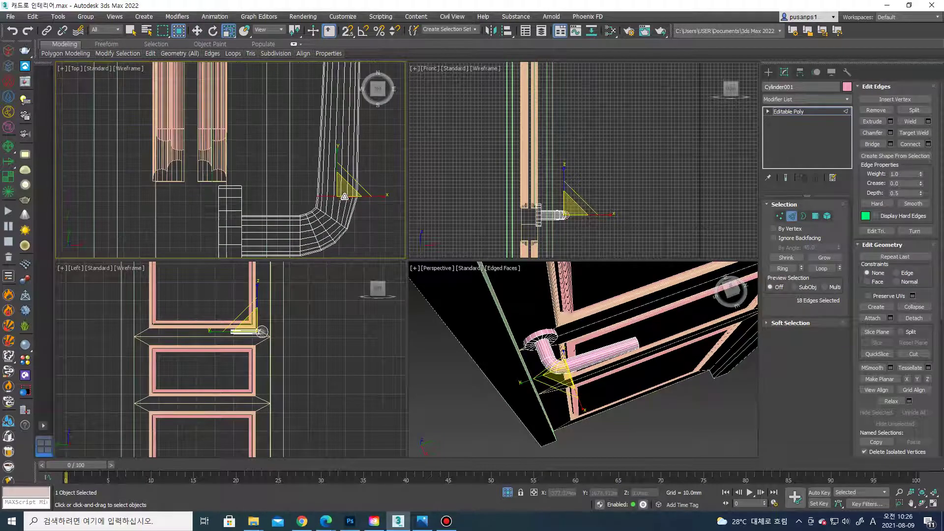
{"action": "scroll", "coordinate": [347, 188], "scroll_direction": "down", "scroll_amount": 1}
{"action": "key", "text": "w"}
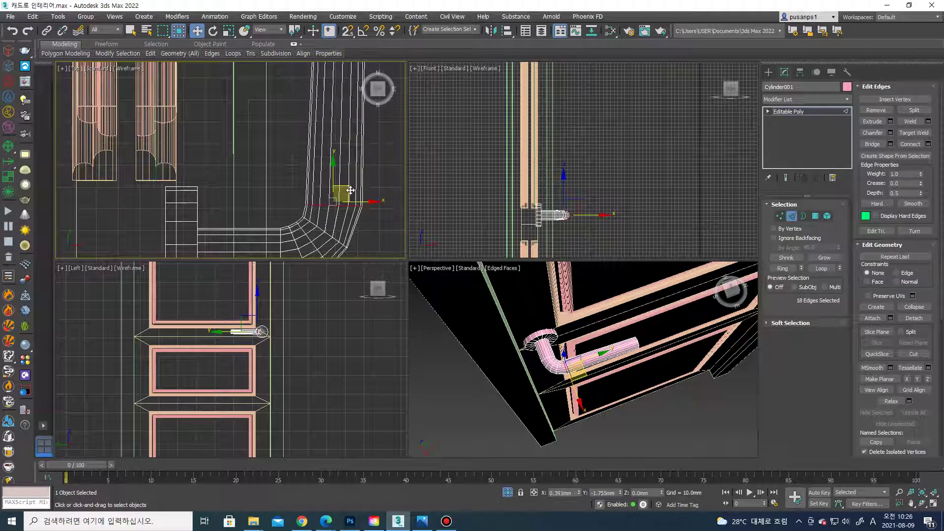
{"action": "scroll", "coordinate": [346, 189], "scroll_direction": "up", "scroll_amount": 1}
{"action": "scroll", "coordinate": [340, 188], "scroll_direction": "up", "scroll_amount": 1}
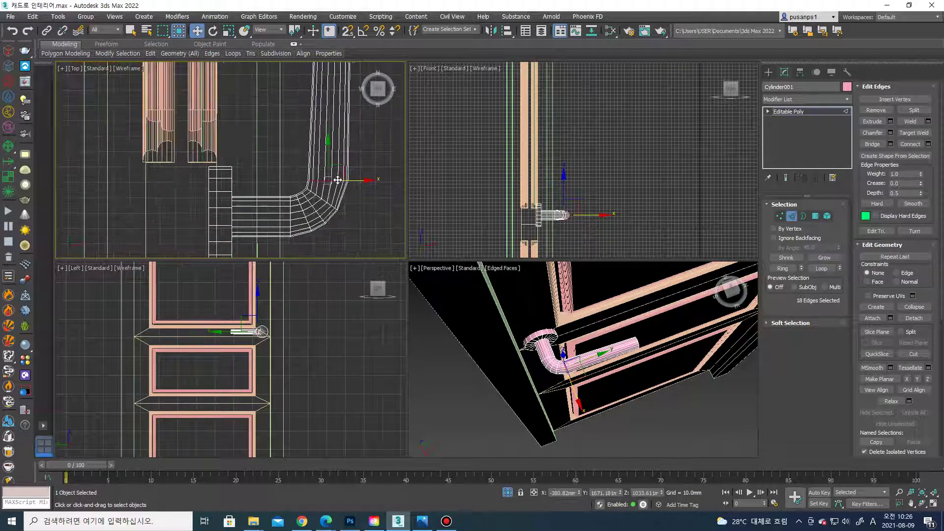
{"action": "scroll", "coordinate": [334, 186], "scroll_direction": "up", "scroll_amount": 1}
{"action": "key", "text": "r"}
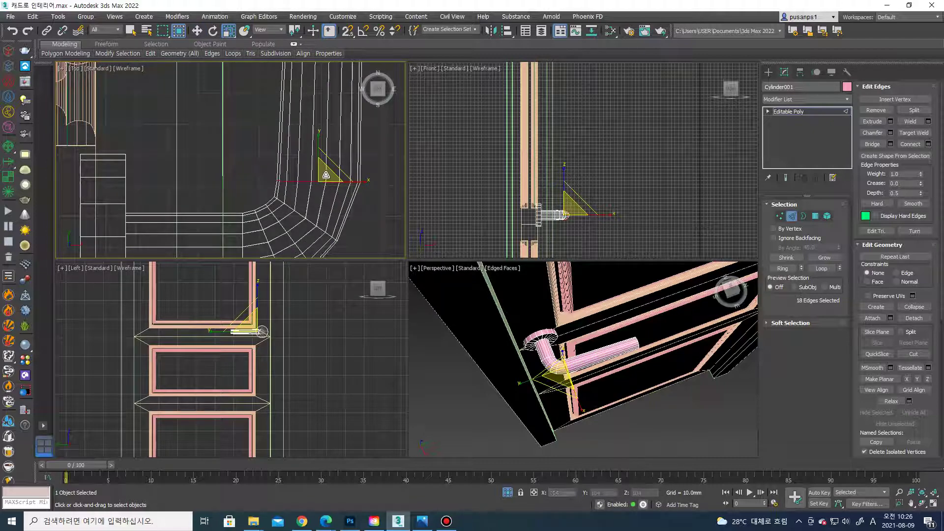
{"action": "scroll", "coordinate": [334, 220], "scroll_direction": "down", "scroll_amount": 1}
{"action": "scroll", "coordinate": [327, 215], "scroll_direction": "down", "scroll_amount": 1}
{"action": "scroll", "coordinate": [328, 213], "scroll_direction": "down", "scroll_amount": 1}
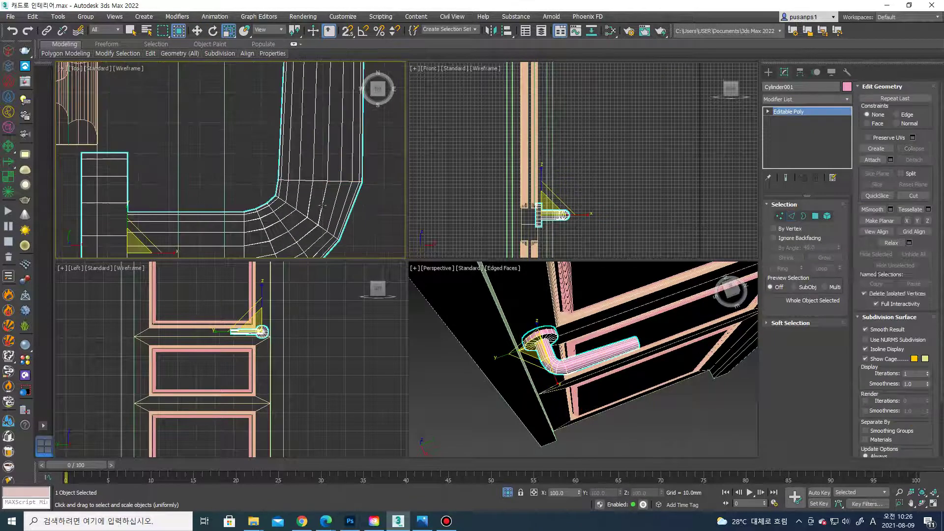
Nudge the handle pipe's end vertices slightly along X
{"action": "scroll", "coordinate": [329, 160], "scroll_direction": "down", "scroll_amount": 2}
{"action": "scroll", "coordinate": [328, 160], "scroll_direction": "down", "scroll_amount": 2}
{"action": "key", "text": "1"}
{"action": "key", "text": "w"}
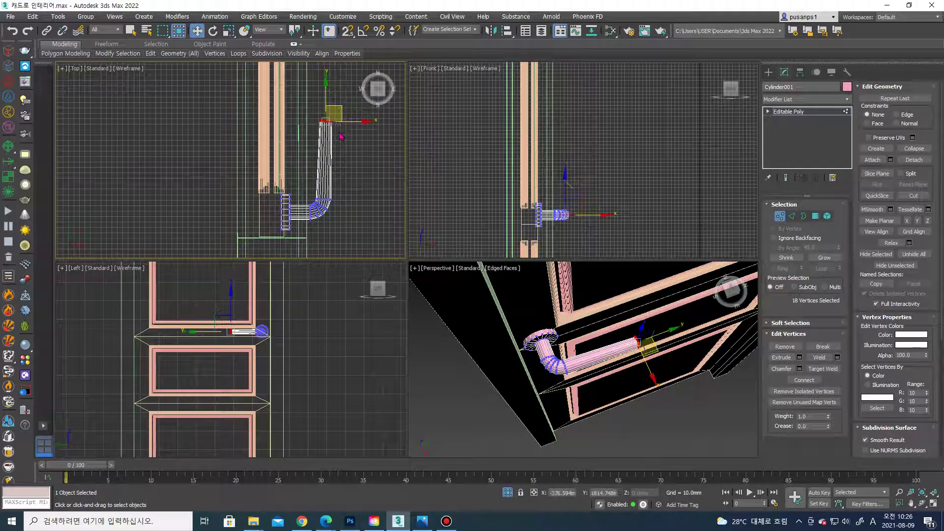
{"action": "scroll", "coordinate": [338, 110], "scroll_direction": "up", "scroll_amount": 1}
{"action": "key", "text": "r"}
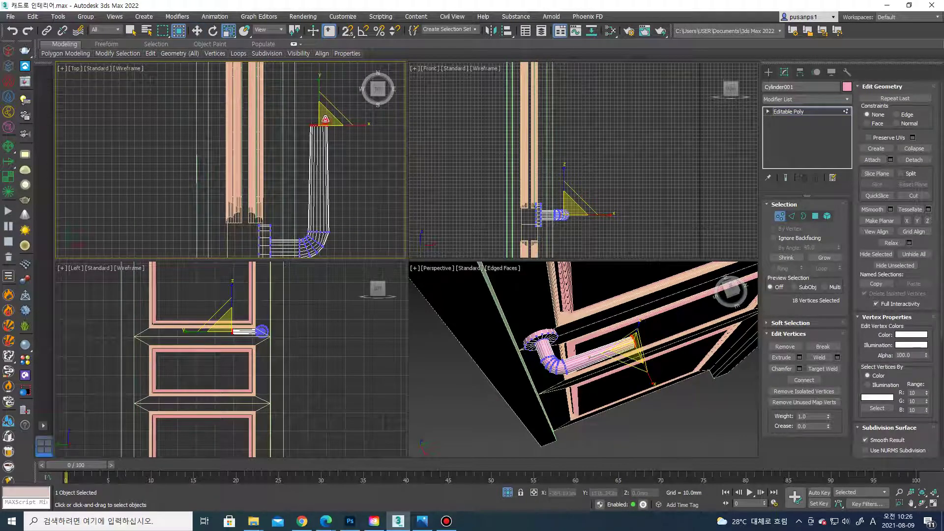
{"action": "key", "text": "w"}
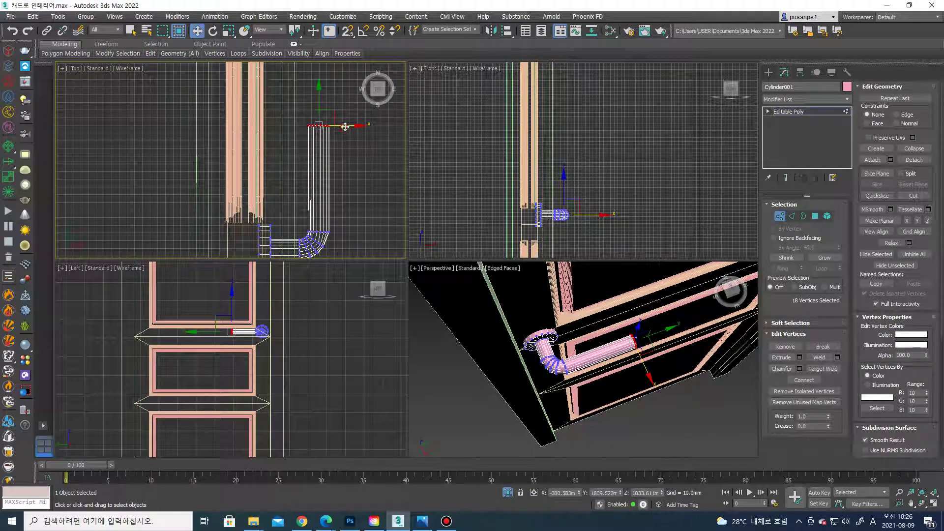
{"action": "left_click_drag", "start_coordinate": [345, 127], "coordinate": [344, 127]}
{"action": "scroll", "coordinate": [540, 349], "scroll_direction": "up", "scroll_amount": 2}
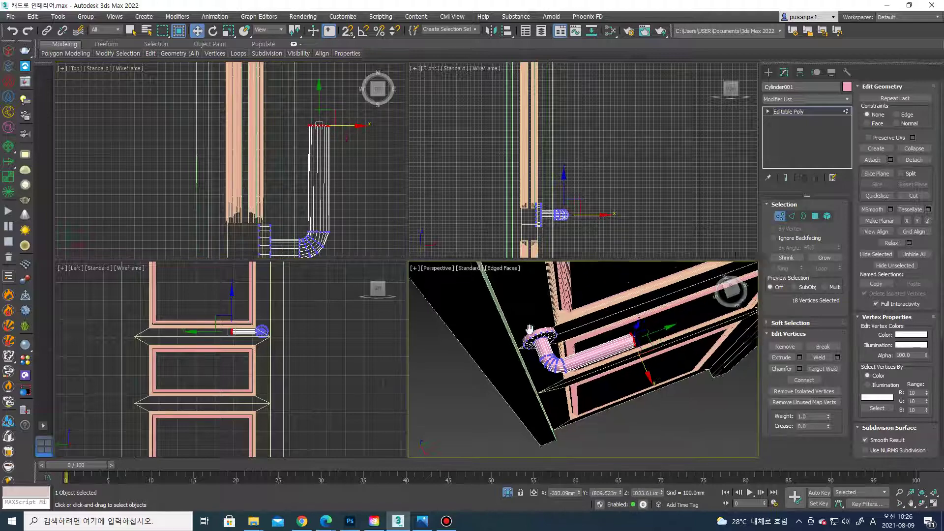
{"action": "scroll", "coordinate": [561, 368], "scroll_direction": "up", "scroll_amount": 4}
Ring-select an elbow edge and Connect it to add a new edge loop around the bend
{"action": "key", "text": "2"}
{"action": "left_click", "coordinate": [572, 380]}
{"action": "left_click", "coordinate": [786, 270]}
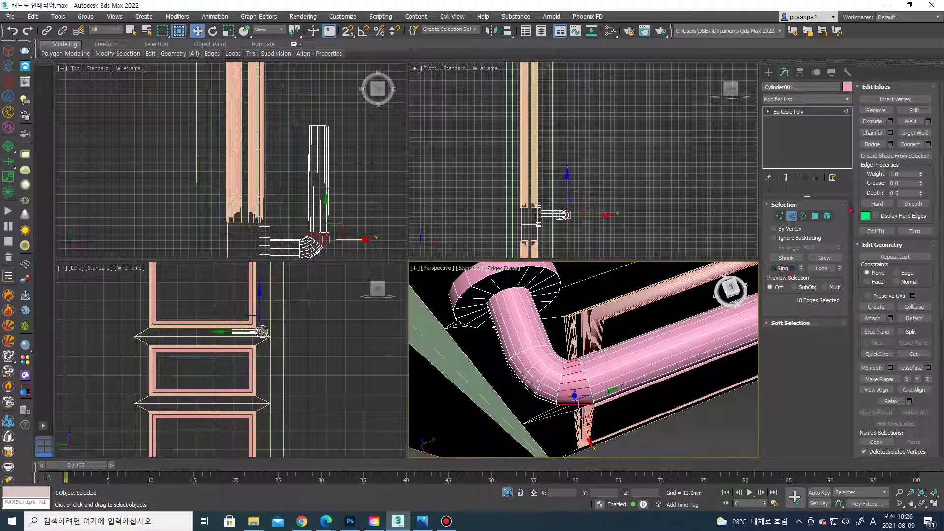
{"action": "left_click", "coordinate": [928, 144]}
{"action": "scroll", "coordinate": [246, 212], "scroll_direction": "up", "scroll_amount": 2}
{"action": "scroll", "coordinate": [246, 211], "scroll_direction": "up", "scroll_amount": 2}
{"action": "left_click", "coordinate": [235, 208]}
Shift the new elbow edge loop slightly along X, then clear the selection
{"action": "scroll", "coordinate": [315, 201], "scroll_direction": "up", "scroll_amount": 2}
{"action": "key", "text": "e"}
{"action": "key", "text": "w"}
{"action": "key", "text": "r"}
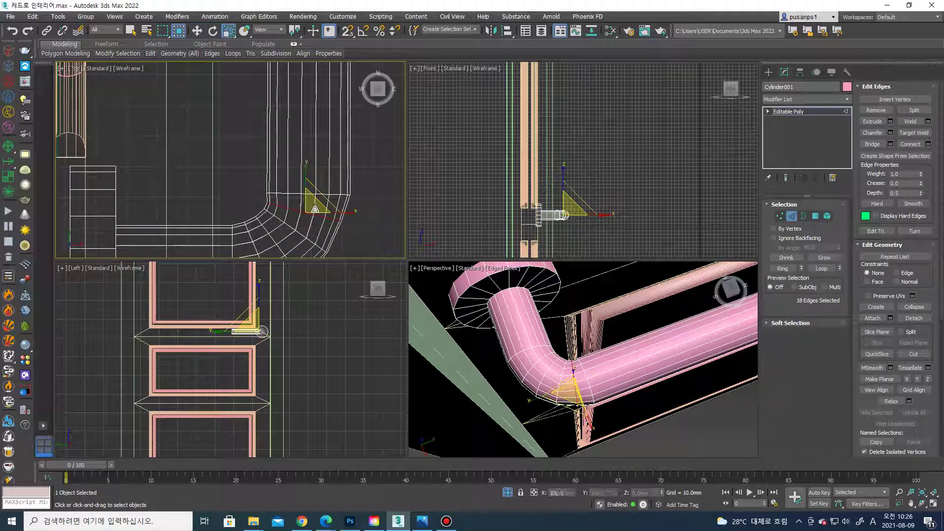
{"action": "key", "text": "w"}
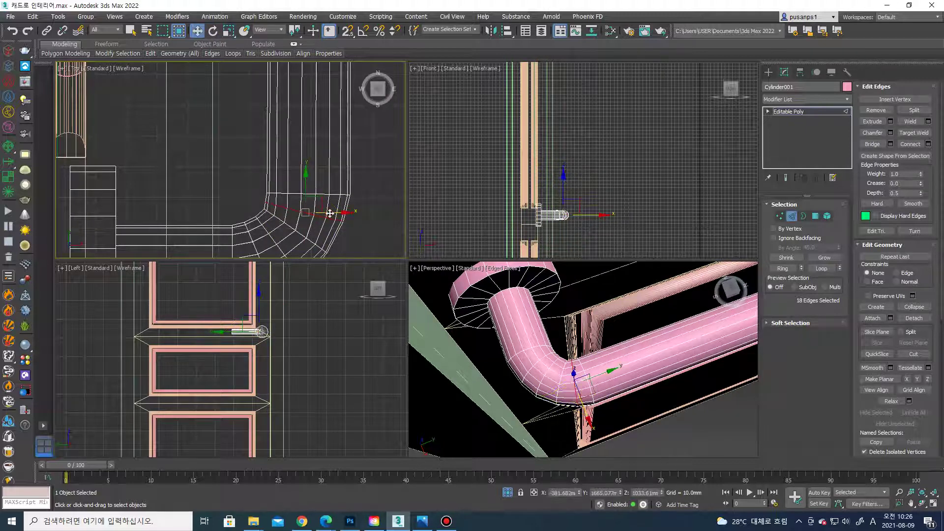
{"action": "left_click_drag", "start_coordinate": [329, 213], "coordinate": [330, 214]}
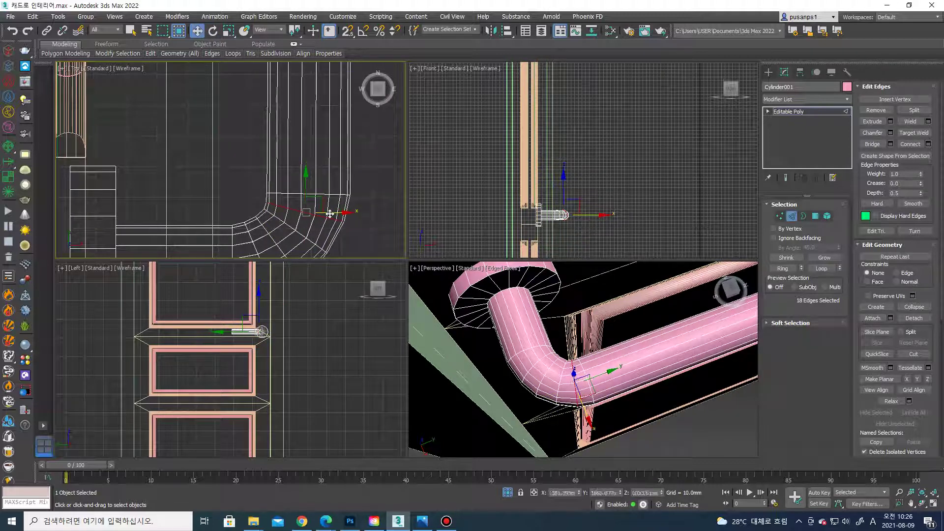
{"action": "left_click", "coordinate": [352, 210]}
Zoom out and orbit the view to face the door and handle
{"action": "scroll", "coordinate": [351, 193], "scroll_direction": "down", "scroll_amount": 1}
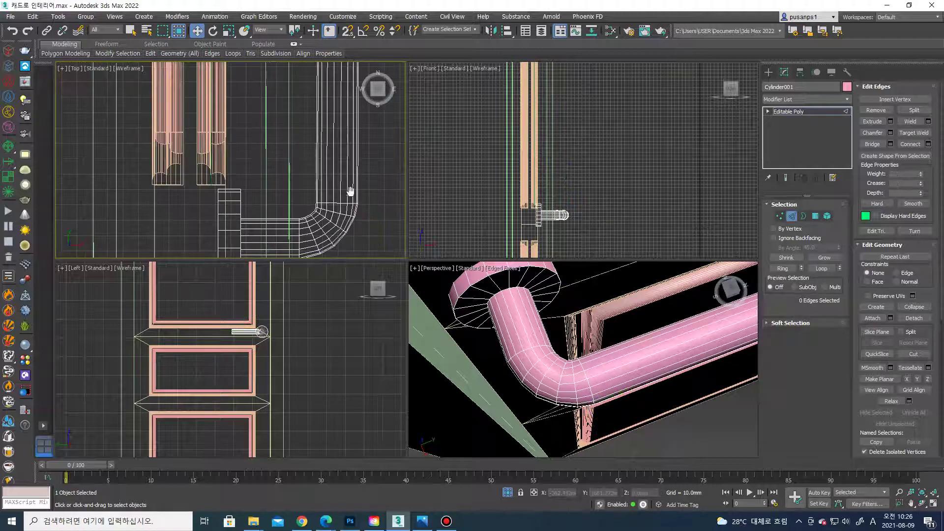
{"action": "scroll", "coordinate": [351, 193], "scroll_direction": "down", "scroll_amount": 1}
{"action": "scroll", "coordinate": [474, 279], "scroll_direction": "down", "scroll_amount": 3}
{"action": "scroll", "coordinate": [492, 277], "scroll_direction": "down", "scroll_amount": 3}
{"action": "scroll", "coordinate": [503, 277], "scroll_direction": "down", "scroll_amount": 3}
{"action": "scroll", "coordinate": [504, 276], "scroll_direction": "down", "scroll_amount": 1}
{"action": "middle_click_drag", "start_coordinate": [504, 276], "coordinate": [575, 277], "text": "alt"}
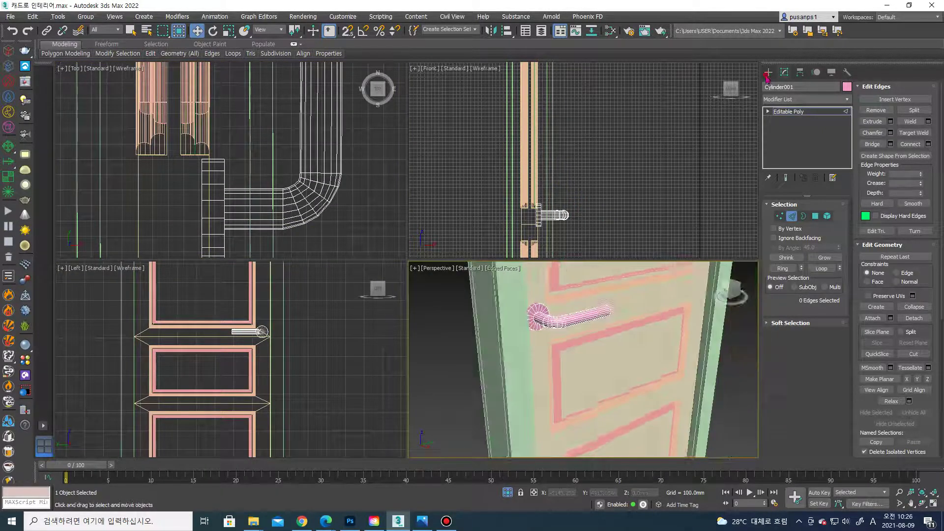
Draw a thin standard-primitive cylinder and move it beside the door handle
{"action": "left_click", "coordinate": [767, 75]}
{"action": "left_click", "coordinate": [740, 126]}
{"action": "left_click", "coordinate": [784, 166]}
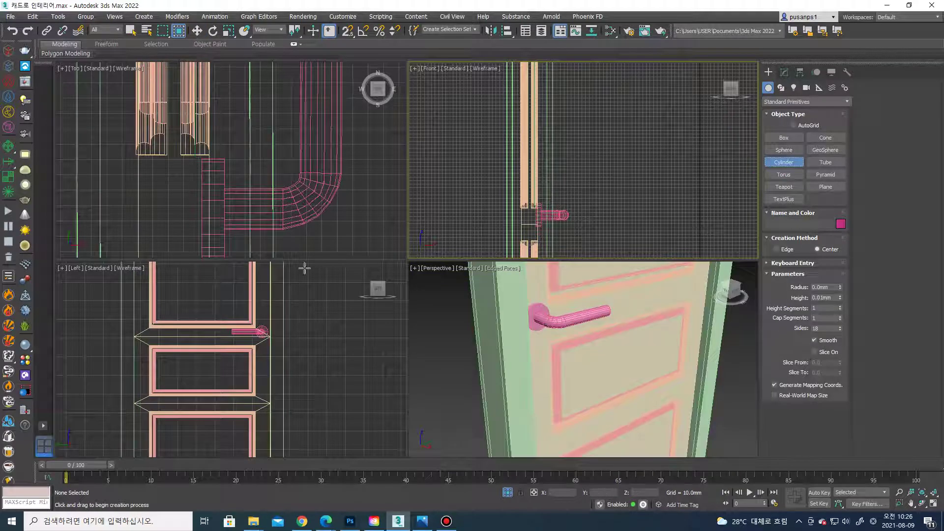
{"action": "scroll", "coordinate": [269, 350], "scroll_direction": "up", "scroll_amount": 2}
{"action": "scroll", "coordinate": [270, 350], "scroll_direction": "up", "scroll_amount": 2}
{"action": "left_click_drag", "start_coordinate": [275, 360], "coordinate": [291, 360]}
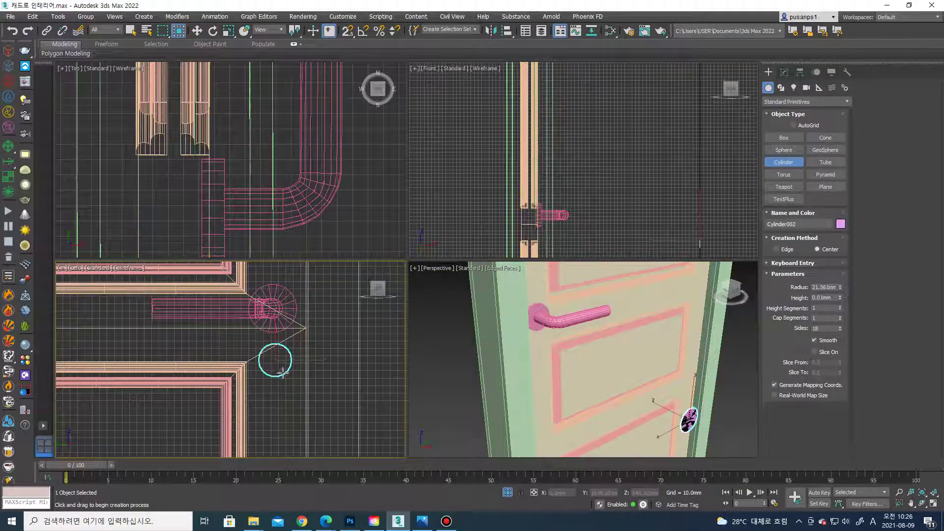
{"action": "left_click", "coordinate": [531, 199]}
{"action": "middle_click_drag", "start_coordinate": [531, 199], "coordinate": [508, 171]}
{"action": "key", "text": "w"}
{"action": "left_click_drag", "start_coordinate": [689, 200], "coordinate": [529, 199]}
Convert Cylinder002 to an Editable Poly from the right-click menu
{"action": "scroll", "coordinate": [534, 343], "scroll_direction": "up", "scroll_amount": 2}
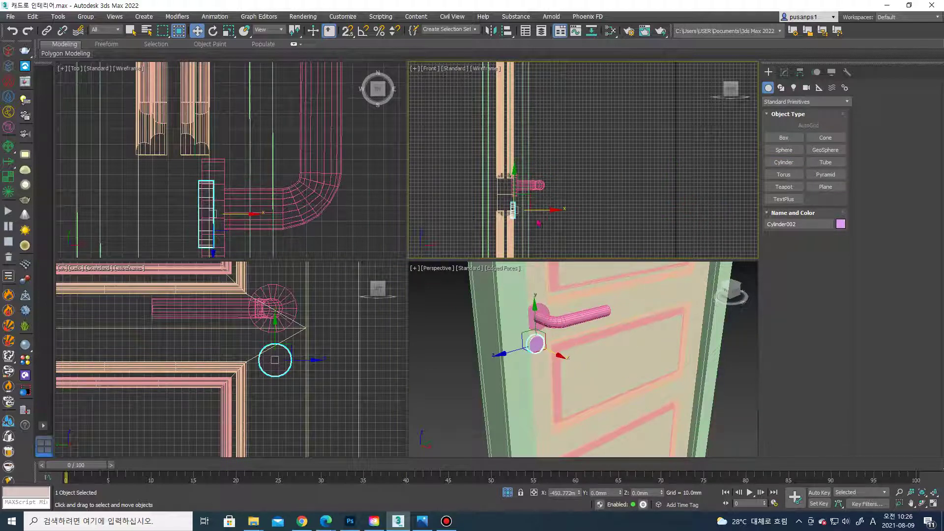
{"action": "scroll", "coordinate": [534, 343], "scroll_direction": "up", "scroll_amount": 3}
{"action": "middle_click_drag", "start_coordinate": [534, 343], "coordinate": [507, 346], "text": "alt"}
{"action": "scroll", "coordinate": [502, 350], "scroll_direction": "up", "scroll_amount": 3}
{"action": "right_click", "coordinate": [503, 350]}
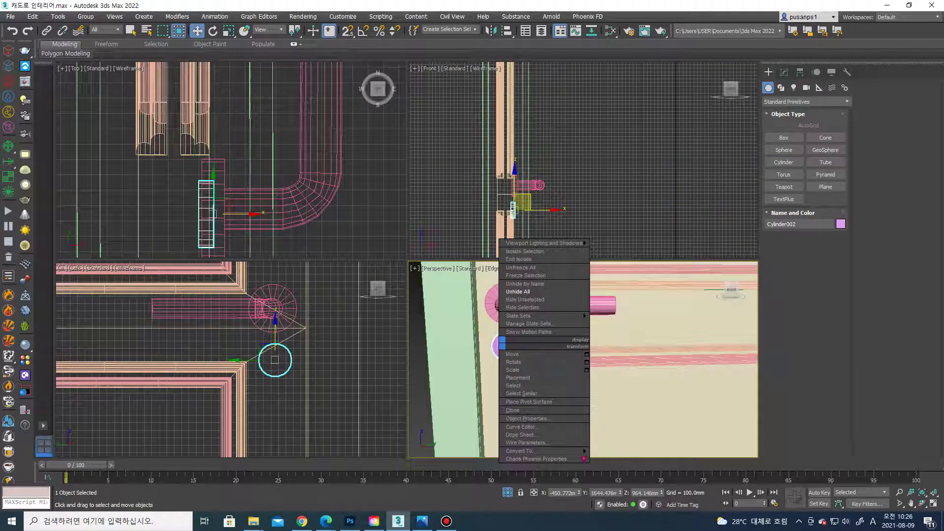
{"action": "left_click", "coordinate": [576, 323]}
{"action": "scroll", "coordinate": [499, 344], "scroll_direction": "up", "scroll_amount": 3}
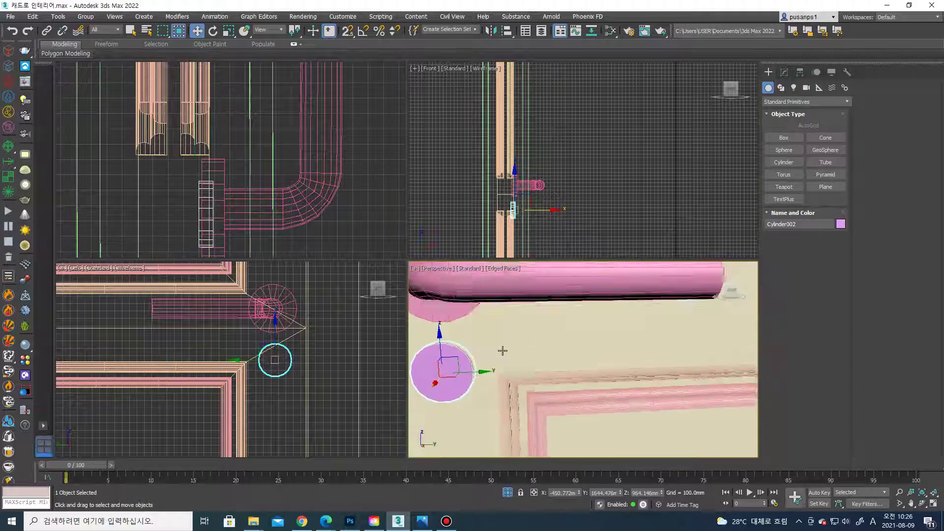
{"action": "middle_click_drag", "start_coordinate": [500, 343], "coordinate": [491, 354], "text": "alt"}
{"action": "right_click", "coordinate": [448, 330]}
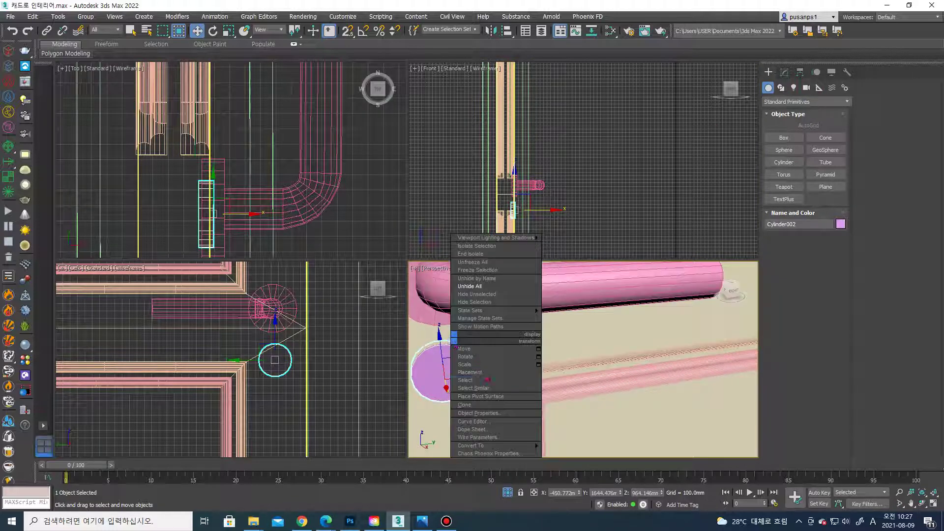
{"action": "left_click", "coordinate": [472, 355]}
{"action": "left_click", "coordinate": [786, 75]}
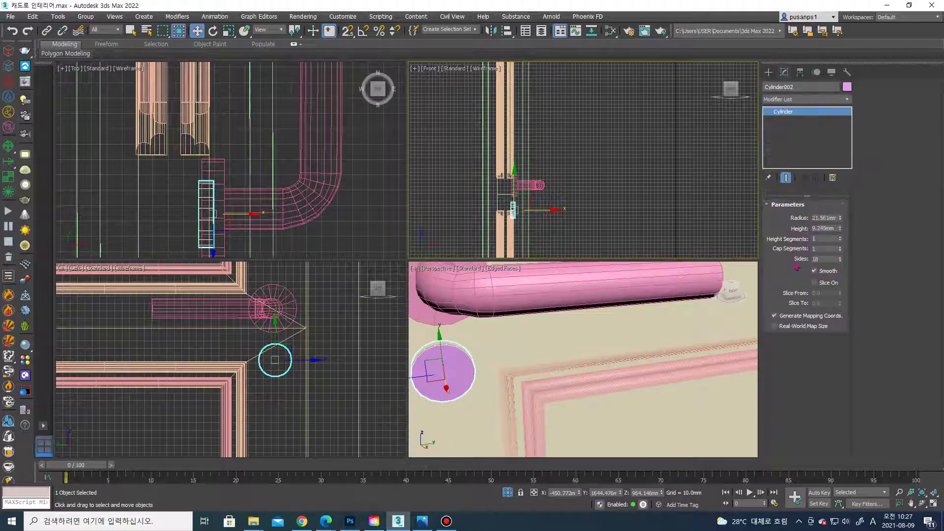
{"action": "scroll", "coordinate": [472, 336], "scroll_direction": "up", "scroll_amount": 2}
{"action": "right_click", "coordinate": [471, 342]}
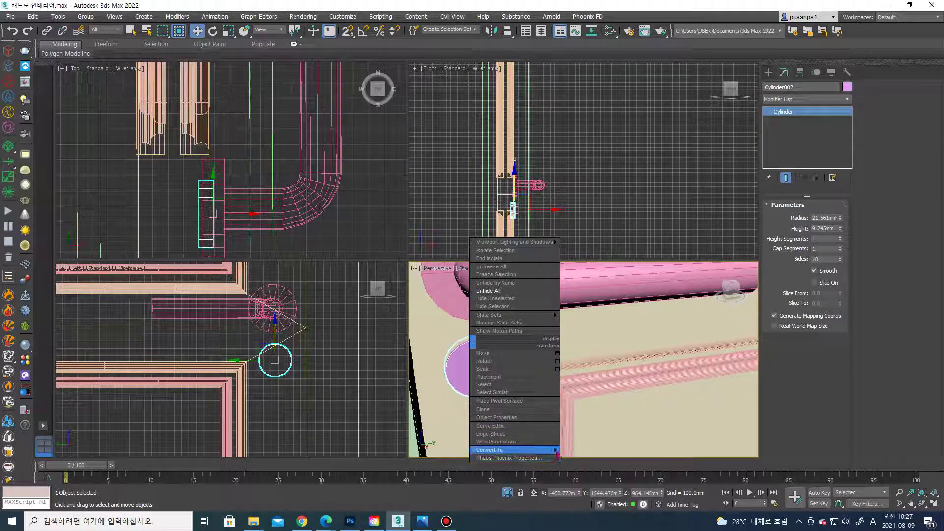
{"action": "mouse_move", "coordinate": [514, 450]}
{"action": "left_click", "coordinate": [590, 457]}
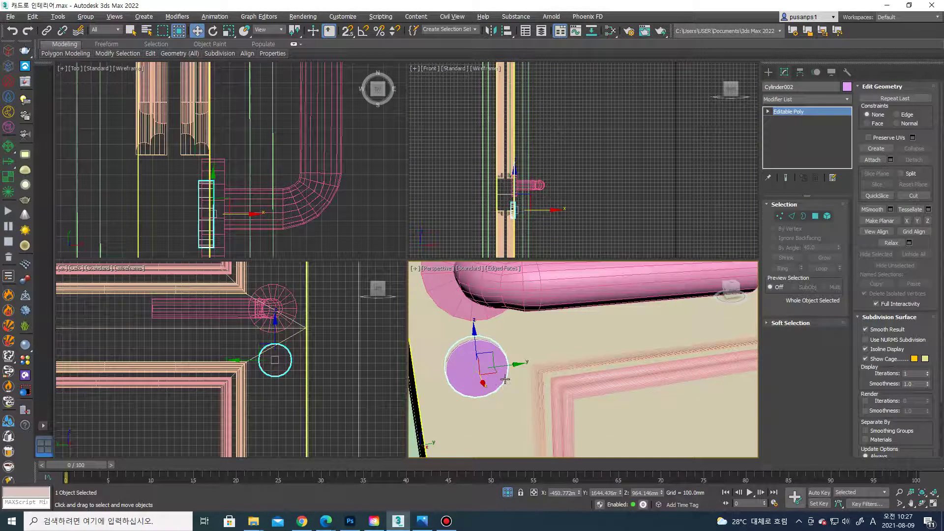
Isolate Cylinder002 and pair opposite top and bottom vertices across the disc's centre and left side
{"action": "key", "text": "alt+q"}
{"action": "key", "text": "1"}
{"action": "left_click", "coordinate": [575, 279]}
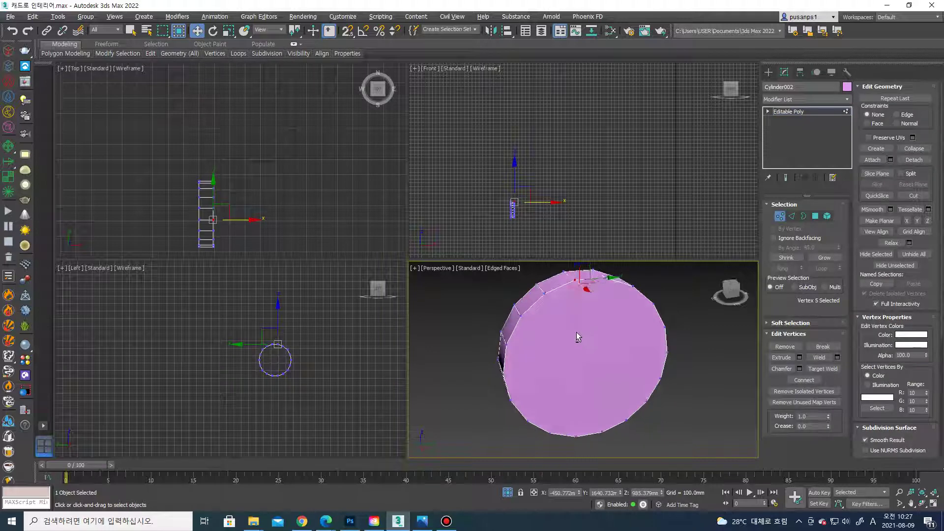
{"action": "middle_click_drag", "start_coordinate": [577, 336], "coordinate": [576, 354], "text": "alt"}
{"action": "left_click", "coordinate": [573, 414], "text": "ctrl"}
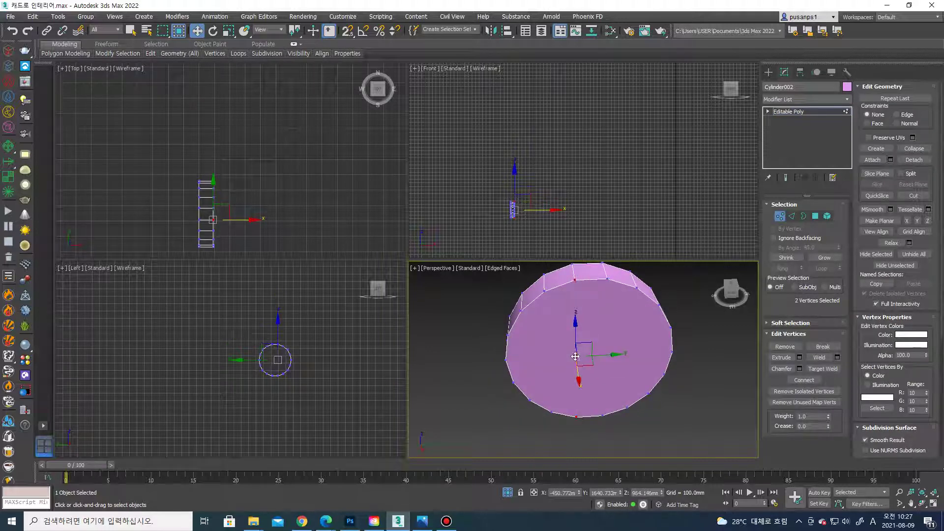
{"action": "left_click", "coordinate": [606, 279]}
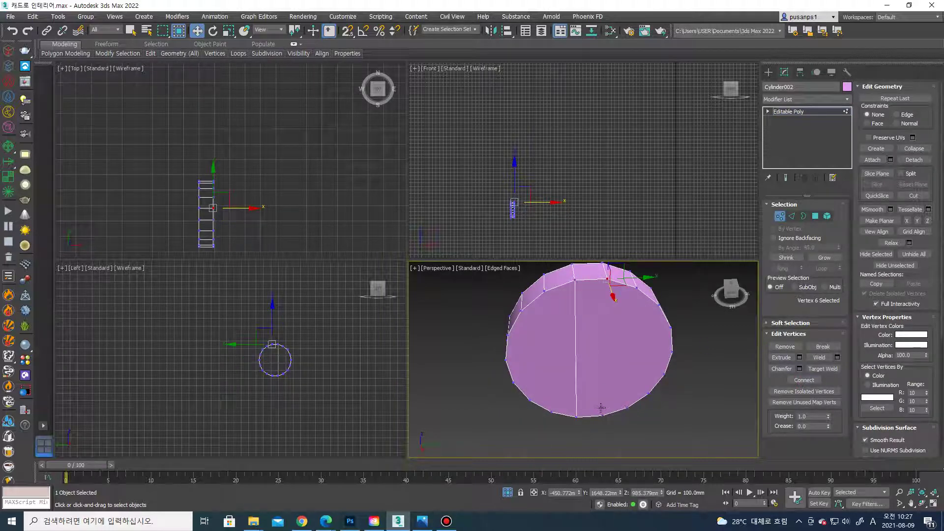
{"action": "left_click", "coordinate": [602, 416], "text": "ctrl"}
{"action": "left_click", "coordinate": [544, 291]}
{"action": "left_click", "coordinate": [549, 412], "text": "ctrl"}
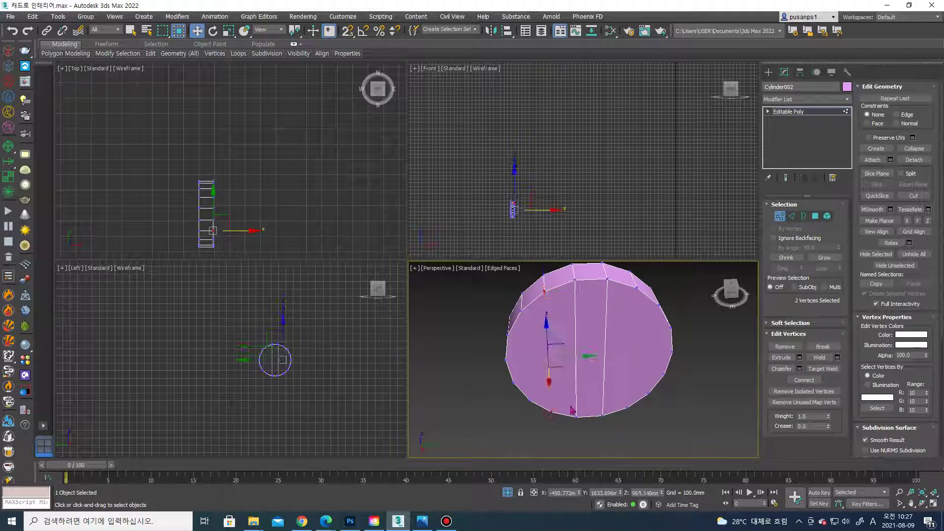
{"action": "left_click", "coordinate": [522, 311]}
{"action": "left_click", "coordinate": [528, 399], "text": "ctrl"}
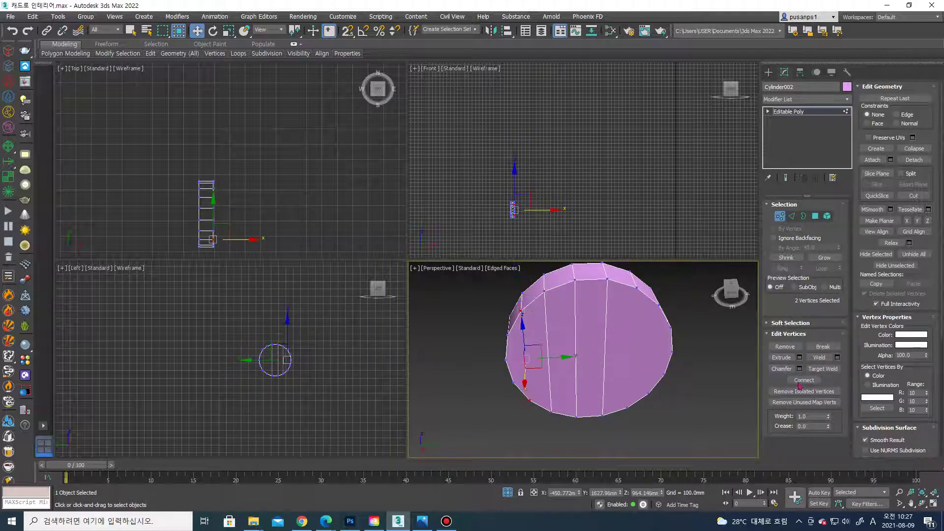
Pair the remaining left and right-side vertices, then select the central front strip polygon
{"action": "left_click", "coordinate": [506, 336]}
{"action": "left_click", "coordinate": [514, 383], "text": "ctrl"}
{"action": "left_click", "coordinate": [635, 288]}
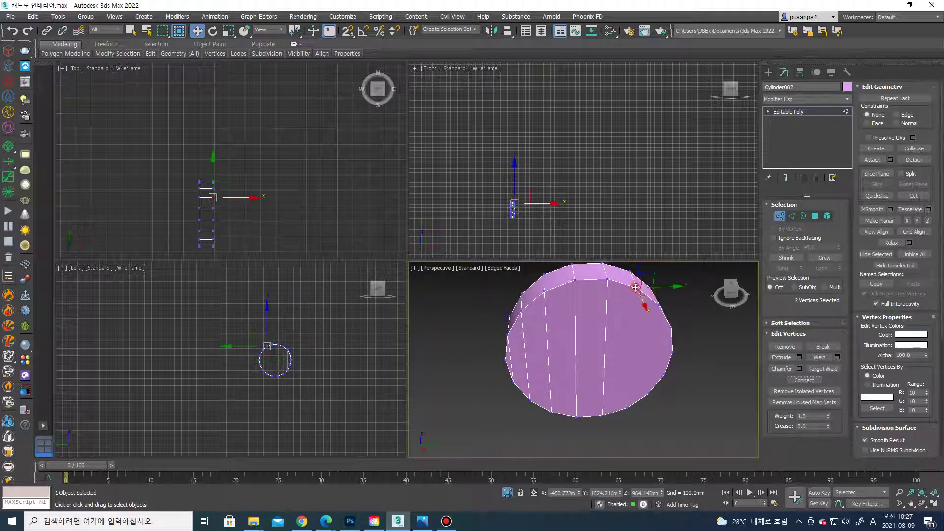
{"action": "left_click", "coordinate": [625, 409], "text": "ctrl"}
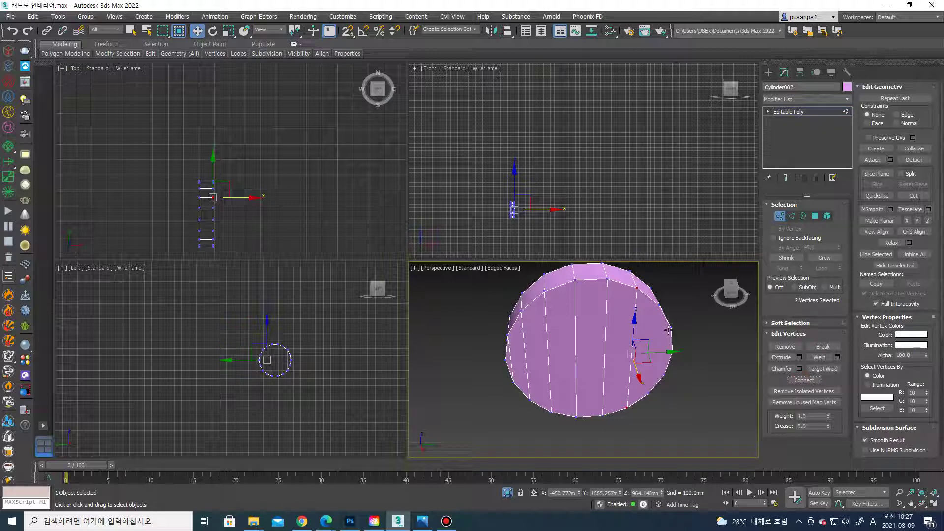
{"action": "left_click", "coordinate": [656, 304]}
{"action": "left_click", "coordinate": [650, 392], "text": "ctrl"}
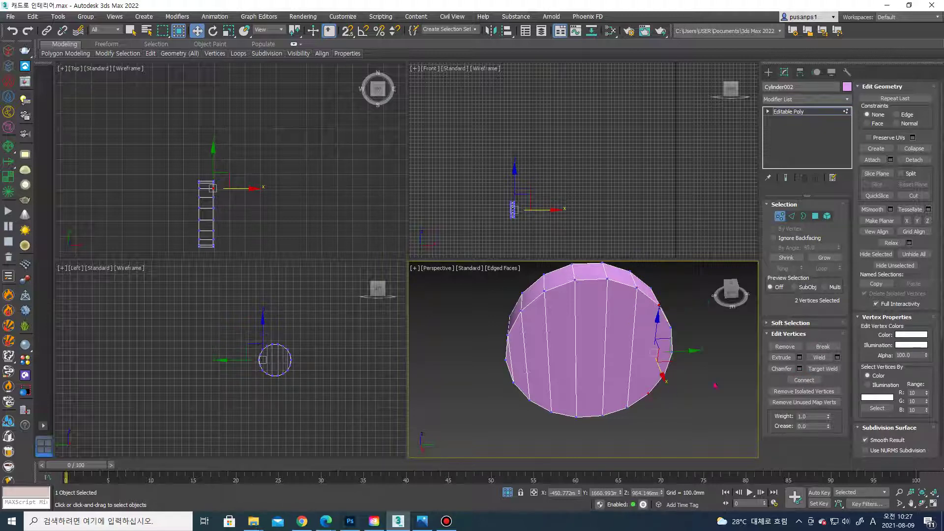
{"action": "left_click", "coordinate": [670, 329]}
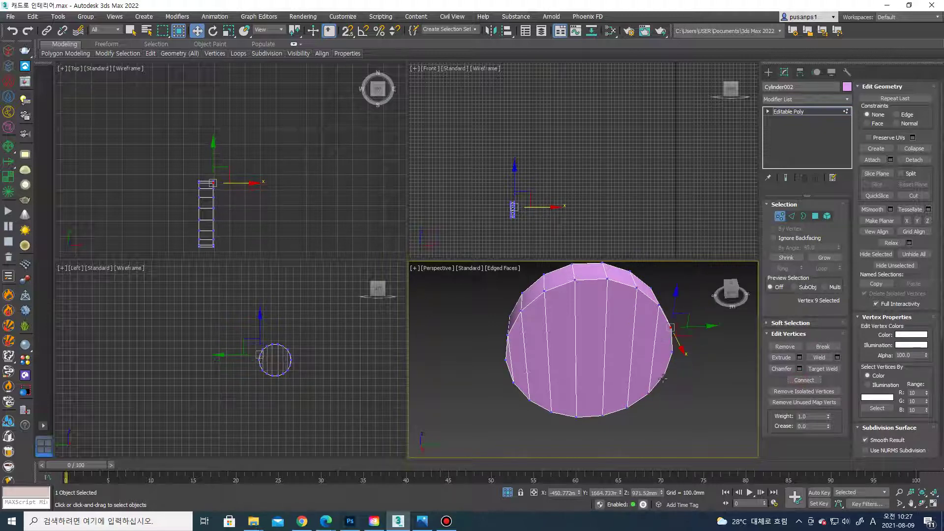
{"action": "key", "text": "4"}
{"action": "left_click", "coordinate": [591, 336]}
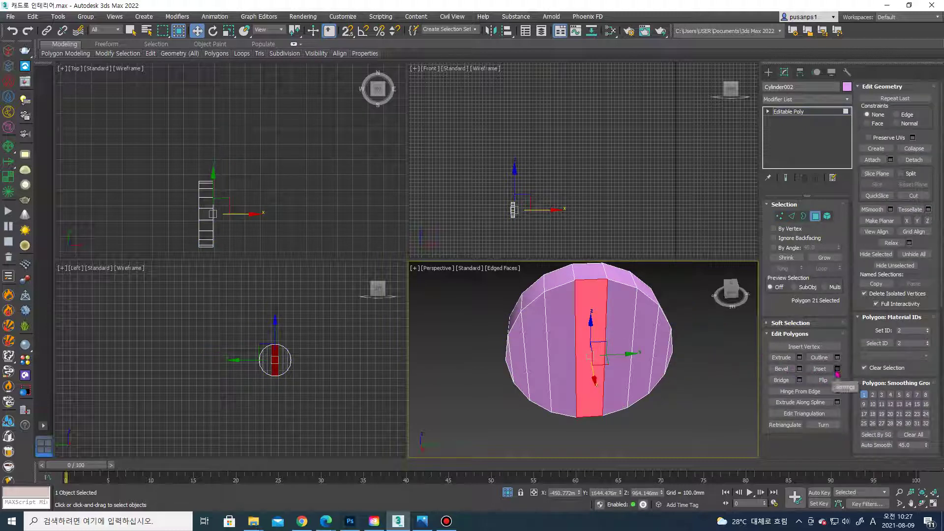
Inset the central strip by 2.167mm and squash it vertically to 61%
{"action": "left_click", "coordinate": [837, 370]}
{"action": "left_click_drag", "start_coordinate": [592, 379], "coordinate": [594, 375]}
{"action": "left_click", "coordinate": [589, 393]}
{"action": "key", "text": "r"}
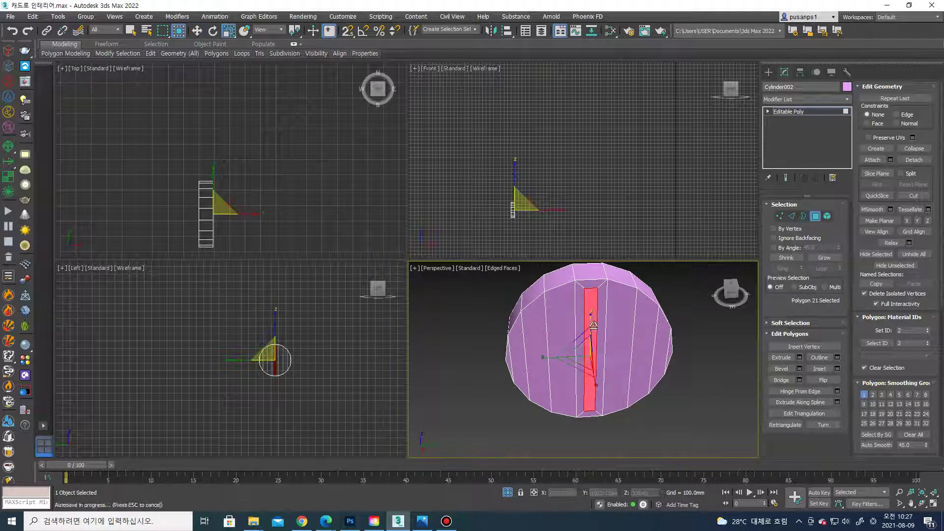
{"action": "left_click_drag", "start_coordinate": [591, 314], "coordinate": [592, 338]}
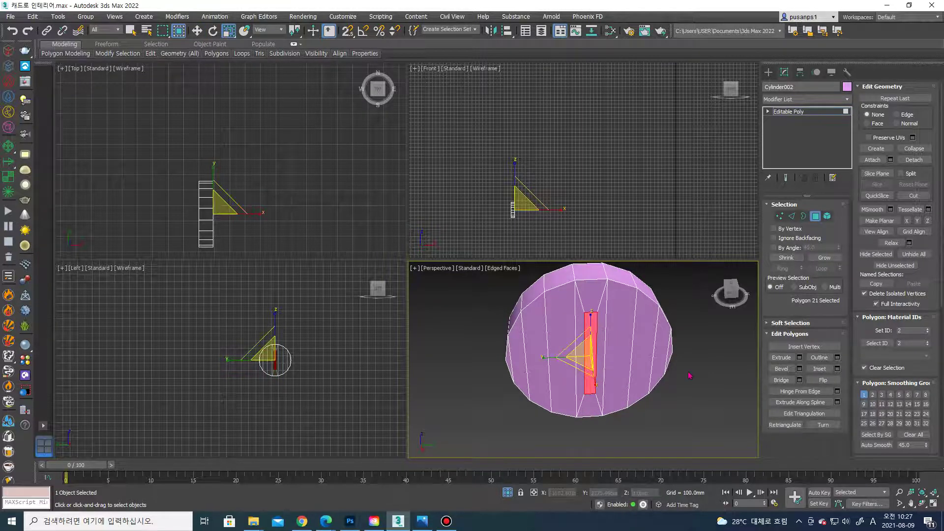
Extrude the inset face -8.669mm into the disc to form the slot
{"action": "middle_click_drag", "start_coordinate": [688, 376], "coordinate": [788, 370], "text": "alt"}
{"action": "left_click", "coordinate": [799, 357]}
{"action": "left_click_drag", "start_coordinate": [590, 379], "coordinate": [601, 417]}
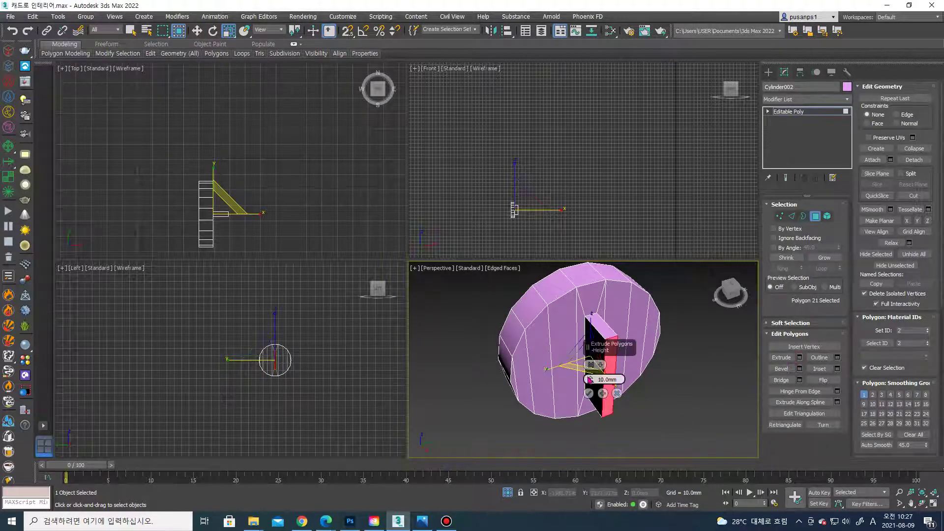
{"action": "left_click", "coordinate": [588, 393]}
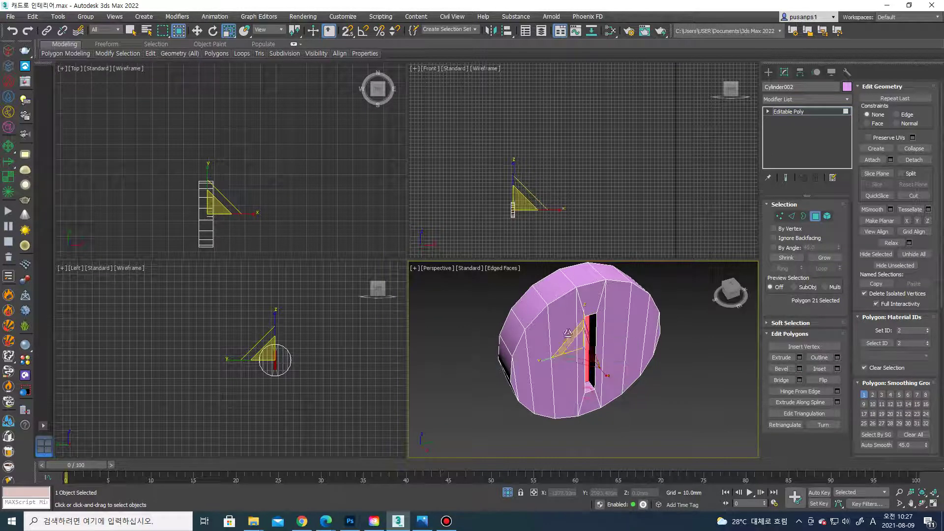
Connect the disc's edge ring with 2 segments to add two edge loops
{"action": "key", "text": "2"}
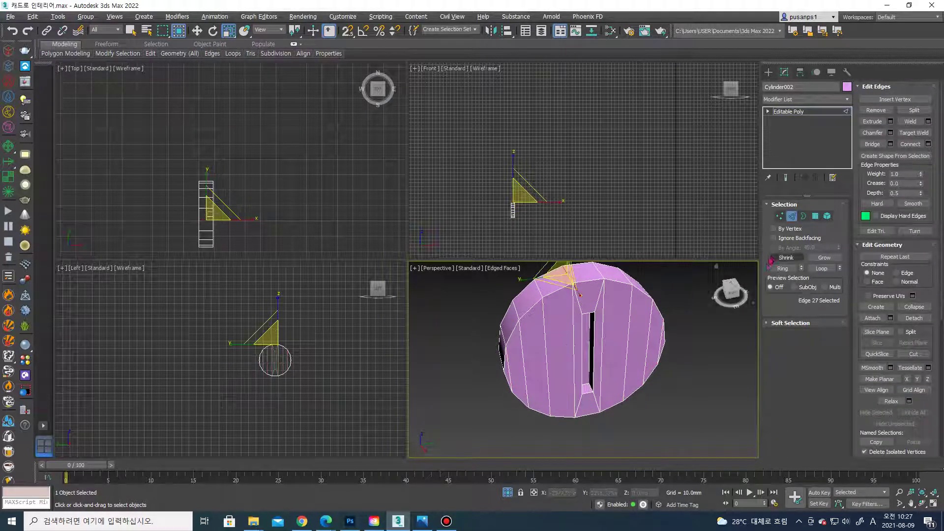
{"action": "left_click", "coordinate": [780, 268]}
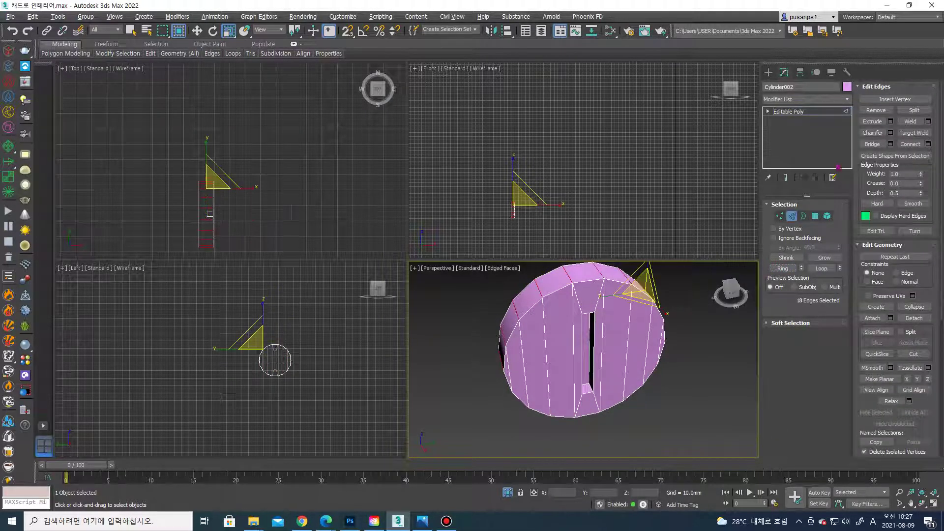
{"action": "left_click", "coordinate": [928, 145]}
{"action": "left_click", "coordinate": [591, 364]}
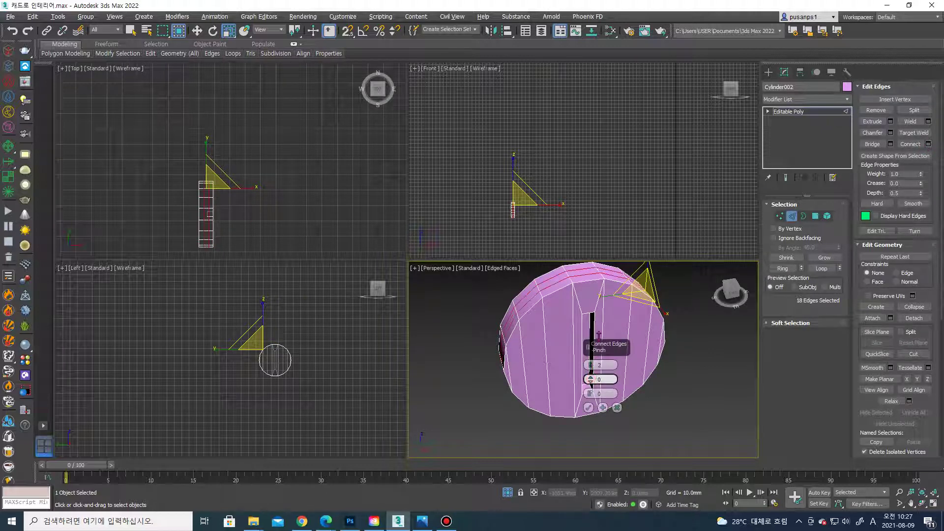
{"action": "left_click", "coordinate": [588, 407]}
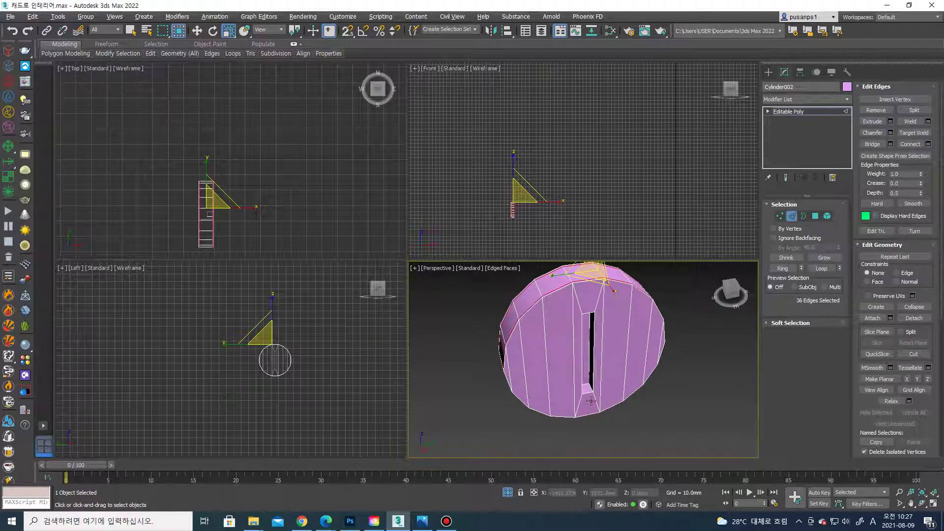
Add pinched support edges (pinch 86) along the slot's edge ring
{"action": "scroll", "coordinate": [591, 401], "scroll_direction": "up", "scroll_amount": 3}
{"action": "scroll", "coordinate": [591, 401], "scroll_direction": "up", "scroll_amount": 3}
{"action": "left_click", "coordinate": [597, 411]}
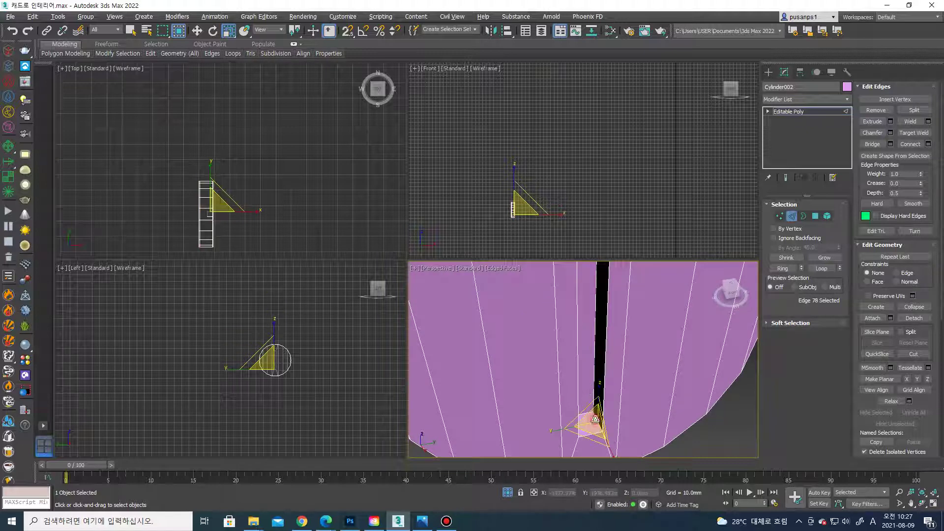
{"action": "left_click", "coordinate": [783, 268]}
{"action": "middle_click_drag", "start_coordinate": [632, 347], "coordinate": [607, 331], "text": "alt"}
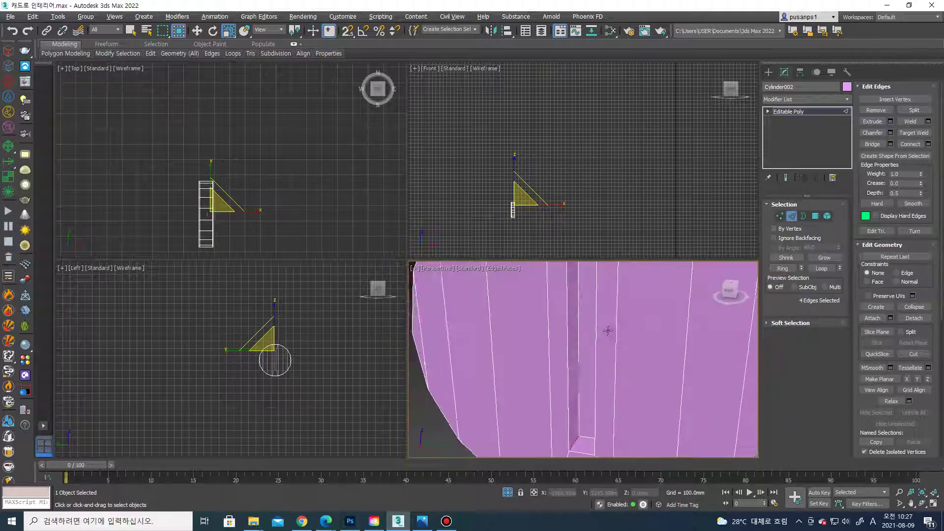
{"action": "left_click", "coordinate": [928, 144]}
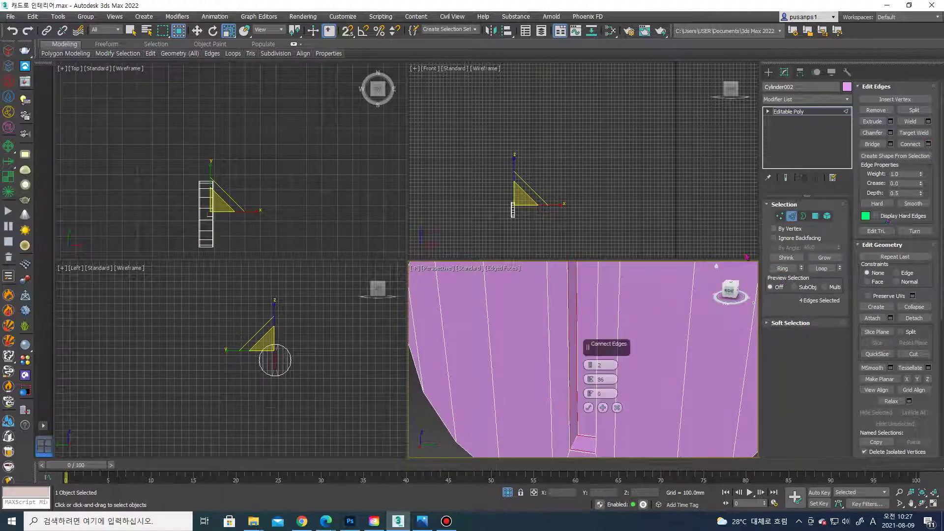
{"action": "left_click", "coordinate": [588, 407]}
{"action": "scroll", "coordinate": [589, 407], "scroll_direction": "down", "scroll_amount": 5}
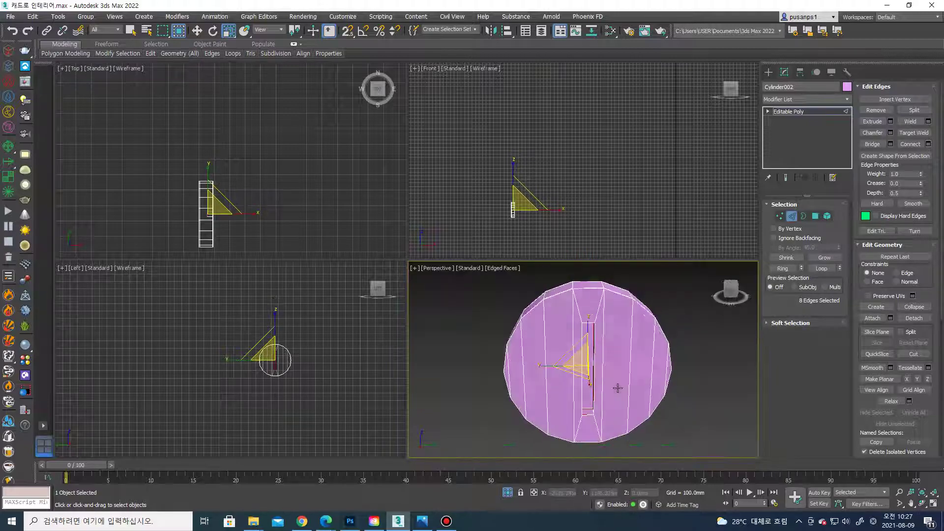
{"action": "left_click", "coordinate": [708, 344]}
Inset the disc's front face by about 0.533mm
{"action": "left_click", "coordinate": [792, 216]}
{"action": "left_click", "coordinate": [806, 99]}
{"action": "key", "text": "Escape"}
{"action": "key", "text": "r"}
{"action": "middle_click_drag", "start_coordinate": [634, 334], "coordinate": [574, 323], "text": "alt"}
{"action": "key", "text": "4"}
{"action": "left_click", "coordinate": [575, 323]}
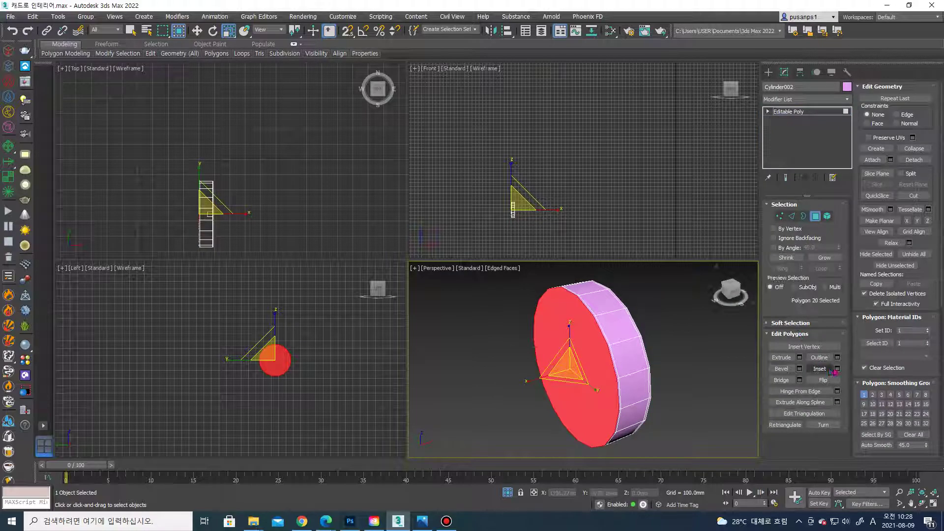
{"action": "left_click", "coordinate": [837, 368]}
{"action": "left_click_drag", "start_coordinate": [607, 379], "coordinate": [590, 388]}
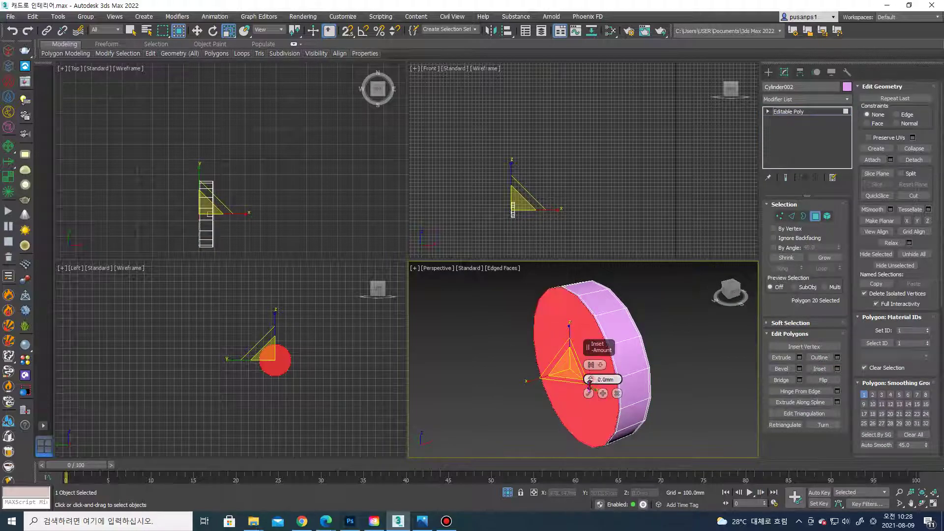
{"action": "left_click", "coordinate": [588, 394]}
{"action": "middle_click_drag", "start_coordinate": [590, 396], "coordinate": [639, 393], "text": "alt"}
{"action": "left_click", "coordinate": [834, 114]}
{"action": "left_click", "coordinate": [839, 100]}
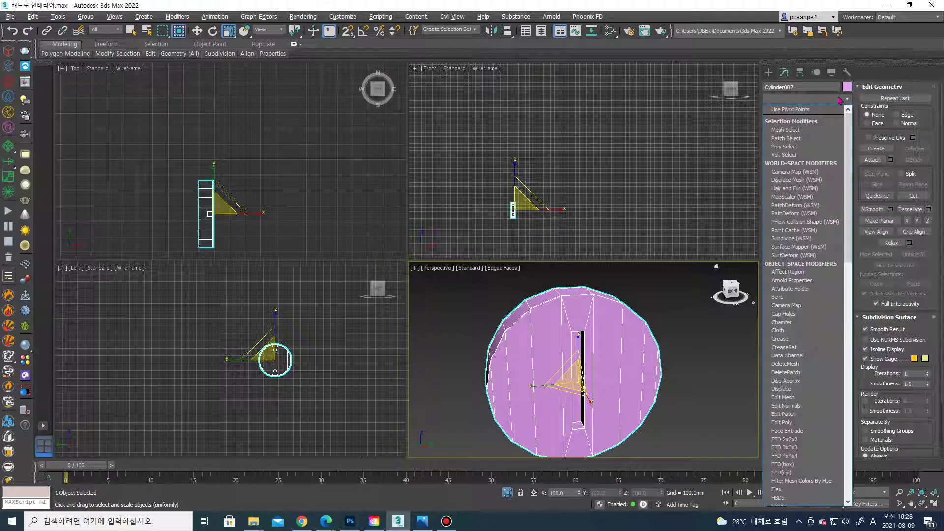
Add TurboSmooth with 2 iterations to Cylinder002 and check it in Default Shading
{"action": "key", "text": "m"}
{"action": "key", "text": "t"}
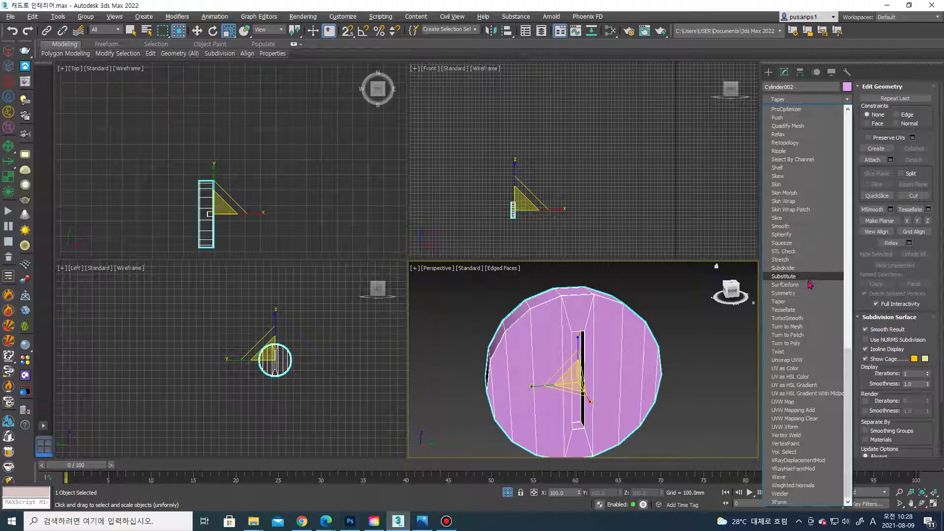
{"action": "left_click", "coordinate": [786, 318]}
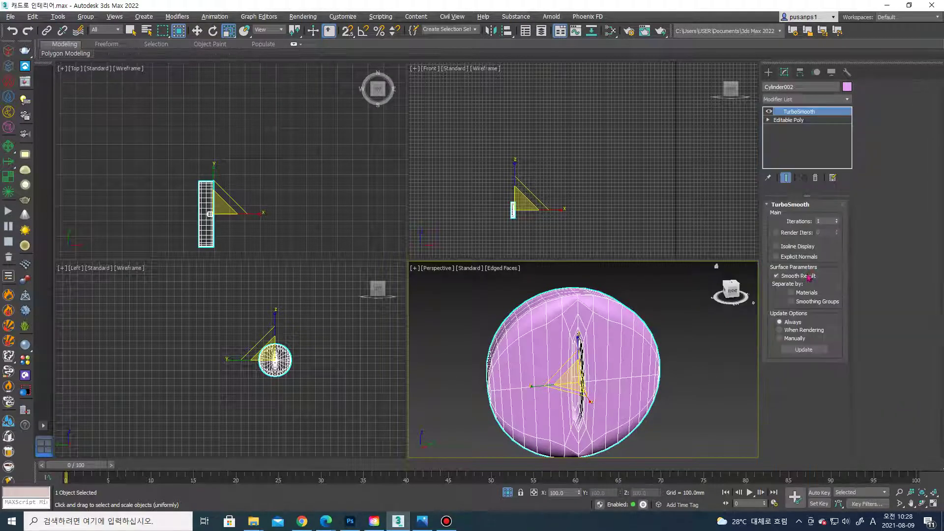
{"action": "left_click", "coordinate": [836, 219]}
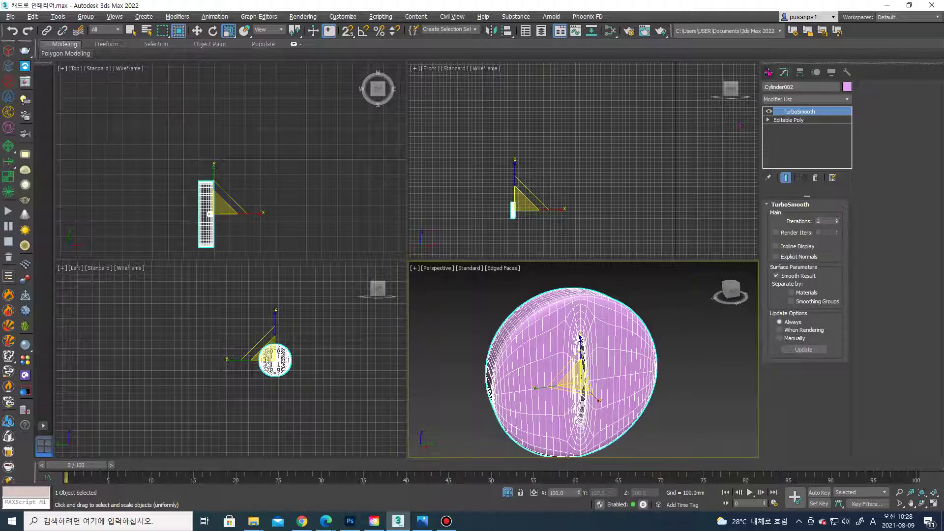
{"action": "left_click", "coordinate": [654, 299]}
{"action": "key", "text": "F4"}
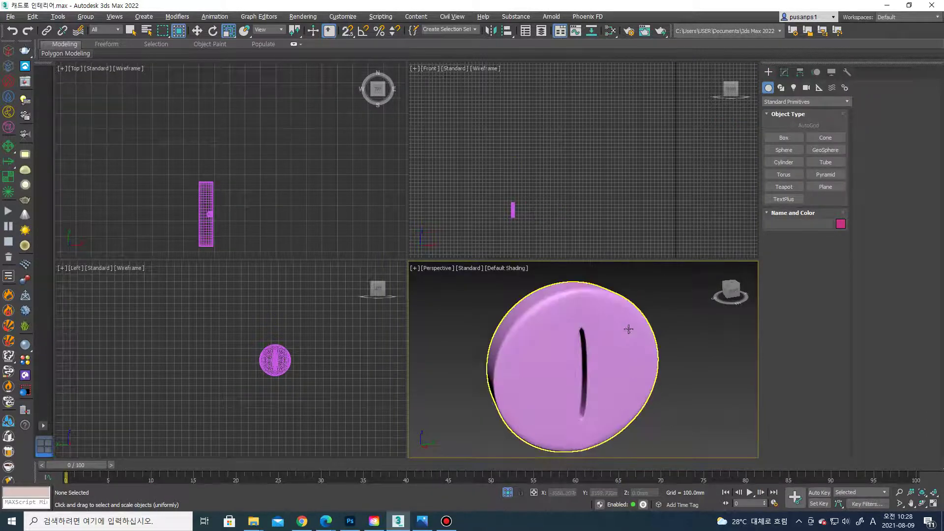
{"action": "left_click", "coordinate": [628, 328]}
{"action": "mouse_move", "coordinate": [627, 328]}
{"action": "middle_mouse_down", "text": "alt"}
{"action": "mouse_move", "coordinate": [610, 324]}
{"action": "mouse_move", "coordinate": [618, 323]}
{"action": "middle_mouse_up", "text": "alt"}
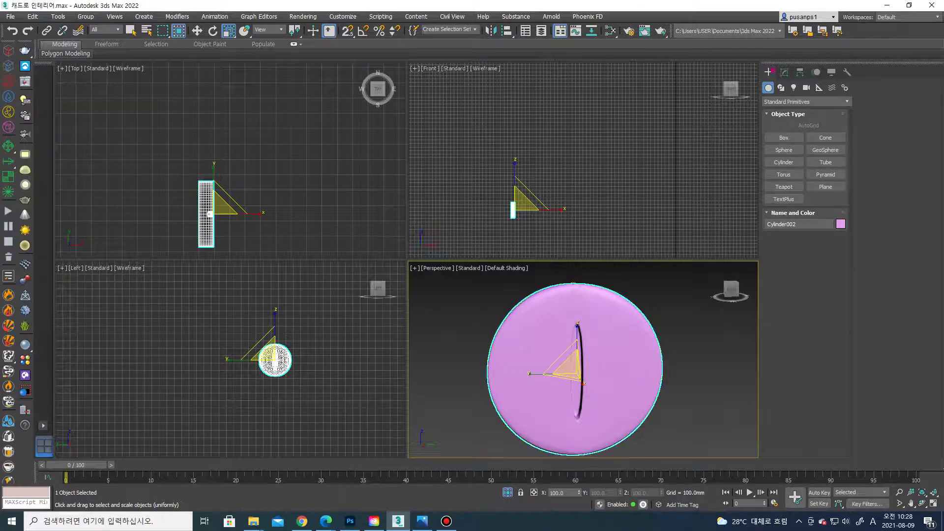
{"action": "left_click", "coordinate": [784, 72]}
{"action": "left_click", "coordinate": [768, 111]}
In edge mode, select the edges at the corners of Cylinder002's slot
{"action": "key", "text": "F4"}
{"action": "scroll", "coordinate": [584, 432], "scroll_direction": "up", "scroll_amount": 2}
{"action": "scroll", "coordinate": [584, 432], "scroll_direction": "up", "scroll_amount": 4}
{"action": "key", "text": "2"}
{"action": "mouse_move", "coordinate": [584, 432]}
{"action": "middle_mouse_down", "text": "alt"}
{"action": "mouse_move", "coordinate": [571, 397]}
{"action": "mouse_move", "coordinate": [576, 365]}
{"action": "mouse_move", "coordinate": [521, 344]}
{"action": "mouse_move", "coordinate": [516, 328]}
{"action": "middle_mouse_up", "text": "alt"}
{"action": "left_click", "coordinate": [576, 365]}
{"action": "left_click", "coordinate": [562, 366]}
{"action": "left_click", "coordinate": [516, 327], "text": "ctrl"}
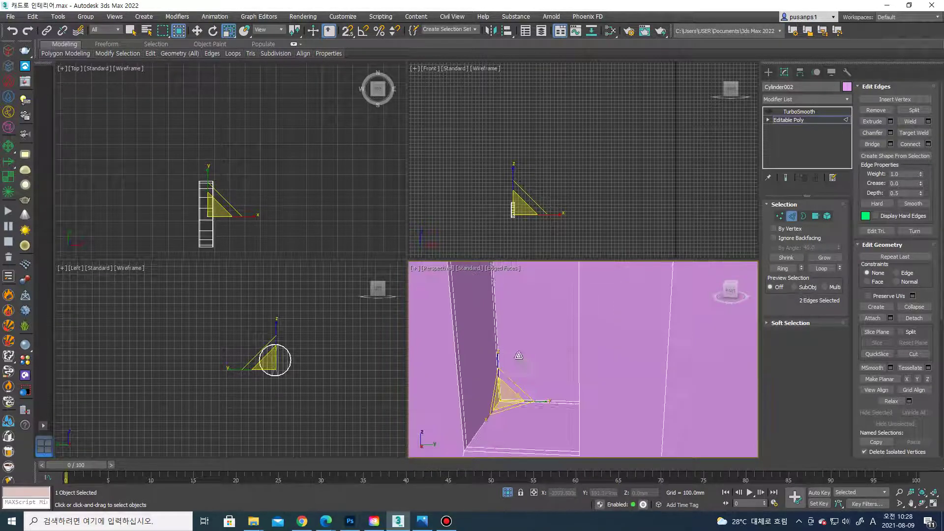
{"action": "scroll", "coordinate": [517, 327], "scroll_direction": "up", "scroll_amount": 6}
{"action": "mouse_move", "coordinate": [526, 316]}
{"action": "middle_mouse_down"}
{"action": "mouse_move", "coordinate": [499, 313]}
{"action": "mouse_move", "coordinate": [566, 333]}
{"action": "mouse_move", "coordinate": [554, 358]}
{"action": "mouse_move", "coordinate": [654, 363]}
{"action": "mouse_move", "coordinate": [678, 339]}
{"action": "middle_mouse_up"}
{"action": "scroll", "coordinate": [499, 313], "scroll_direction": "down", "scroll_amount": 5}
{"action": "left_click", "coordinate": [566, 333], "text": "ctrl"}
{"action": "left_click", "coordinate": [829, 273]}
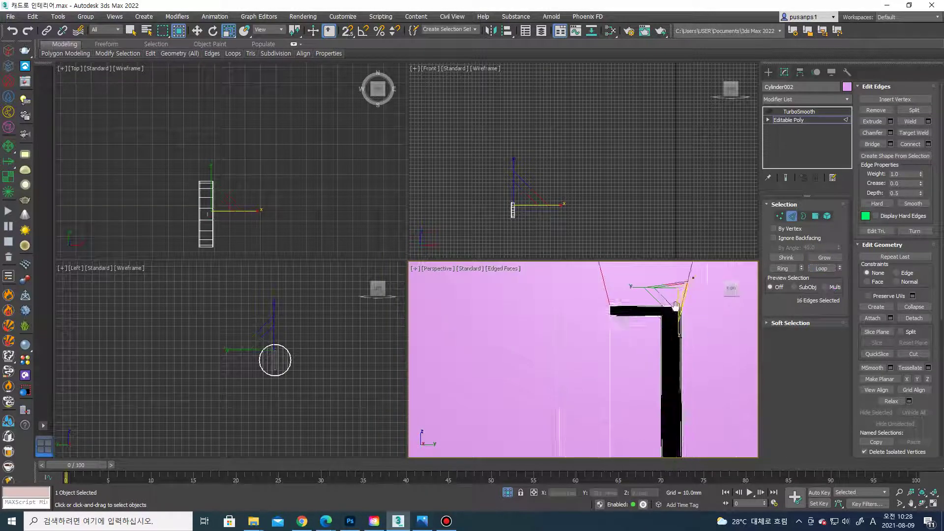
Refine the slot edge selection to crease it, then review the disc under TurboSmooth
{"action": "scroll", "coordinate": [609, 280], "scroll_direction": "down", "scroll_amount": 5}
{"action": "mouse_move", "coordinate": [594, 295]}
{"action": "middle_mouse_down", "text": "alt"}
{"action": "mouse_move", "coordinate": [610, 280]}
{"action": "mouse_move", "coordinate": [673, 349]}
{"action": "middle_mouse_up", "text": "alt"}
{"action": "scroll", "coordinate": [674, 353], "scroll_direction": "up", "scroll_amount": 3}
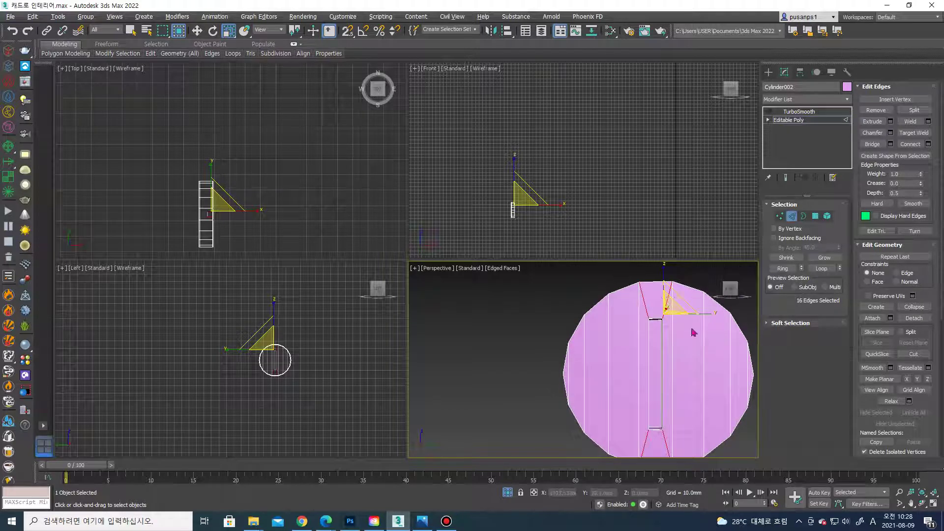
{"action": "middle_click_drag", "start_coordinate": [693, 333], "coordinate": [677, 311]}
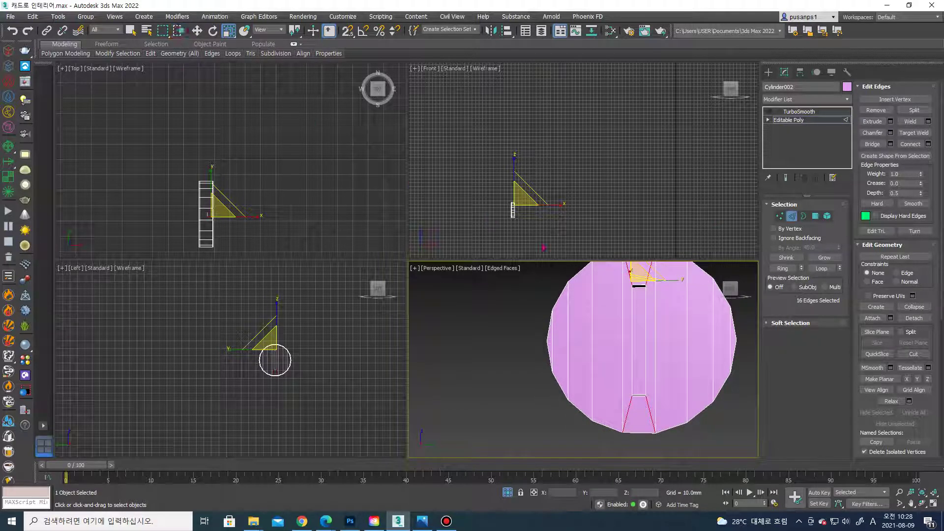
{"action": "middle_click_drag", "start_coordinate": [594, 264], "coordinate": [586, 294]}
{"action": "left_click_drag", "start_coordinate": [653, 310], "coordinate": [653, 310], "text": "alt"}
{"action": "middle_click_drag", "start_coordinate": [651, 457], "coordinate": [631, 435]}
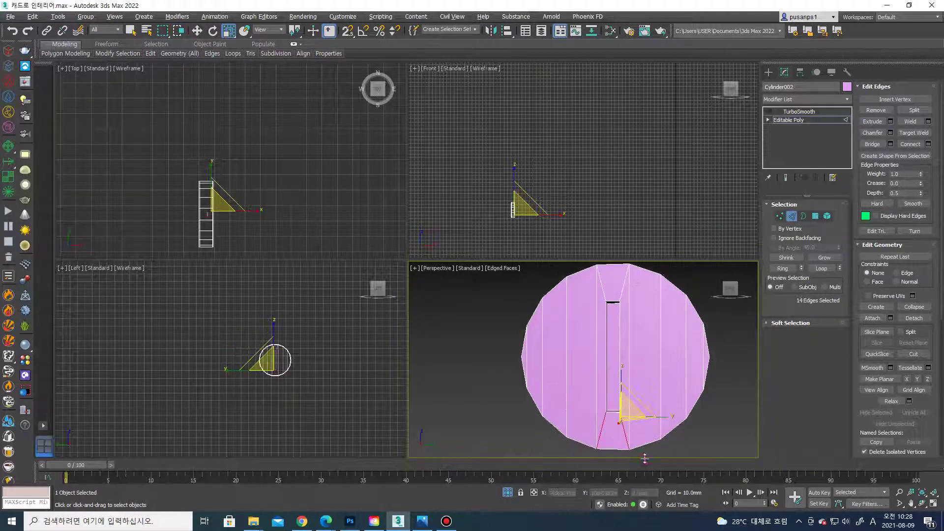
{"action": "left_click_drag", "start_coordinate": [641, 454], "coordinate": [576, 430], "text": "alt"}
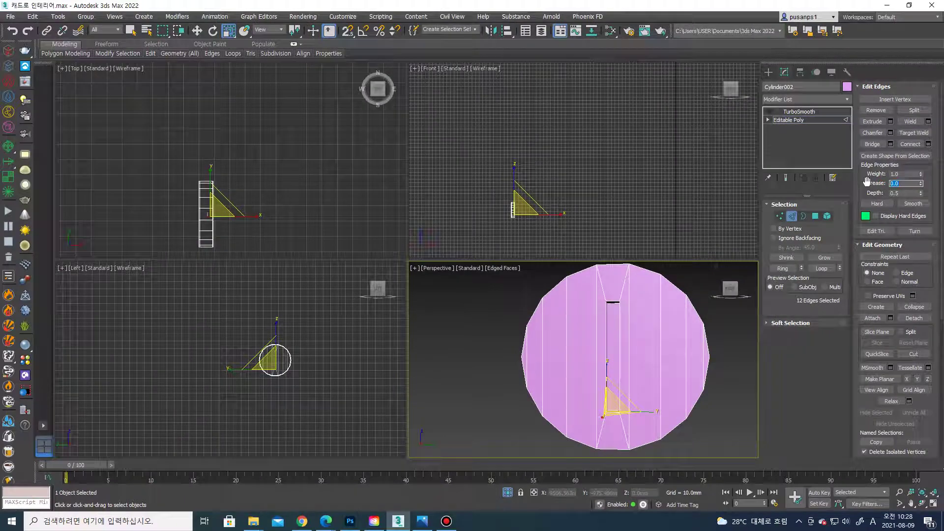
{"action": "type", "text": "1"}
{"action": "middle_click_drag", "start_coordinate": [625, 312], "coordinate": [628, 283], "text": "alt"}
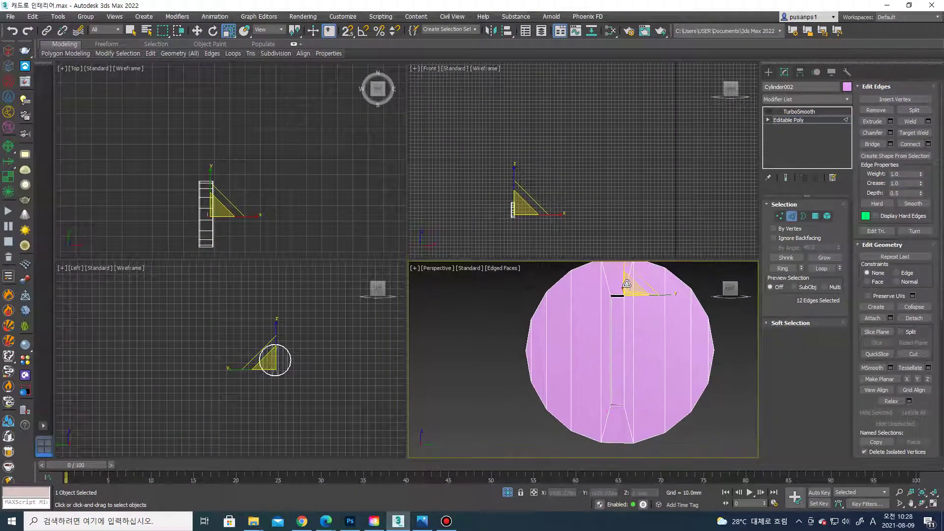
{"action": "left_click", "coordinate": [629, 287]}
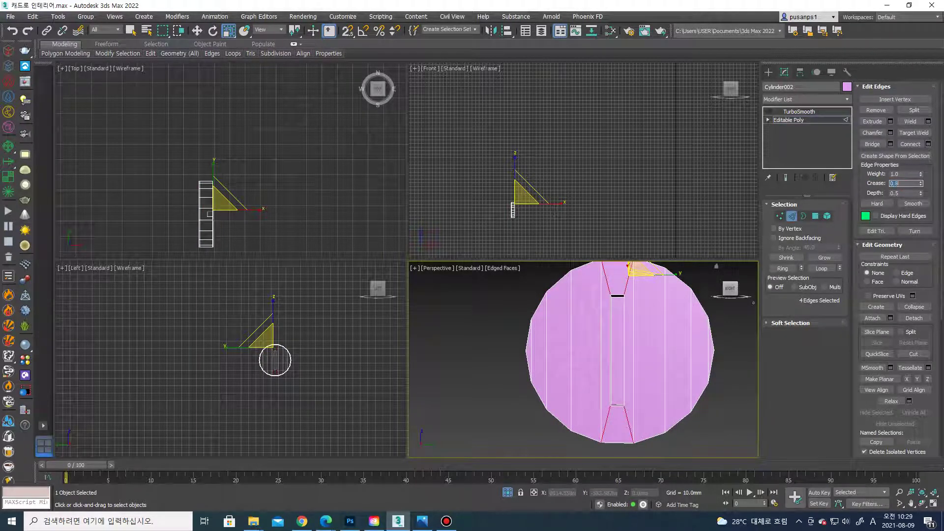
{"action": "left_click", "coordinate": [800, 112]}
{"action": "left_click", "coordinate": [768, 72]}
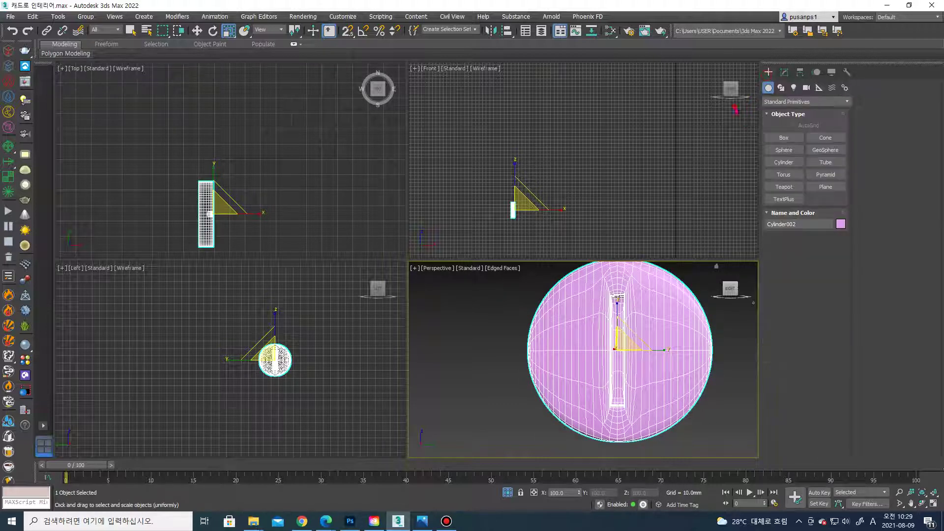
Set the disc's TurboSmooth iterations to 3
{"action": "left_click", "coordinate": [738, 403]}
{"action": "key", "text": "F4"}
{"action": "left_click", "coordinate": [668, 325]}
{"action": "mouse_move", "coordinate": [668, 326]}
{"action": "middle_mouse_down", "text": "alt"}
{"action": "mouse_move", "coordinate": [698, 352]}
{"action": "mouse_move", "coordinate": [694, 303]}
{"action": "middle_mouse_up", "text": "alt"}
{"action": "scroll", "coordinate": [697, 352], "scroll_direction": "down", "scroll_amount": 3}
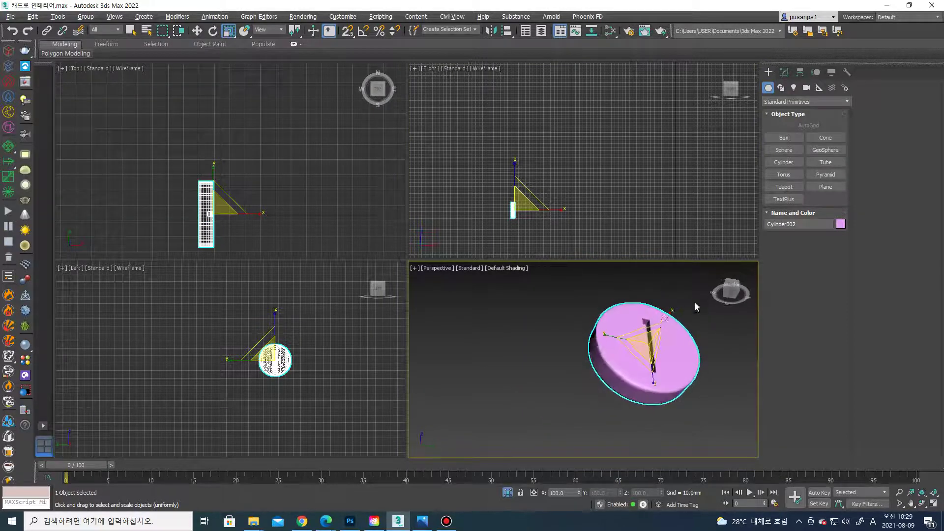
{"action": "left_click", "coordinate": [784, 74]}
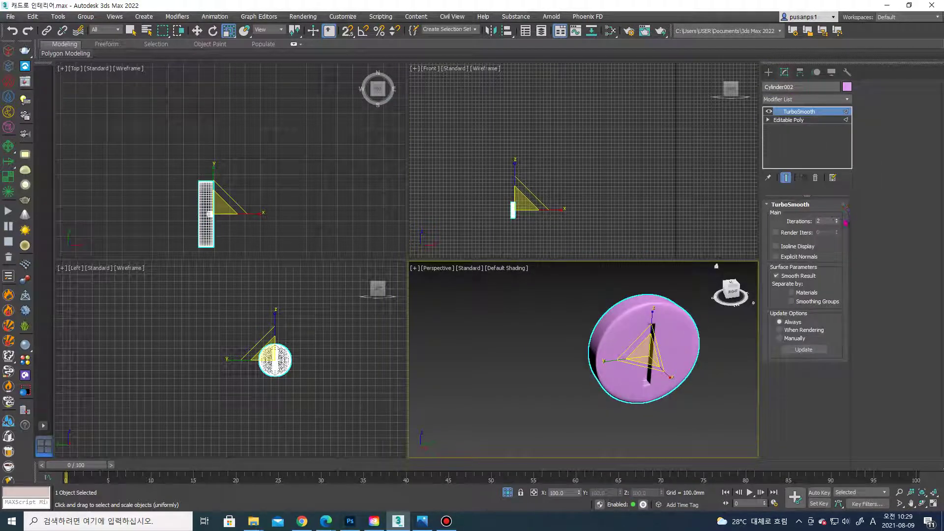
{"action": "left_click", "coordinate": [836, 220]}
Unhide all hidden objects so the door and walls show again
{"action": "right_click", "coordinate": [684, 311]}
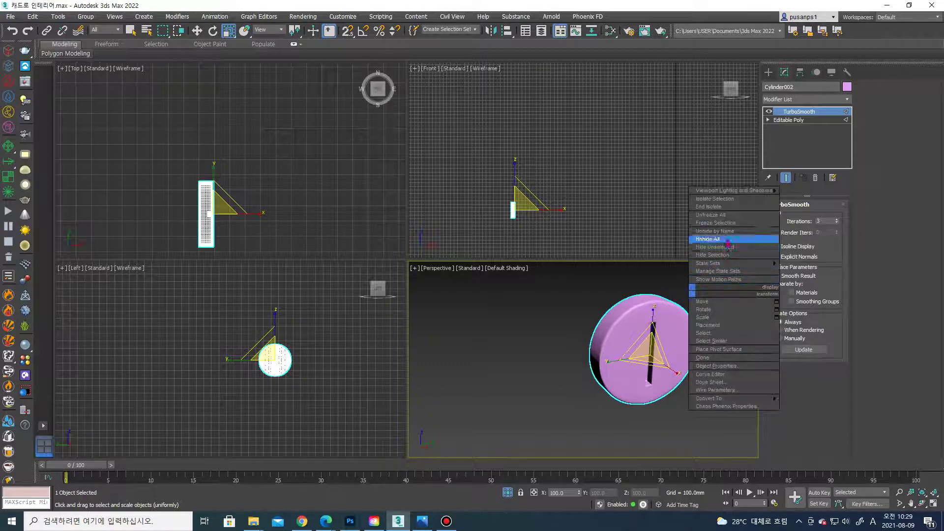
{"action": "left_click", "coordinate": [703, 239]}
{"action": "middle_click_drag", "start_coordinate": [691, 314], "coordinate": [699, 322], "text": "alt"}
{"action": "left_click", "coordinate": [768, 72]}
Nudge the disc slightly right and select it together with the door lever
{"action": "key", "text": "w"}
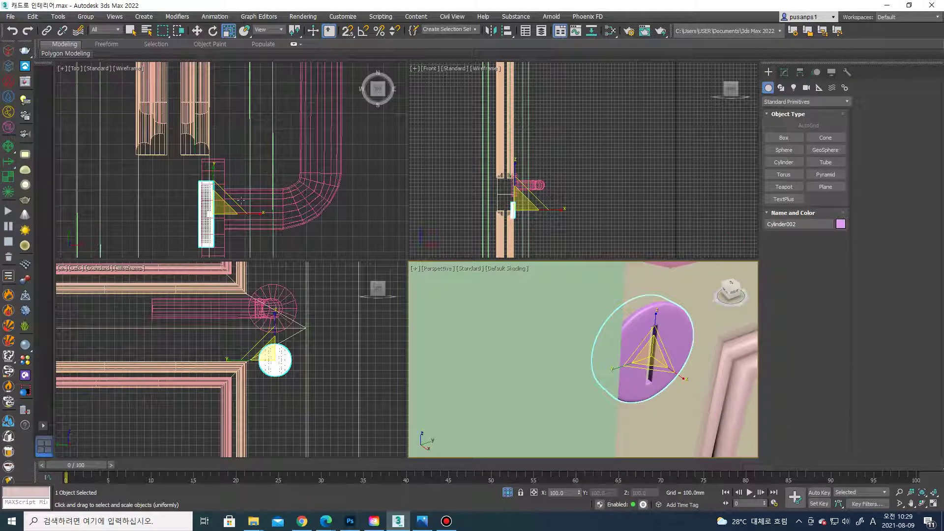
{"action": "left_click_drag", "start_coordinate": [234, 213], "coordinate": [244, 214]}
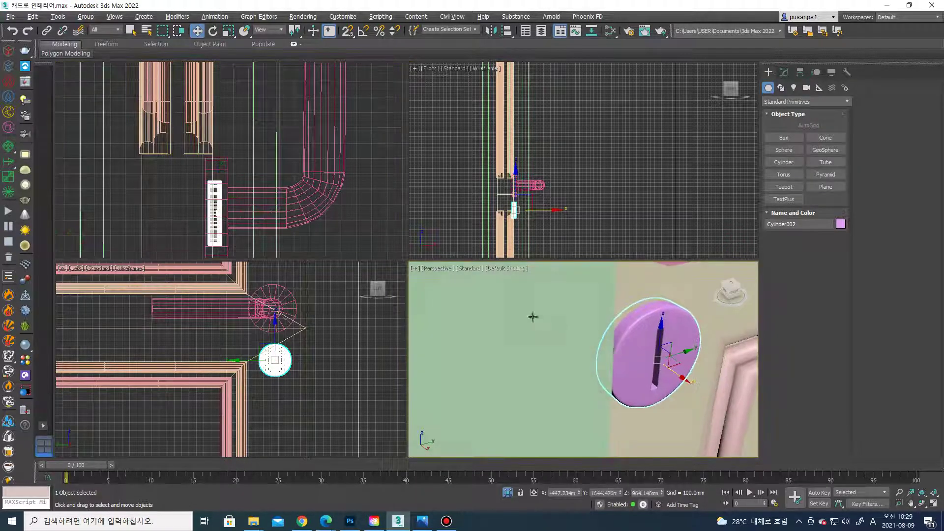
{"action": "middle_click_drag", "start_coordinate": [533, 316], "coordinate": [570, 315], "text": "alt"}
{"action": "scroll", "coordinate": [570, 305], "scroll_direction": "down", "scroll_amount": 3}
{"action": "scroll", "coordinate": [578, 310], "scroll_direction": "down", "scroll_amount": 2}
{"action": "left_click", "coordinate": [577, 310], "text": "ctrl"}
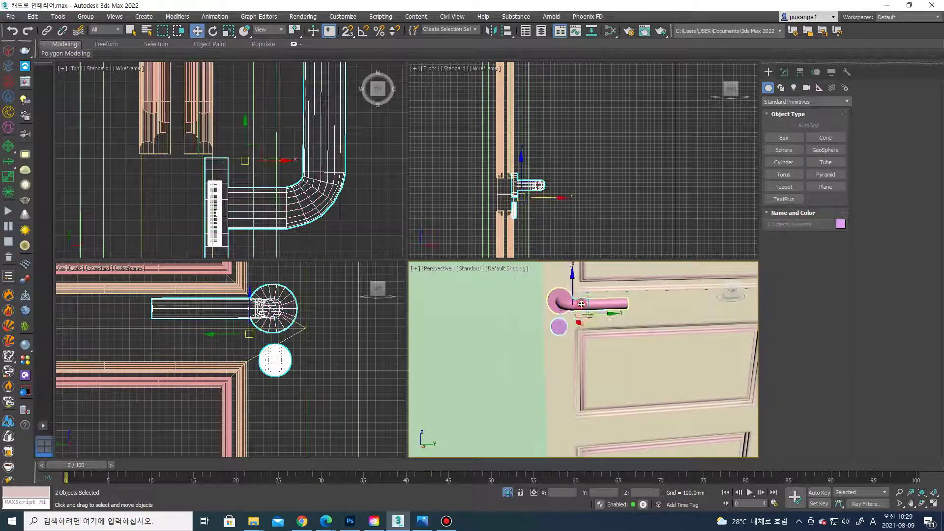
{"action": "scroll", "coordinate": [577, 310], "scroll_direction": "down", "scroll_amount": 3}
{"action": "scroll", "coordinate": [578, 310], "scroll_direction": "down", "scroll_amount": 2}
{"action": "scroll", "coordinate": [269, 230], "scroll_direction": "down", "scroll_amount": 2}
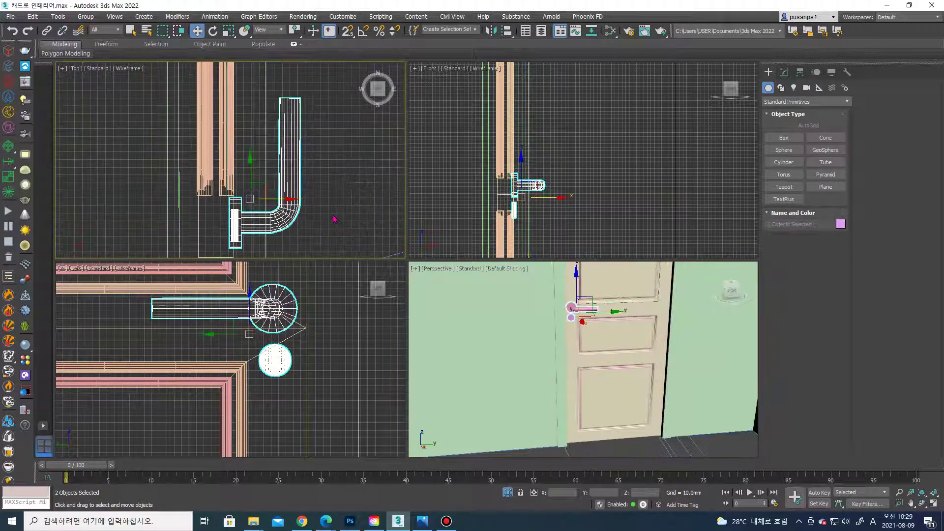
{"action": "middle_click_drag", "start_coordinate": [269, 230], "coordinate": [233, 242]}
Mirror a copy of the handle on X and move it to the door's other side
{"action": "left_click", "coordinate": [490, 30]}
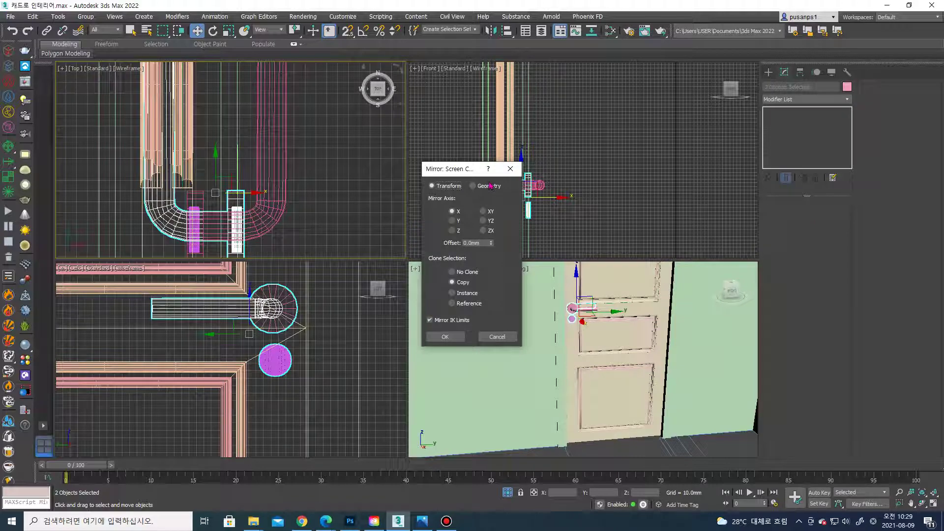
{"action": "left_click", "coordinate": [445, 336]}
{"action": "middle_click_drag", "start_coordinate": [236, 197], "coordinate": [272, 197]}
{"action": "left_click_drag", "start_coordinate": [275, 192], "coordinate": [181, 191]}
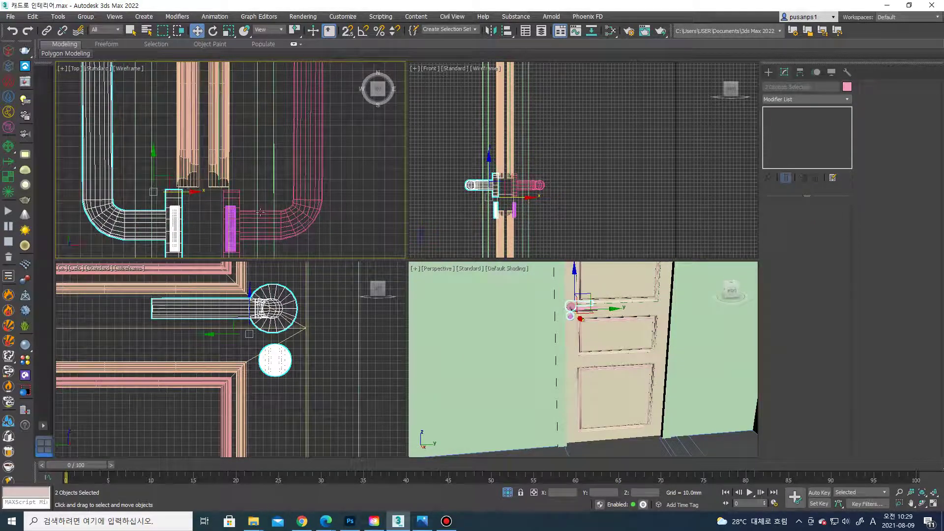
{"action": "scroll", "coordinate": [575, 325], "scroll_direction": "up", "scroll_amount": 5}
{"action": "scroll", "coordinate": [575, 325], "scroll_direction": "down", "scroll_amount": 4}
{"action": "scroll", "coordinate": [575, 325], "scroll_direction": "down", "scroll_amount": 5}
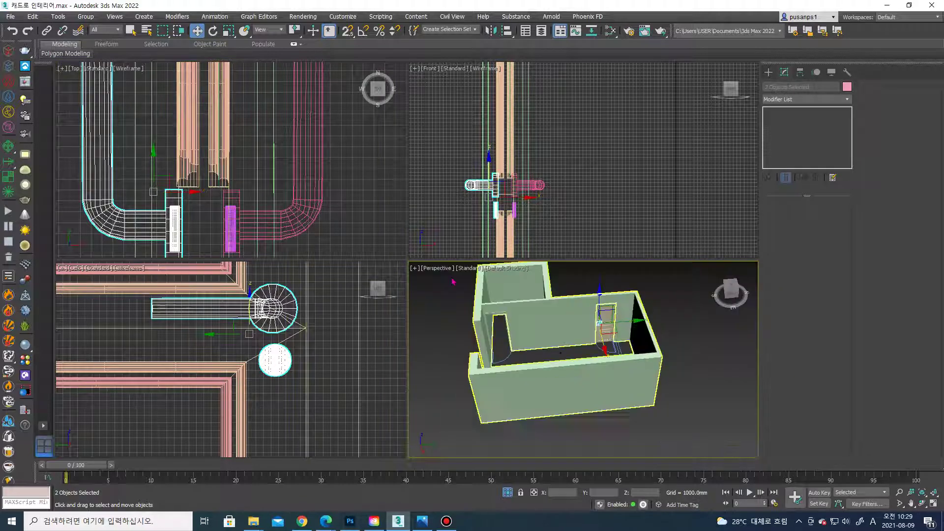
{"action": "left_click", "coordinate": [332, 162]}
{"action": "scroll", "coordinate": [332, 162], "scroll_direction": "down", "scroll_amount": 5}
{"action": "scroll", "coordinate": [332, 162], "scroll_direction": "down", "scroll_amount": 3}
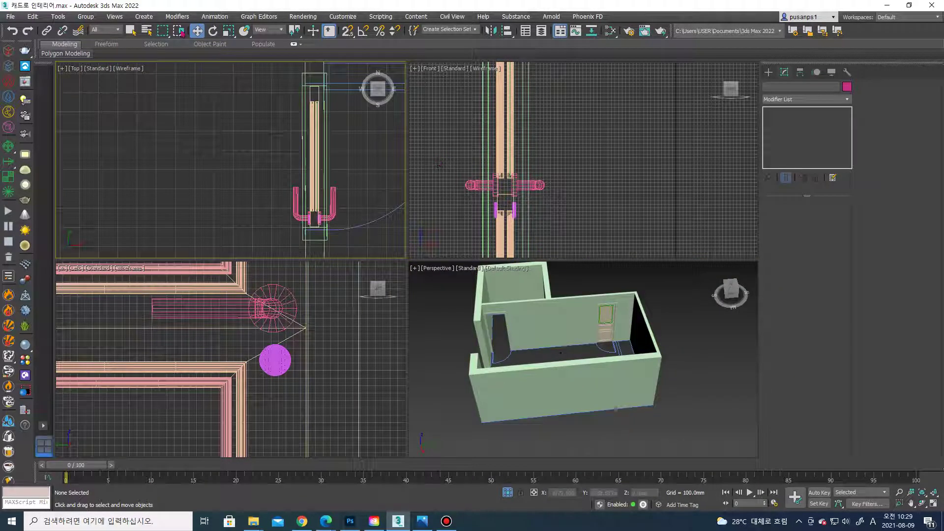
Hide the four selected handle parts
{"action": "left_click_drag", "start_coordinate": [511, 182], "coordinate": [522, 177]}
{"action": "right_click", "coordinate": [522, 177]}
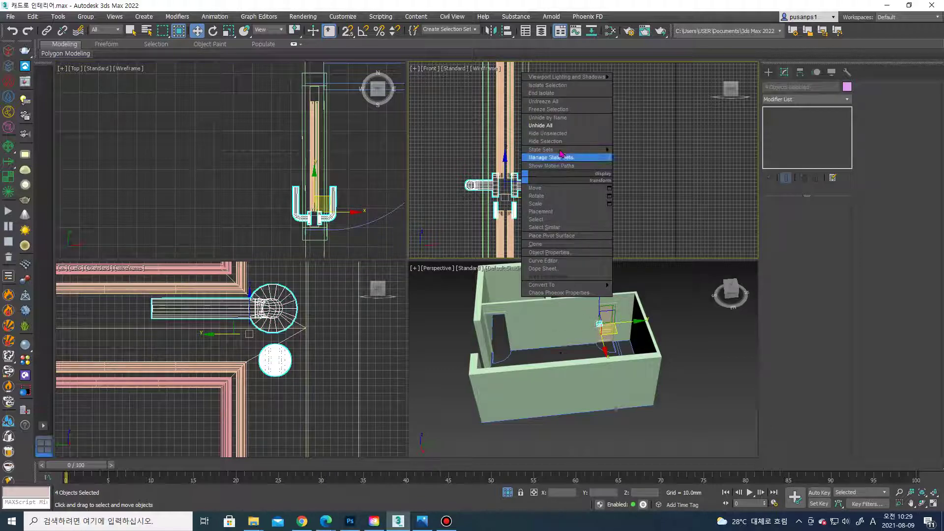
{"action": "left_click", "coordinate": [566, 142]}
{"action": "scroll", "coordinate": [605, 330], "scroll_direction": "up", "scroll_amount": 5}
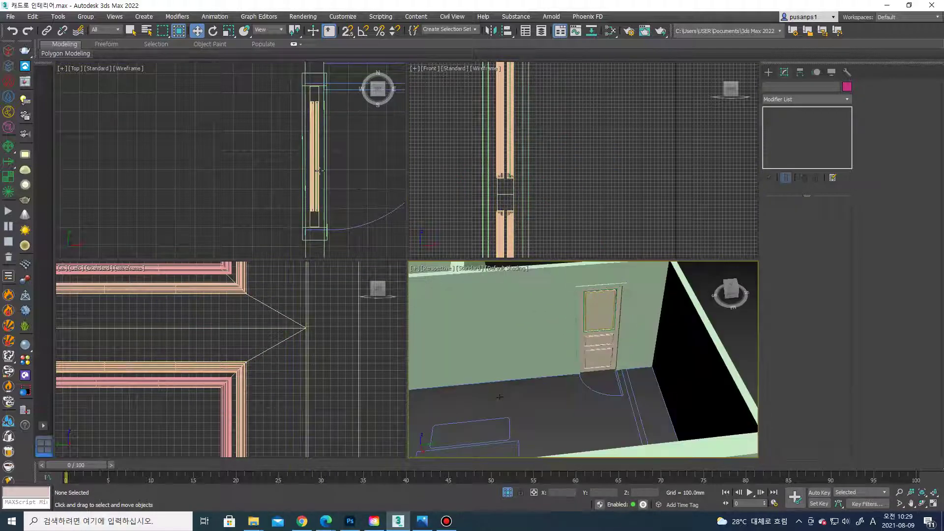
{"action": "scroll", "coordinate": [605, 332], "scroll_direction": "up", "scroll_amount": 5}
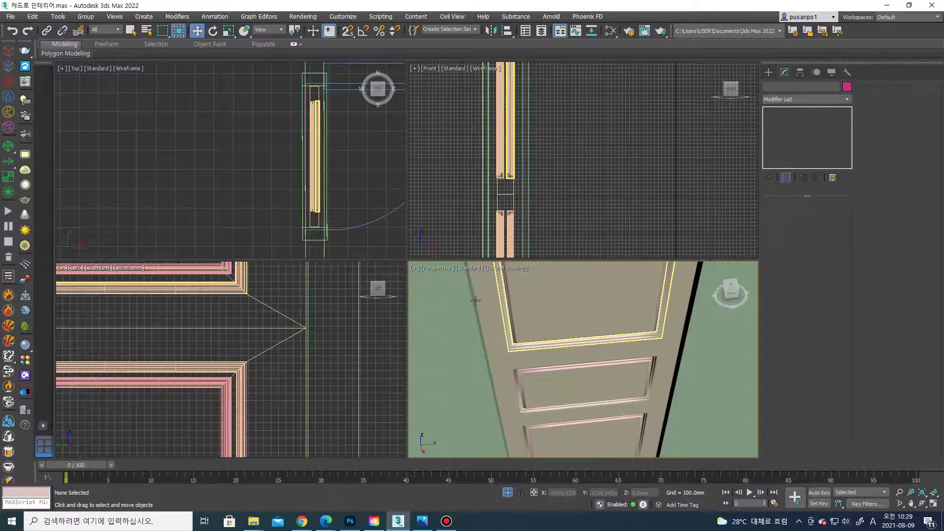
{"action": "scroll", "coordinate": [339, 206], "scroll_direction": "down", "scroll_amount": 2}
Group all 15 door parts as Group001
{"action": "left_click_drag", "start_coordinate": [293, 123], "coordinate": [330, 186]}
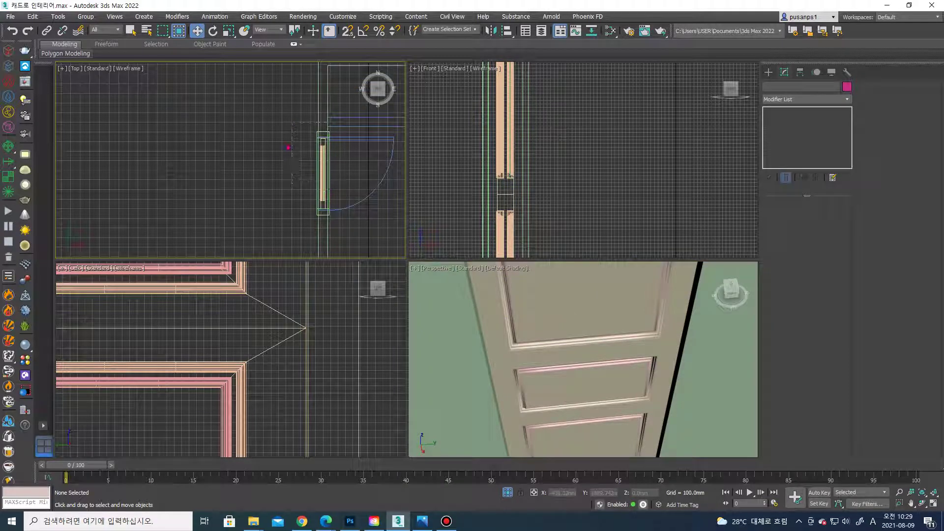
{"action": "left_click_drag", "start_coordinate": [339, 217], "coordinate": [338, 216]}
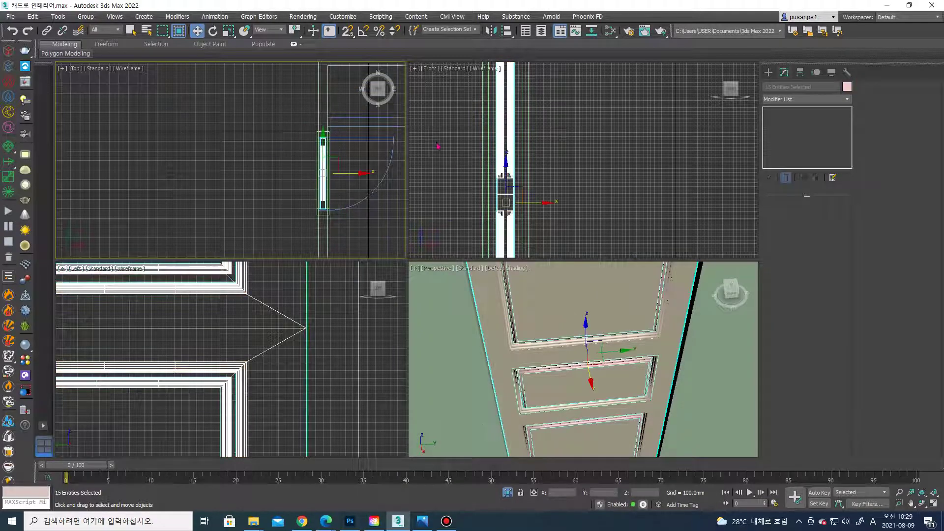
{"action": "left_click", "coordinate": [86, 16]}
{"action": "left_click", "coordinate": [94, 33]}
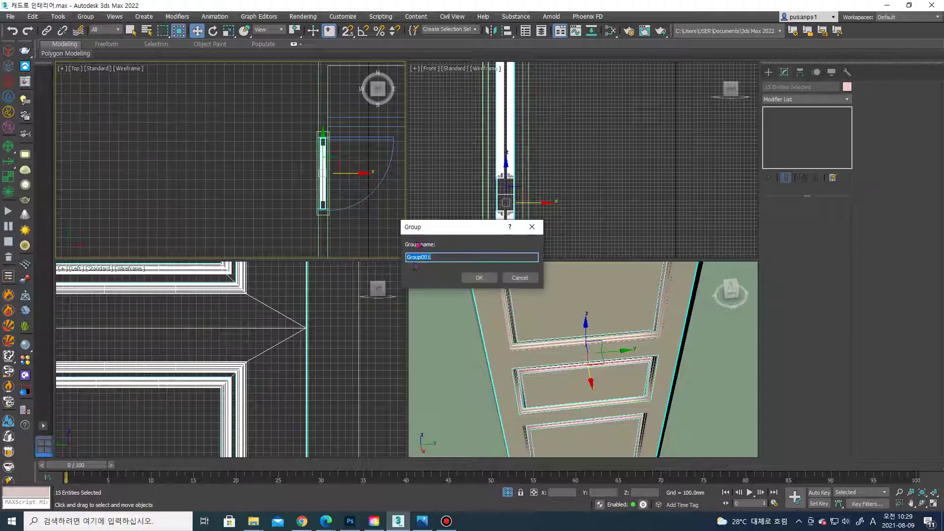
{"action": "left_click", "coordinate": [479, 277]}
Shift-drag a copy of the door group onto the left wall
{"action": "scroll", "coordinate": [540, 387], "scroll_direction": "down", "scroll_amount": 5}
{"action": "scroll", "coordinate": [540, 388], "scroll_direction": "up", "scroll_amount": 2}
{"action": "scroll", "coordinate": [230, 210], "scroll_direction": "down", "scroll_amount": 2}
{"action": "scroll", "coordinate": [231, 210], "scroll_direction": "down", "scroll_amount": 5}
{"action": "left_click_drag", "start_coordinate": [237, 115], "coordinate": [318, 240], "text": "shift"}
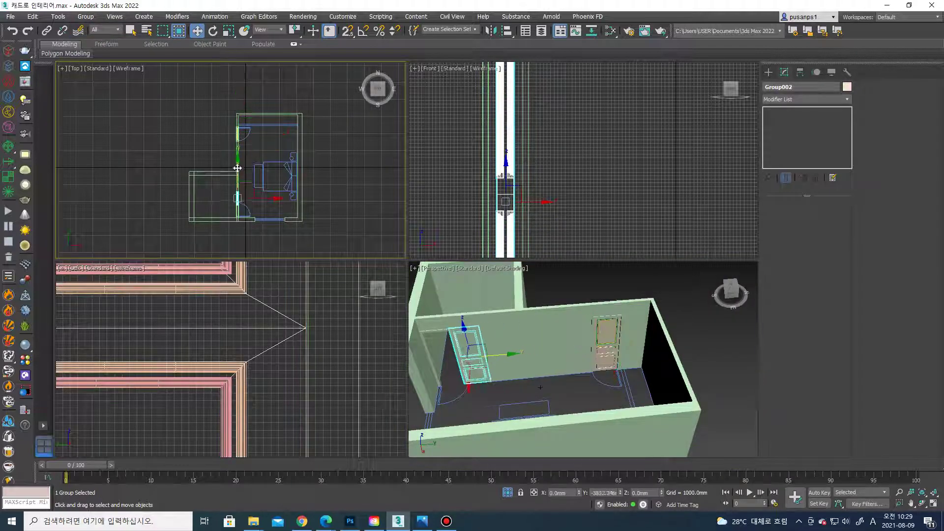
Confirm the door copy and move it down into the left wall's doorway
{"action": "left_click", "coordinate": [472, 301]}
{"action": "scroll", "coordinate": [251, 149], "scroll_direction": "up", "scroll_amount": 2}
{"action": "scroll", "coordinate": [251, 149], "scroll_direction": "up", "scroll_amount": 2}
{"action": "scroll", "coordinate": [236, 83], "scroll_direction": "up", "scroll_amount": 3}
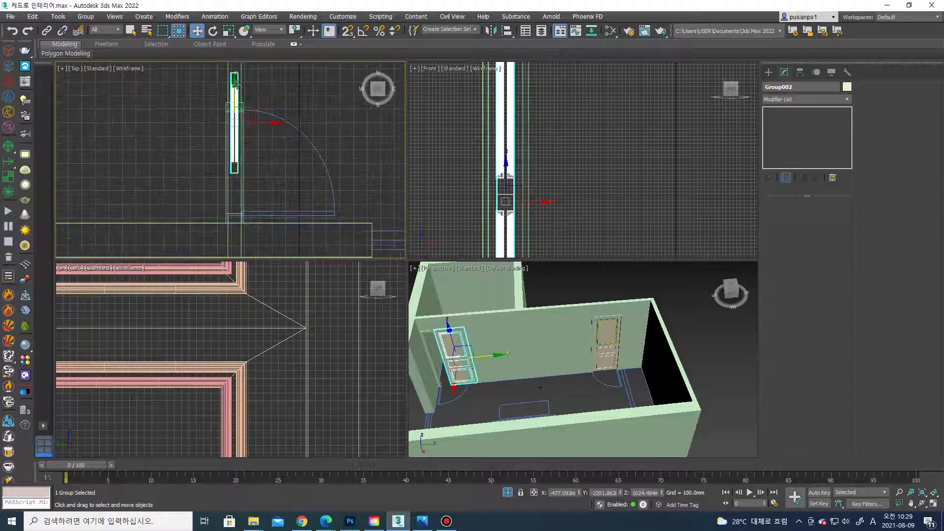
{"action": "left_click_drag", "start_coordinate": [235, 85], "coordinate": [247, 125]}
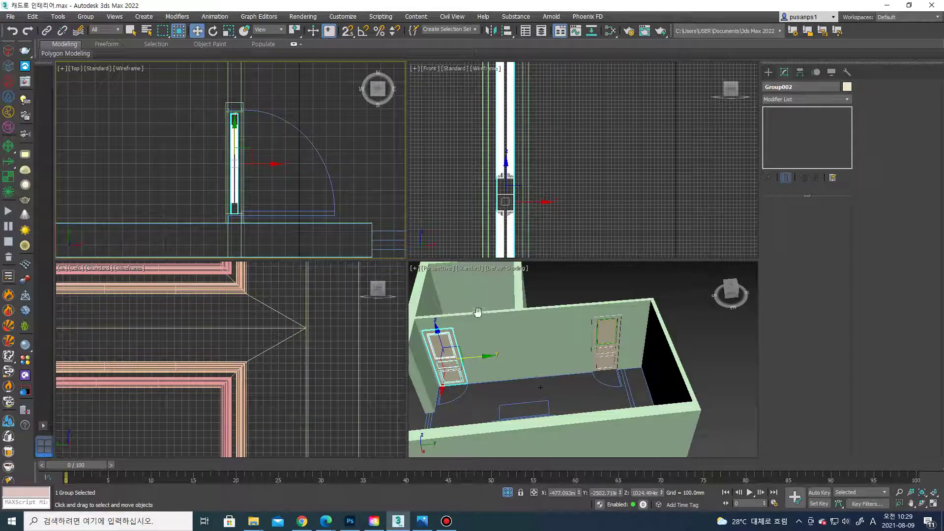
{"action": "key", "text": "z"}
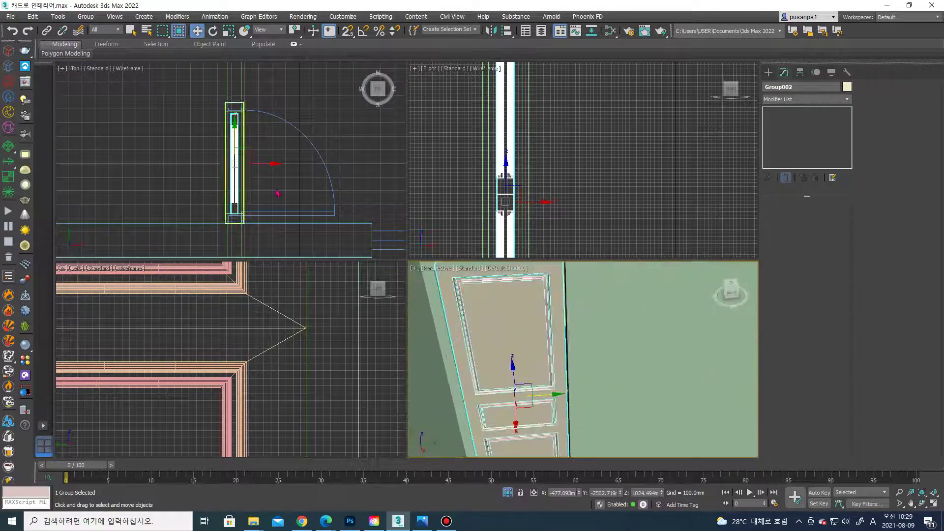
{"action": "middle_click_drag", "start_coordinate": [497, 364], "coordinate": [533, 346], "text": "alt"}
{"action": "scroll", "coordinate": [249, 158], "scroll_direction": "up", "scroll_amount": 3}
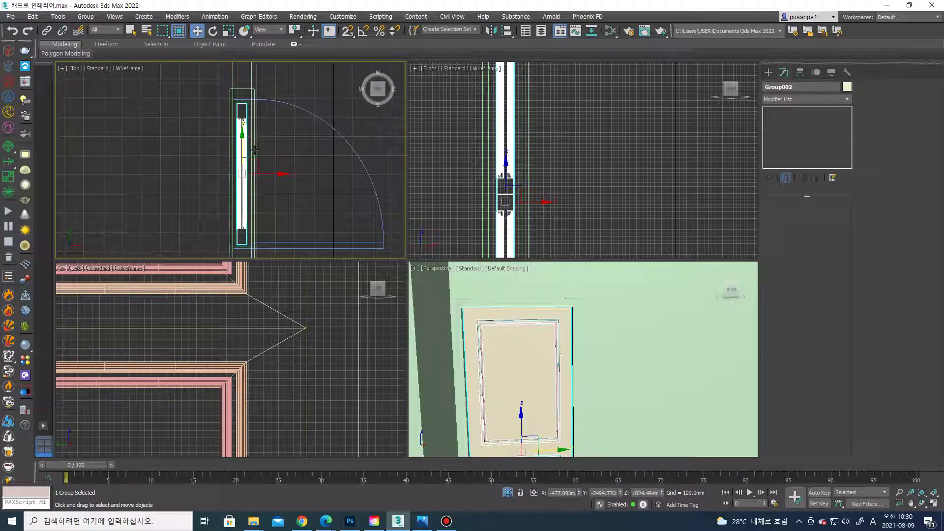
{"action": "left_click", "coordinate": [533, 299]}
Unhide all to bring back the hidden handle parts
{"action": "mouse_move", "coordinate": [532, 299]}
{"action": "middle_mouse_down", "text": "alt"}
{"action": "mouse_move", "coordinate": [544, 333]}
{"action": "mouse_move", "coordinate": [580, 314]}
{"action": "middle_mouse_up", "text": "alt"}
{"action": "scroll", "coordinate": [590, 177], "scroll_direction": "down", "scroll_amount": 2}
{"action": "right_click", "coordinate": [591, 176]}
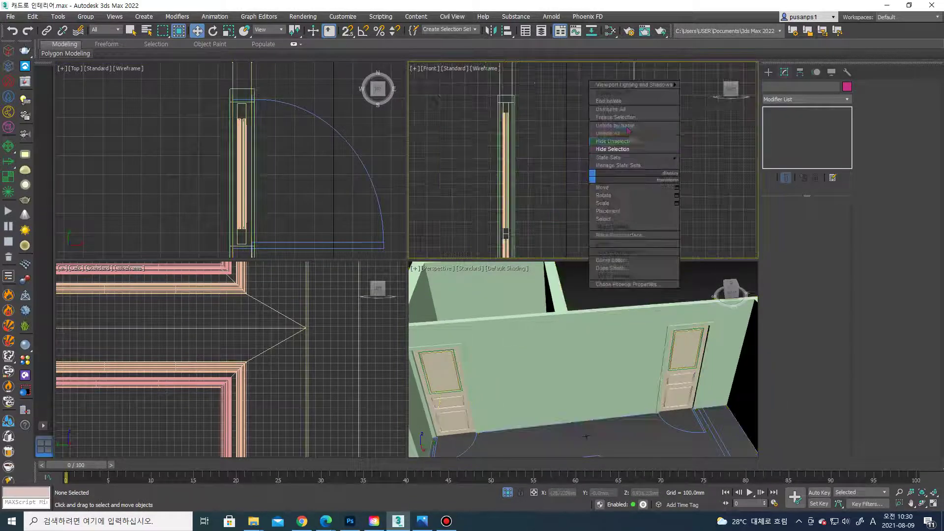
{"action": "left_click", "coordinate": [626, 134]}
{"action": "scroll", "coordinate": [511, 214], "scroll_direction": "up", "scroll_amount": 5}
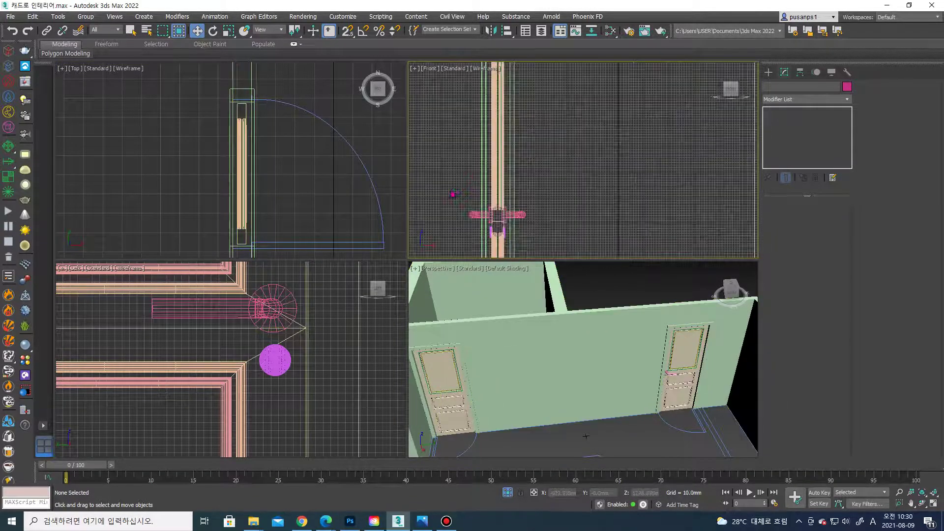
Clone the four handle parts over to the copied door
{"action": "left_click_drag", "start_coordinate": [450, 189], "coordinate": [531, 229]}
{"action": "scroll", "coordinate": [276, 147], "scroll_direction": "down", "scroll_amount": 3}
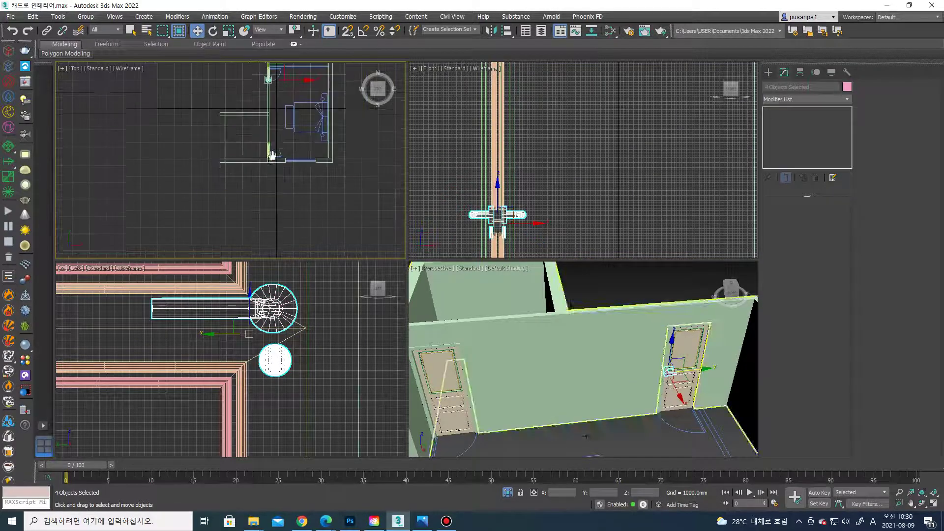
{"action": "mouse_move", "coordinate": [246, 172]}
{"action": "middle_mouse_down"}
{"action": "mouse_move", "coordinate": [274, 132]}
{"action": "mouse_move", "coordinate": [275, 148]}
{"action": "middle_mouse_up"}
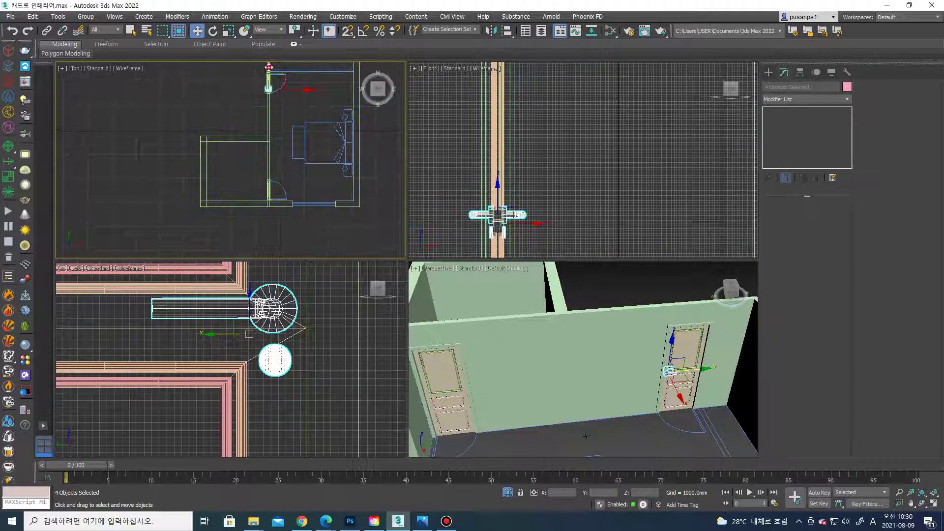
{"action": "left_click_drag", "start_coordinate": [268, 67], "coordinate": [274, 147]}
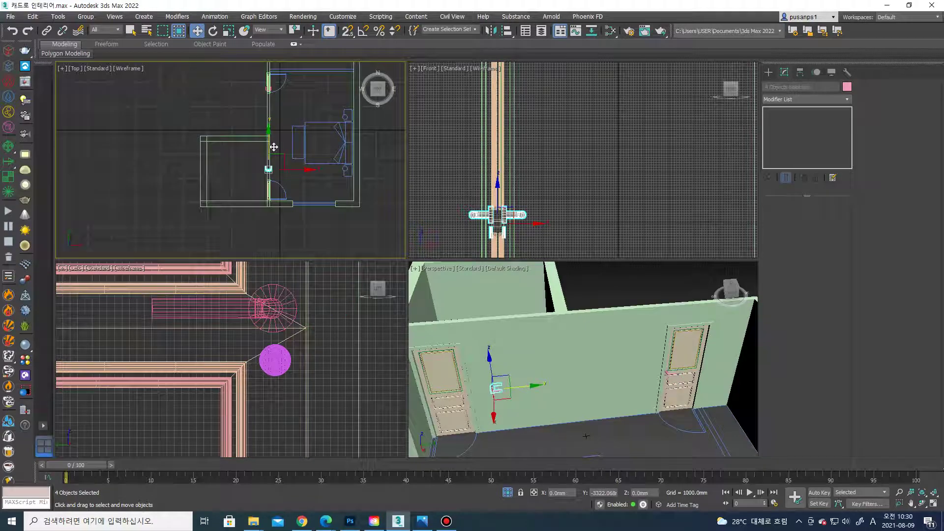
{"action": "left_click_drag", "start_coordinate": [274, 147], "coordinate": [268, 67], "text": "shift"}
{"action": "left_click", "coordinate": [515, 302]}
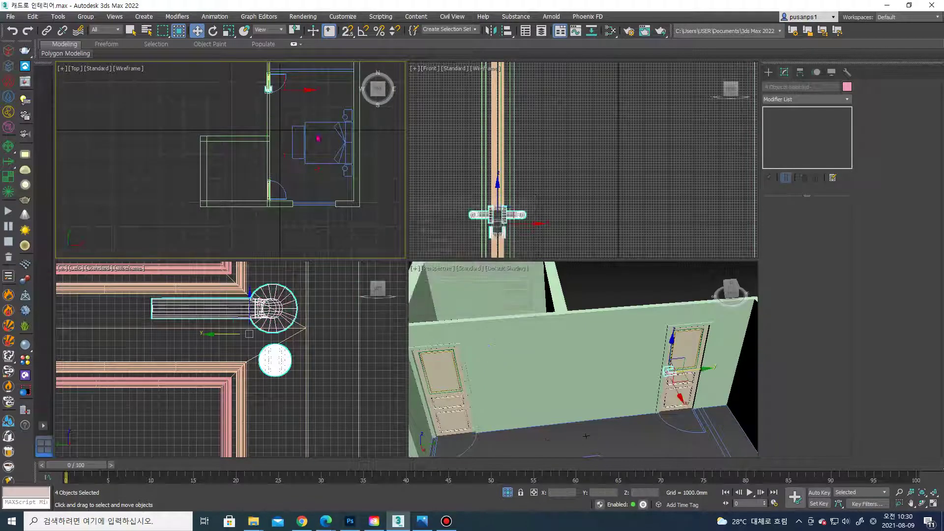
Mirror the copied handles on Y and move them into place on the door
{"action": "left_click", "coordinate": [490, 30]}
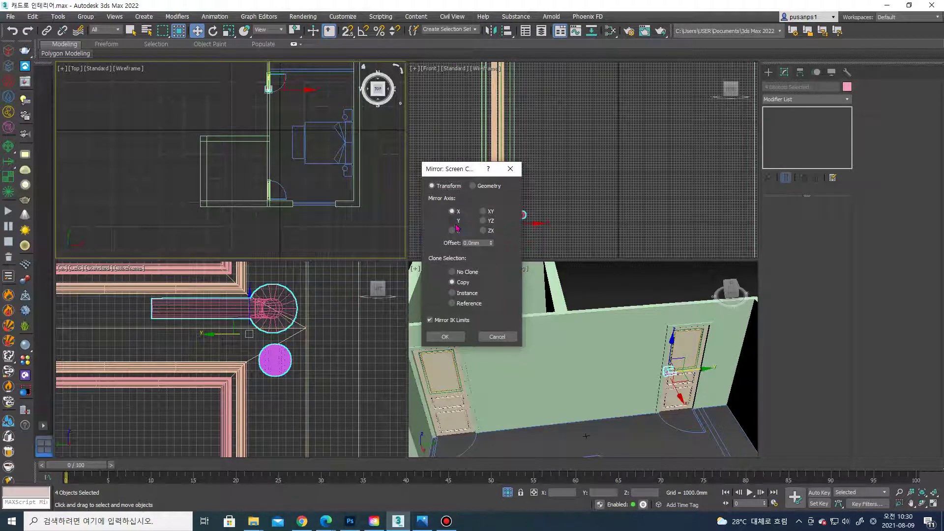
{"action": "left_click", "coordinate": [456, 222]}
{"action": "left_click", "coordinate": [445, 337]}
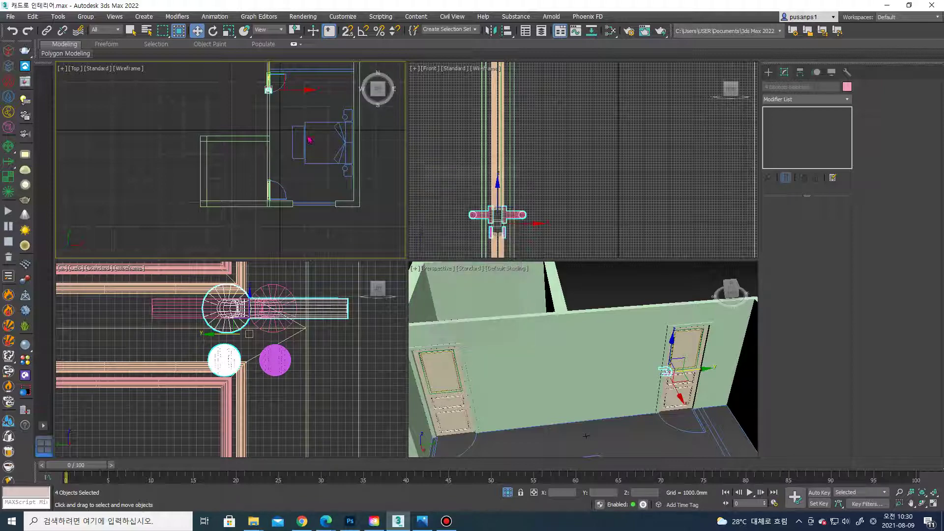
{"action": "mouse_move", "coordinate": [270, 118]}
{"action": "left_mouse_down"}
{"action": "mouse_move", "coordinate": [271, 197]}
{"action": "mouse_move", "coordinate": [265, 174]}
{"action": "left_mouse_up"}
{"action": "scroll", "coordinate": [268, 192], "scroll_direction": "up", "scroll_amount": 5}
{"action": "scroll", "coordinate": [264, 186], "scroll_direction": "up", "scroll_amount": 5}
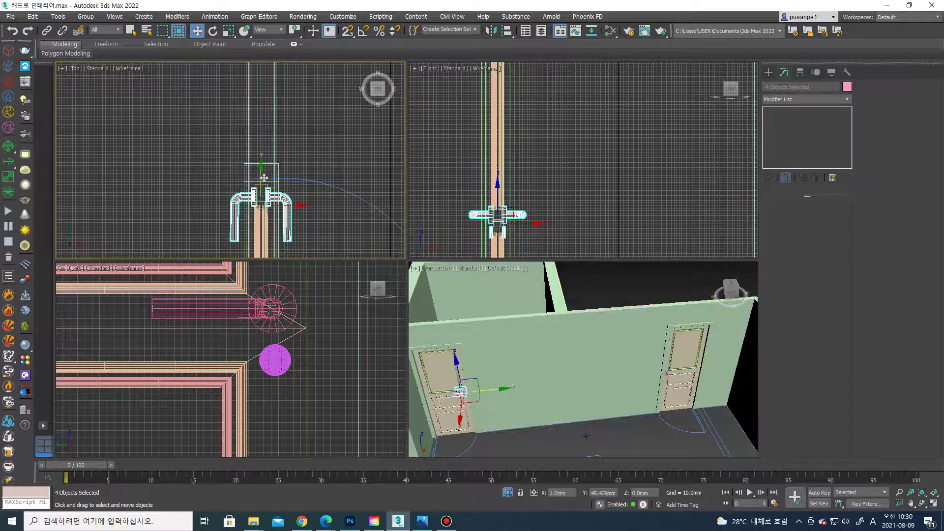
{"action": "scroll", "coordinate": [487, 337], "scroll_direction": "up", "scroll_amount": 2}
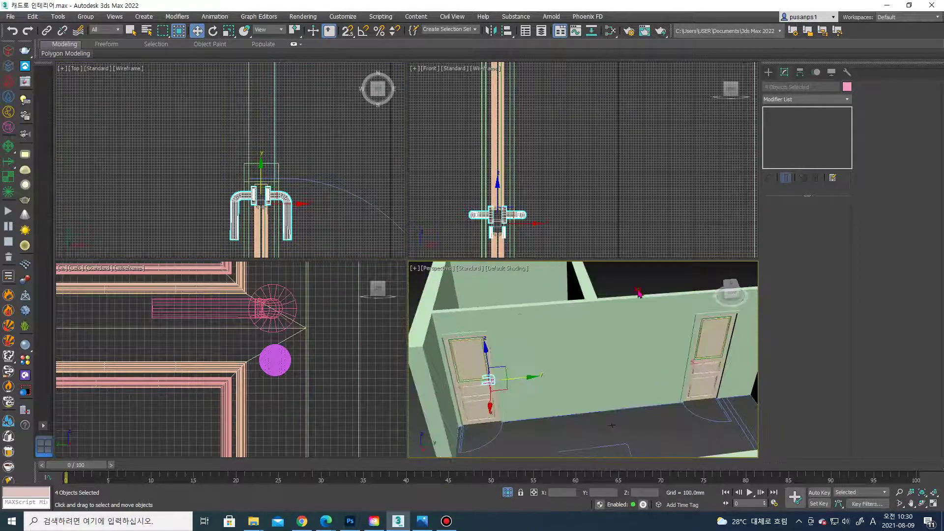
{"action": "left_click", "coordinate": [603, 307]}
{"action": "scroll", "coordinate": [614, 299], "scroll_direction": "up", "scroll_amount": 5}
{"action": "scroll", "coordinate": [613, 298], "scroll_direction": "down", "scroll_amount": 10}
{"action": "middle_click_drag", "start_coordinate": [613, 298], "coordinate": [639, 344], "text": "alt"}
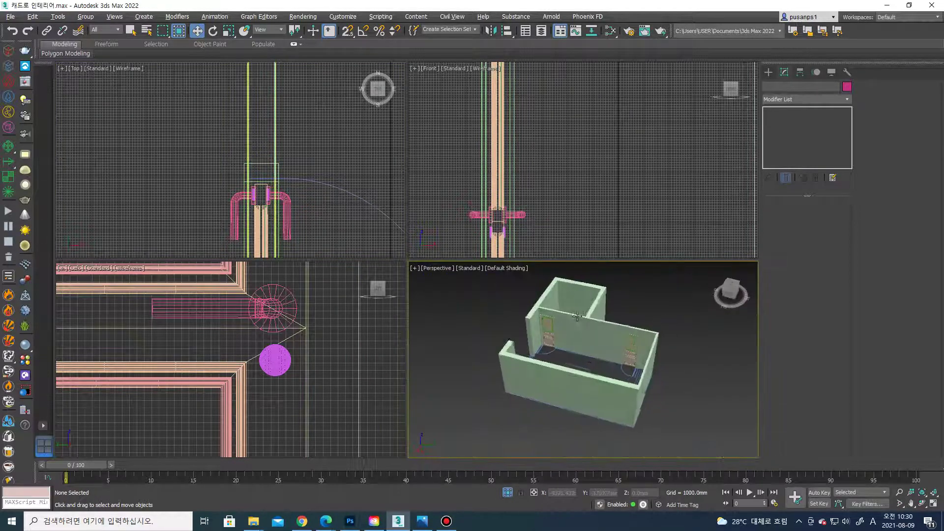
{"action": "key", "text": "alt+w"}
Select the walls object Line001 and inspect its doorway polygons and vertices
{"action": "mouse_move", "coordinate": [612, 367]}
{"action": "middle_mouse_down", "text": "alt"}
{"action": "mouse_move", "coordinate": [638, 361]}
{"action": "mouse_move", "coordinate": [615, 362]}
{"action": "mouse_move", "coordinate": [604, 396]}
{"action": "mouse_move", "coordinate": [422, 302]}
{"action": "mouse_move", "coordinate": [466, 215]}
{"action": "mouse_move", "coordinate": [345, 231]}
{"action": "middle_mouse_up", "text": "alt"}
{"action": "left_click", "coordinate": [466, 216]}
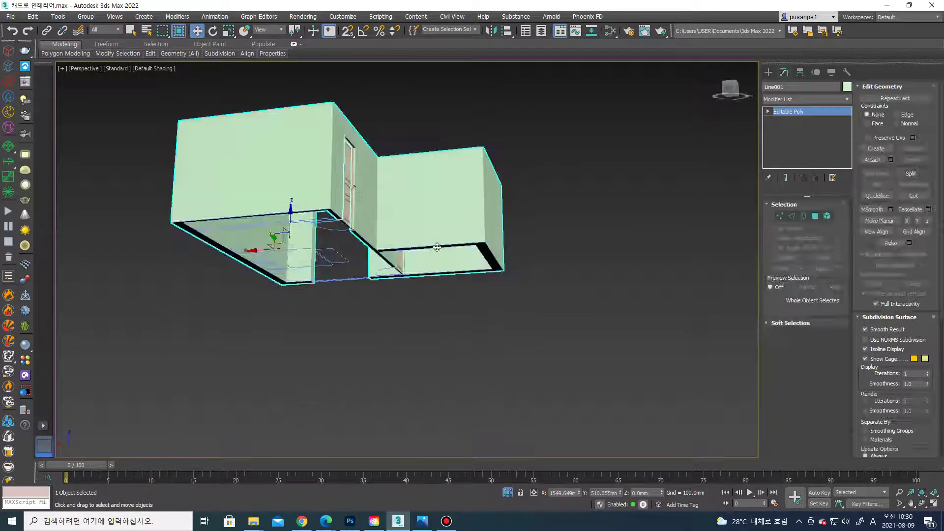
{"action": "scroll", "coordinate": [295, 241], "scroll_direction": "up", "scroll_amount": 5}
{"action": "key", "text": "4"}
{"action": "left_click", "coordinate": [290, 245]}
{"action": "middle_click_drag", "start_coordinate": [290, 244], "coordinate": [297, 271]}
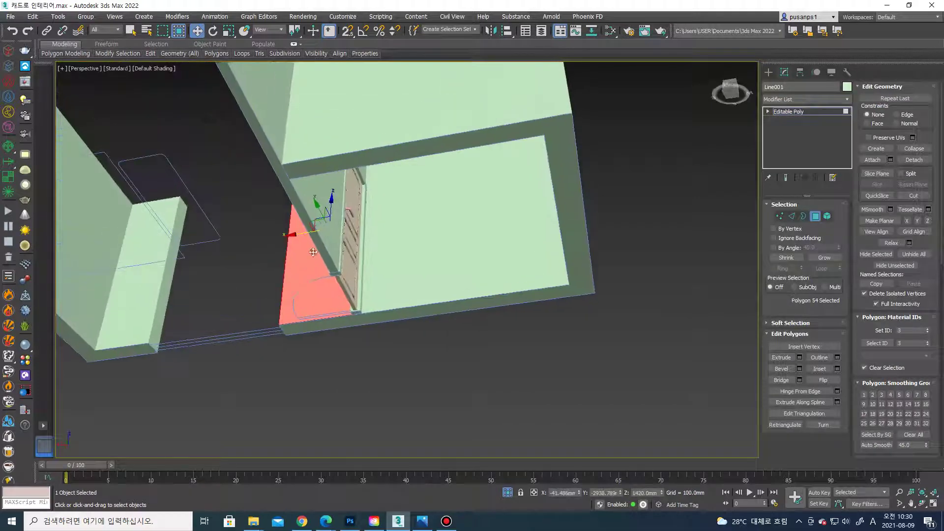
{"action": "key", "text": "1"}
{"action": "left_click", "coordinate": [275, 168]}
{"action": "middle_click_drag", "start_coordinate": [274, 167], "coordinate": [258, 148], "text": "alt"}
{"action": "scroll", "coordinate": [265, 155], "scroll_direction": "up", "scroll_amount": 3}
{"action": "scroll", "coordinate": [273, 162], "scroll_direction": "up", "scroll_amount": 2}
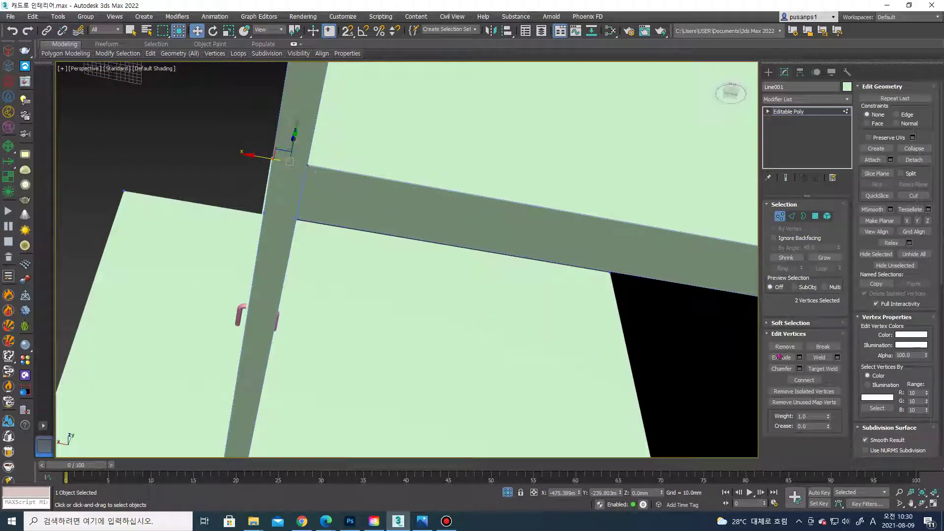
{"action": "scroll", "coordinate": [319, 212], "scroll_direction": "down", "scroll_amount": 3}
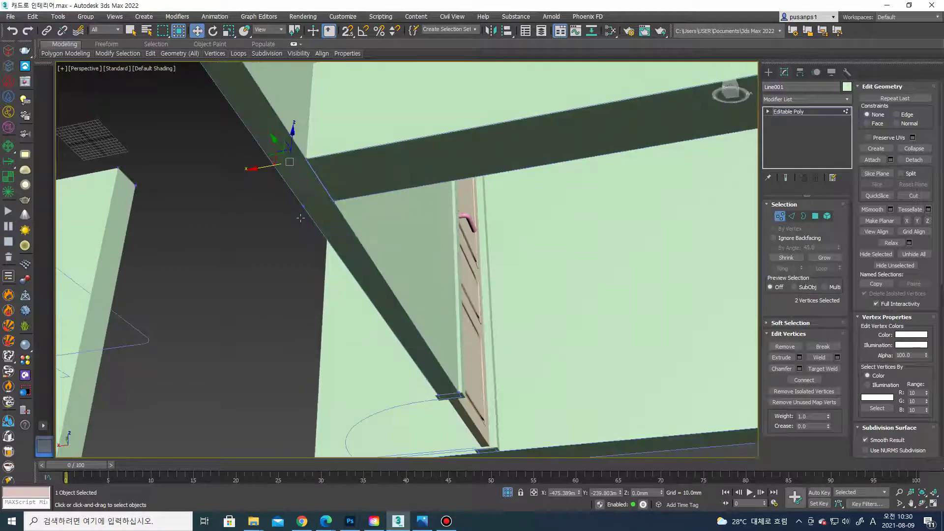
Select the eight bottom polygons of the walls
{"action": "key", "text": "4"}
{"action": "left_click", "coordinate": [308, 209]}
{"action": "left_click", "coordinate": [328, 197], "text": "ctrl"}
{"action": "left_click", "coordinate": [332, 236], "text": "ctrl"}
{"action": "mouse_move", "coordinate": [333, 236]}
{"action": "middle_mouse_down", "text": "alt"}
{"action": "mouse_move", "coordinate": [391, 249]}
{"action": "mouse_move", "coordinate": [440, 186]}
{"action": "middle_mouse_up", "text": "alt"}
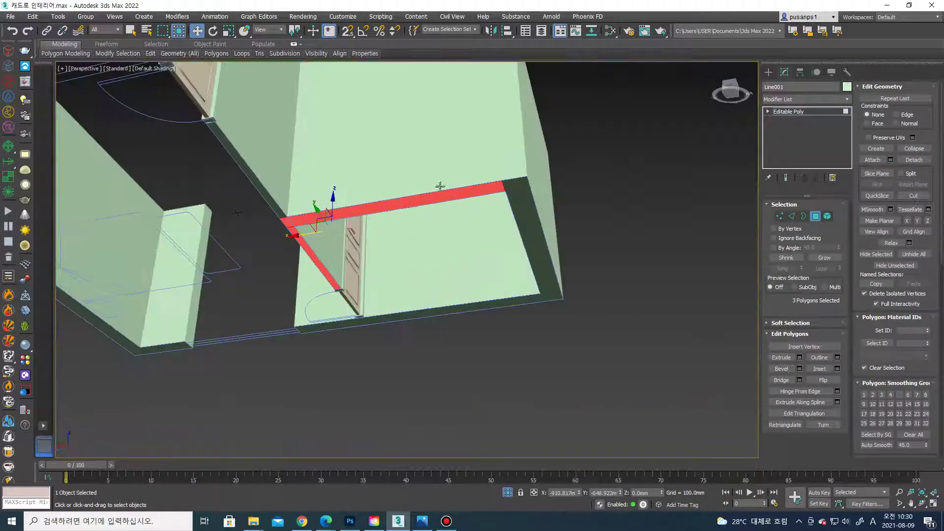
{"action": "left_click", "coordinate": [527, 229], "text": "ctrl"}
{"action": "left_click", "coordinate": [432, 313], "text": "ctrl"}
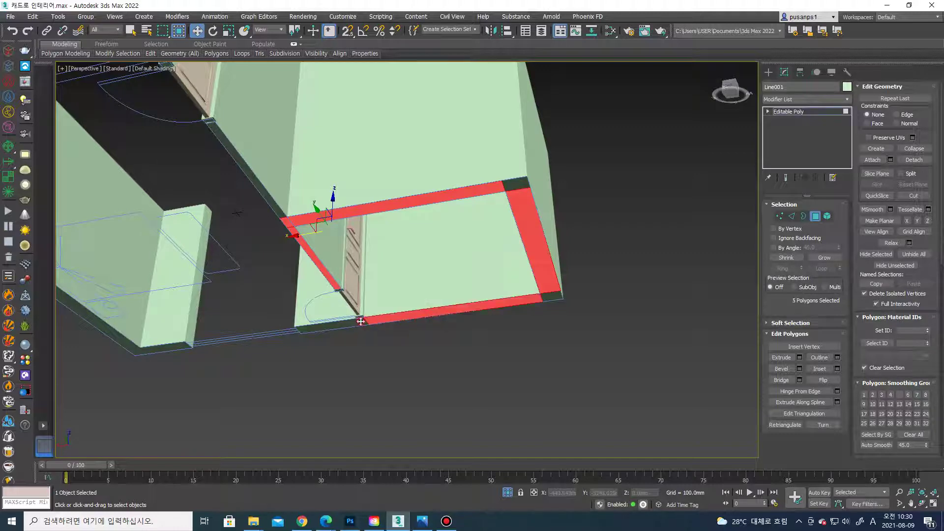
{"action": "left_click", "coordinate": [516, 181], "text": "ctrl"}
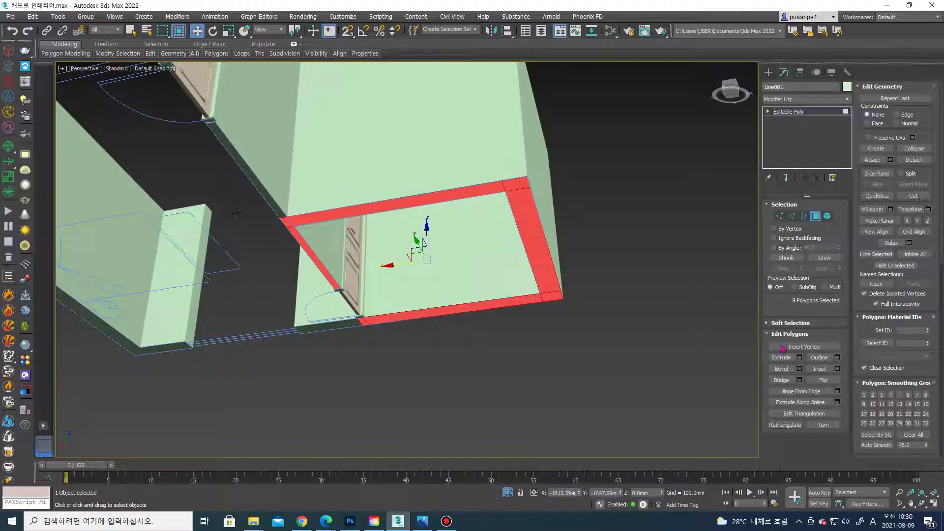
Extrude the selected wall faces 100mm outward, replacing an undone -100 extrusion
{"action": "left_click", "coordinate": [799, 358]}
{"action": "type", "text": "-100"}
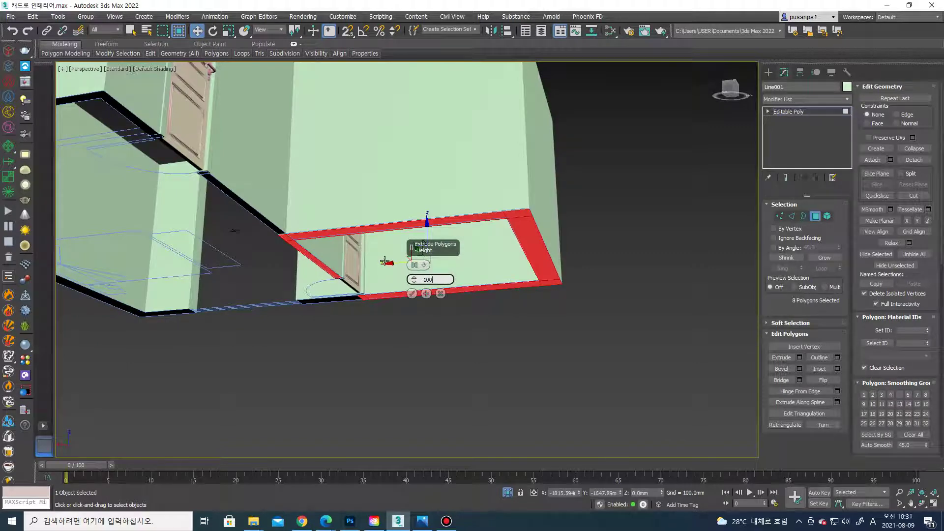
{"action": "left_click", "coordinate": [413, 294]}
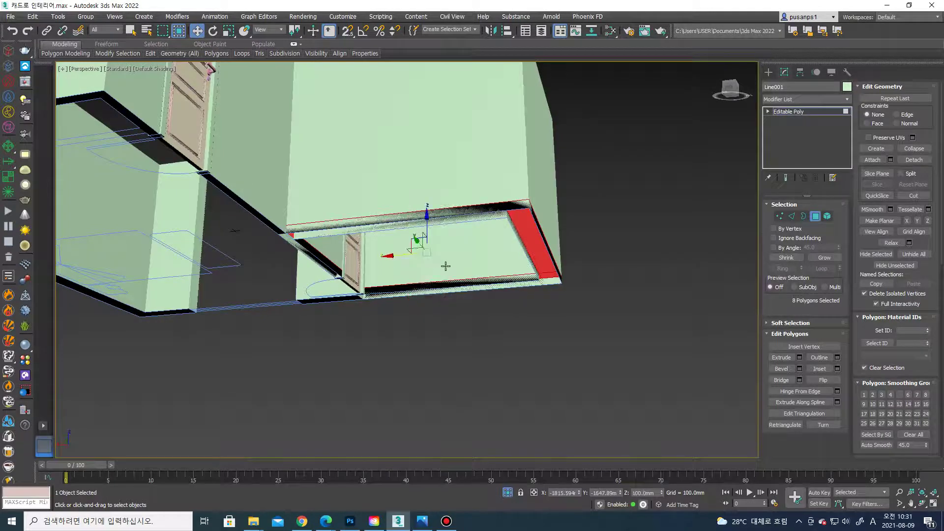
{"action": "key", "text": "ctrl+z"}
{"action": "left_click", "coordinate": [800, 358]}
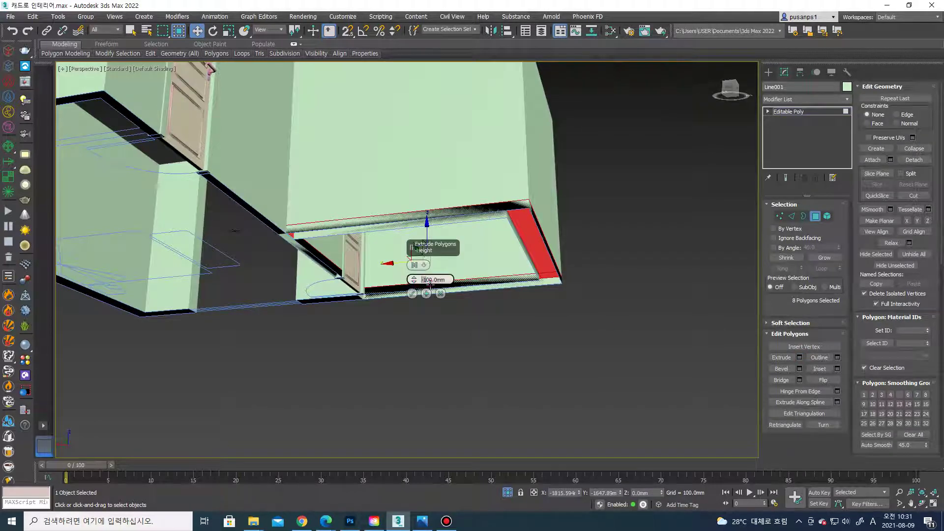
{"action": "key", "text": "BackSpace"}
{"action": "left_click", "coordinate": [412, 293]}
{"action": "mouse_move", "coordinate": [414, 299]}
{"action": "middle_mouse_down", "text": "alt"}
{"action": "mouse_move", "coordinate": [546, 361]}
{"action": "mouse_move", "coordinate": [443, 344]}
{"action": "mouse_move", "coordinate": [374, 295]}
{"action": "mouse_move", "coordinate": [344, 221]}
{"action": "mouse_move", "coordinate": [552, 272]}
{"action": "middle_mouse_up", "text": "alt"}
{"action": "scroll", "coordinate": [402, 354], "scroll_direction": "up", "scroll_amount": 3}
Select the wall's bottom polygon strip beside the door
{"action": "scroll", "coordinate": [344, 221], "scroll_direction": "up", "scroll_amount": 4}
{"action": "left_click", "coordinate": [331, 209]}
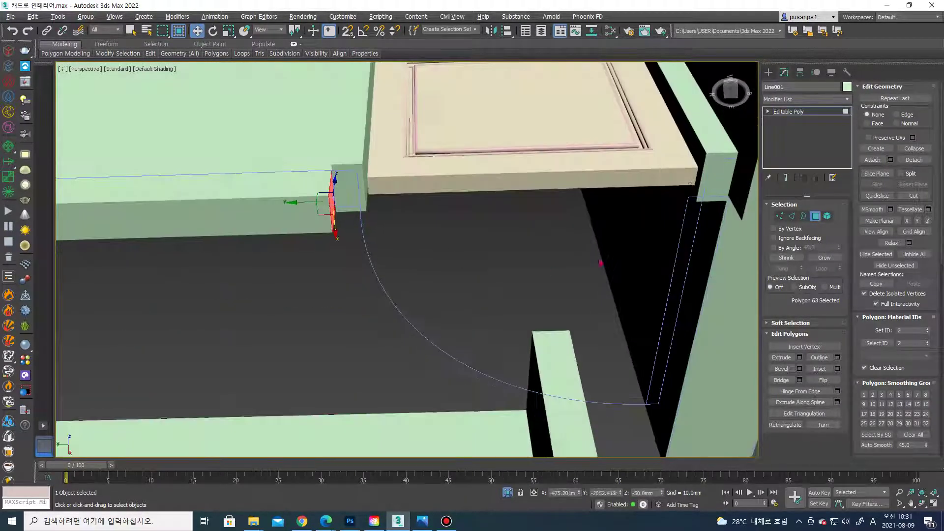
{"action": "left_click", "coordinate": [695, 182]}
{"action": "middle_click_drag", "start_coordinate": [695, 182], "coordinate": [682, 306], "text": "alt"}
{"action": "left_click", "coordinate": [682, 305]}
{"action": "left_click", "coordinate": [624, 80]}
{"action": "mouse_move", "coordinate": [624, 80]}
{"action": "middle_mouse_down", "text": "alt"}
{"action": "mouse_move", "coordinate": [726, 332]}
{"action": "mouse_move", "coordinate": [690, 361]}
{"action": "mouse_move", "coordinate": [693, 304]}
{"action": "middle_mouse_up", "text": "alt"}
{"action": "left_click", "coordinate": [693, 305]}
{"action": "left_click", "coordinate": [695, 267]}
{"action": "left_click", "coordinate": [694, 289], "text": "shift"}
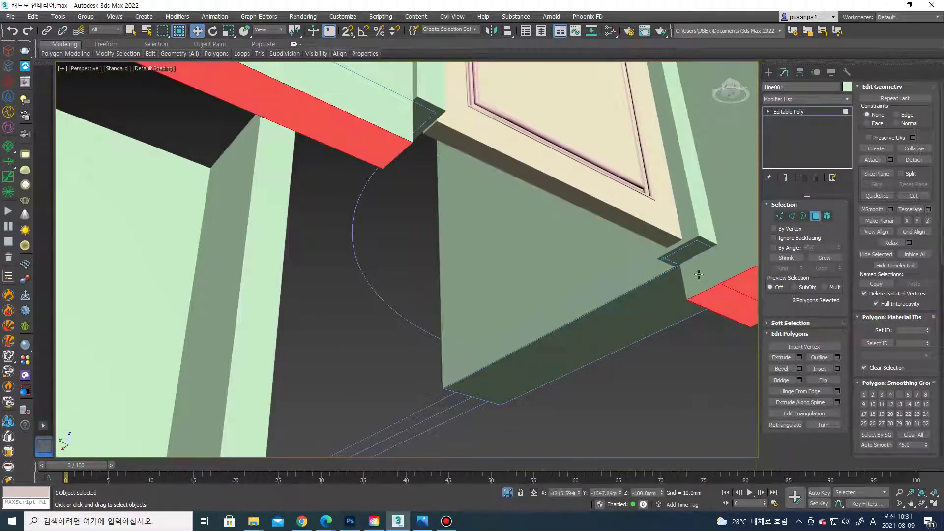
Extrude the selected bottom strip 100mm
{"action": "middle_click_drag", "start_coordinate": [687, 265], "coordinate": [669, 247], "text": "alt"}
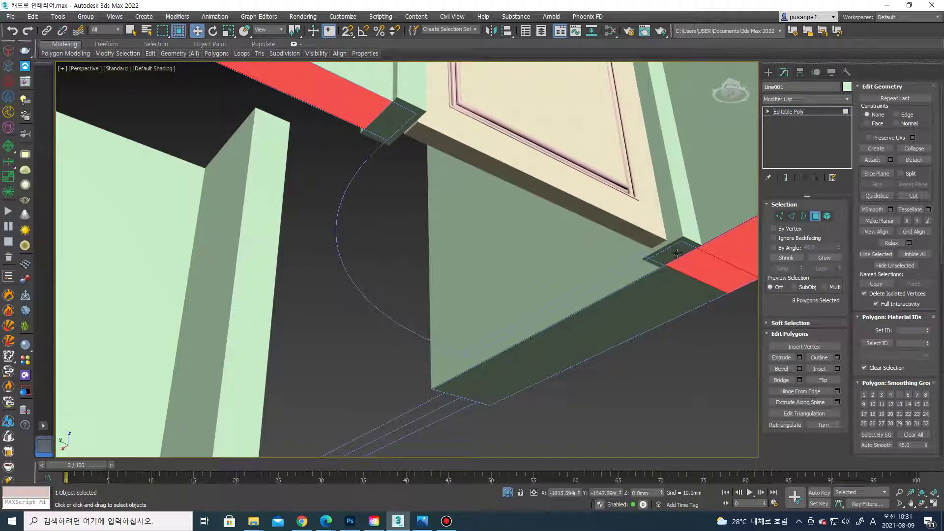
{"action": "scroll", "coordinate": [677, 253], "scroll_direction": "down", "scroll_amount": 4}
{"action": "scroll", "coordinate": [690, 242], "scroll_direction": "down", "scroll_amount": 1}
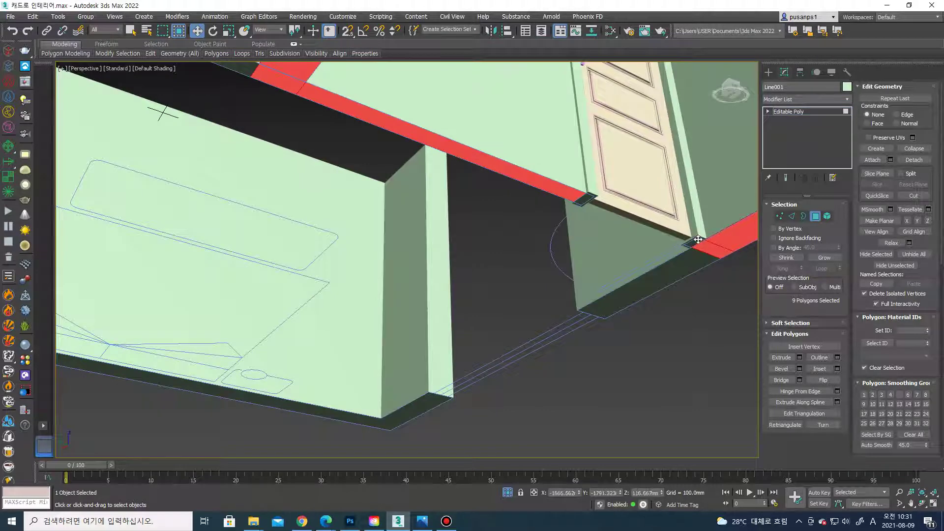
{"action": "left_click", "coordinate": [799, 357]}
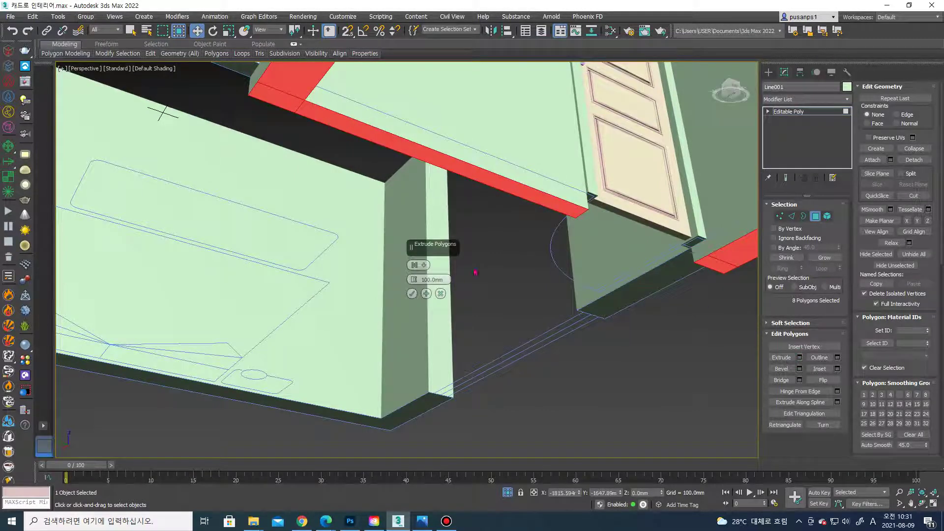
{"action": "left_click", "coordinate": [412, 293]}
Bridge the two doorway end polygons to close the gap across the doorway
{"action": "middle_click_drag", "start_coordinate": [147, 113], "coordinate": [157, 236], "text": "alt"}
{"action": "left_click", "coordinate": [640, 270]}
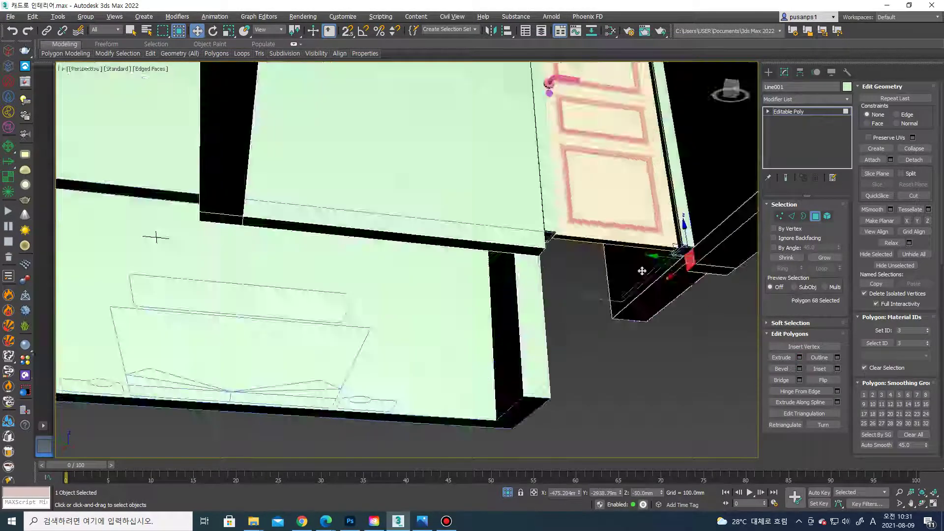
{"action": "key", "text": "F4"}
{"action": "left_click_drag", "start_coordinate": [545, 275], "coordinate": [556, 284]}
{"action": "left_click", "coordinate": [781, 380]}
{"action": "mouse_move", "coordinate": [674, 333]}
{"action": "middle_mouse_down", "text": "alt"}
{"action": "mouse_move", "coordinate": [637, 327]}
{"action": "mouse_move", "coordinate": [678, 295]}
{"action": "mouse_move", "coordinate": [678, 266]}
{"action": "middle_mouse_up", "text": "alt"}
{"action": "scroll", "coordinate": [637, 327], "scroll_direction": "down", "scroll_amount": 5}
{"action": "left_click", "coordinate": [768, 72]}
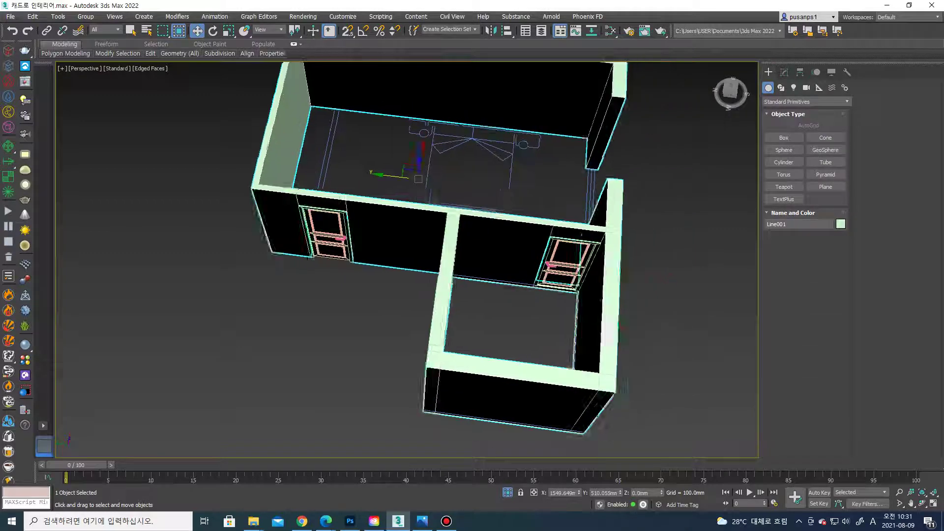
Draw a plane over the small room in the Top view of the four-view layout
{"action": "left_click", "coordinate": [822, 189]}
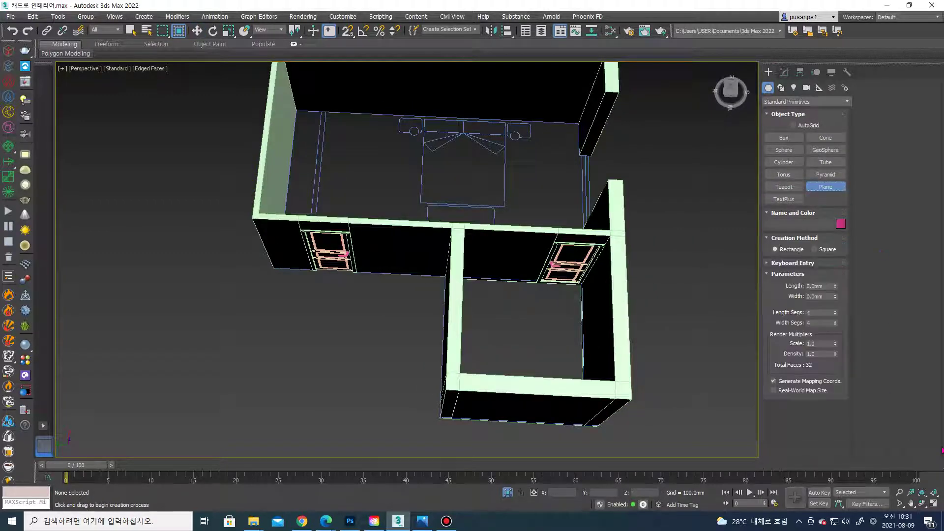
{"action": "left_click", "coordinate": [933, 504]}
{"action": "scroll", "coordinate": [159, 160], "scroll_direction": "down", "scroll_amount": 2}
{"action": "scroll", "coordinate": [159, 161], "scroll_direction": "down", "scroll_amount": 3}
{"action": "scroll", "coordinate": [159, 160], "scroll_direction": "down", "scroll_amount": 1}
{"action": "middle_click_drag", "start_coordinate": [159, 160], "coordinate": [195, 149]}
{"action": "scroll", "coordinate": [204, 114], "scroll_direction": "up", "scroll_amount": 2}
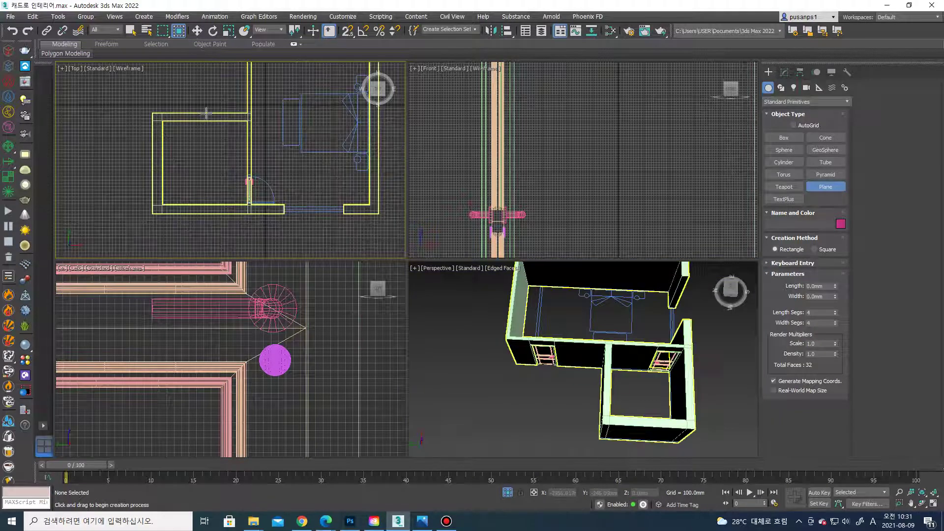
{"action": "left_click_drag", "start_coordinate": [152, 112], "coordinate": [251, 213]}
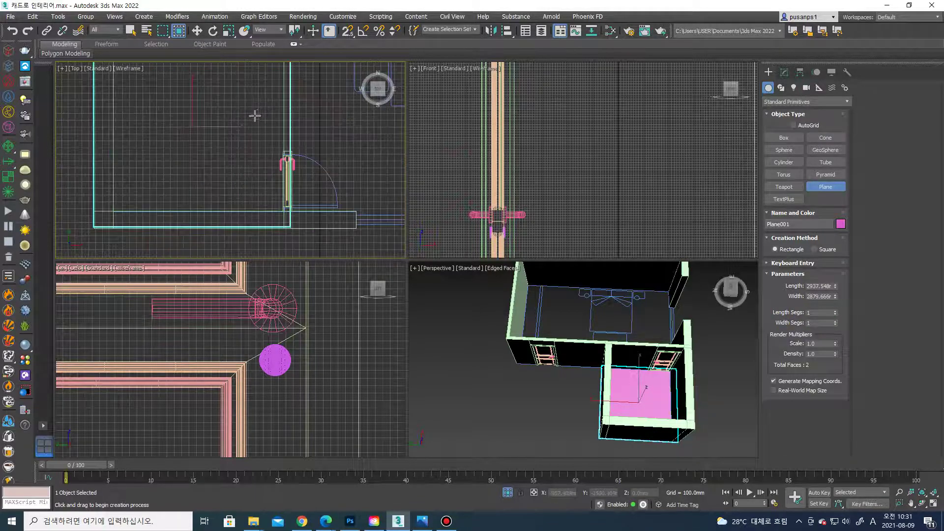
Convert the plane to Editable Poly and turn on Snaps
{"action": "middle_click_drag", "start_coordinate": [226, 162], "coordinate": [273, 153]}
{"action": "key", "text": "w"}
{"action": "right_click", "coordinate": [248, 239]}
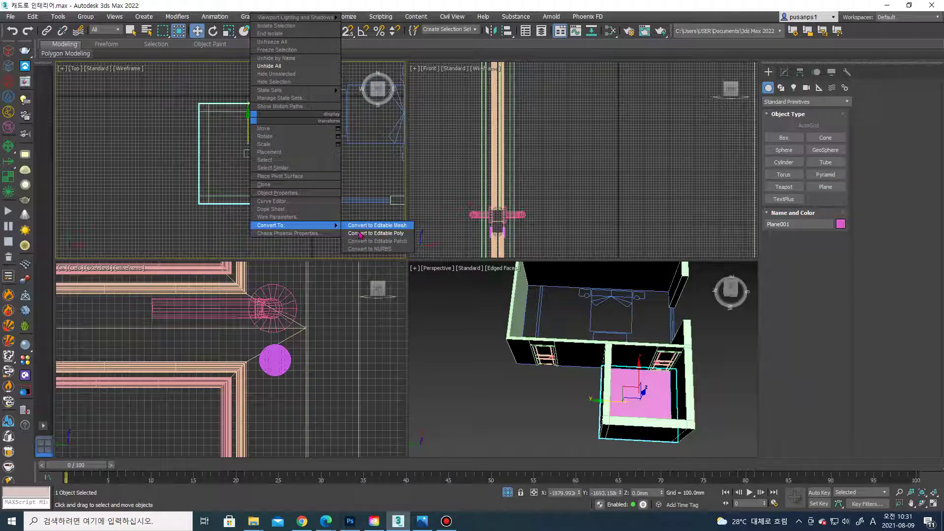
{"action": "left_click", "coordinate": [378, 229]}
{"action": "key", "text": "s"}
Snap the plane's first corner vertices onto the wall corners
{"action": "scroll", "coordinate": [236, 128], "scroll_direction": "up", "scroll_amount": 5}
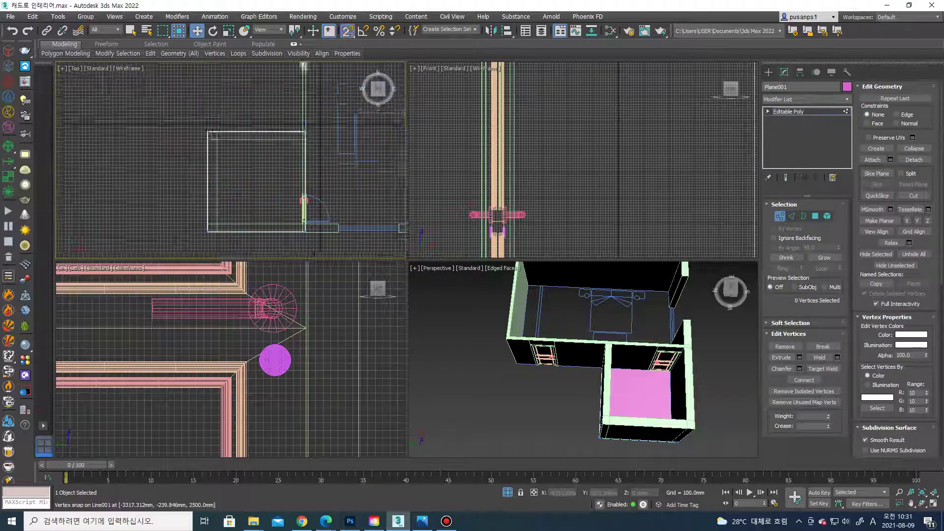
{"action": "left_click", "coordinate": [245, 117]}
{"action": "left_click_drag", "start_coordinate": [230, 150], "coordinate": [227, 170]}
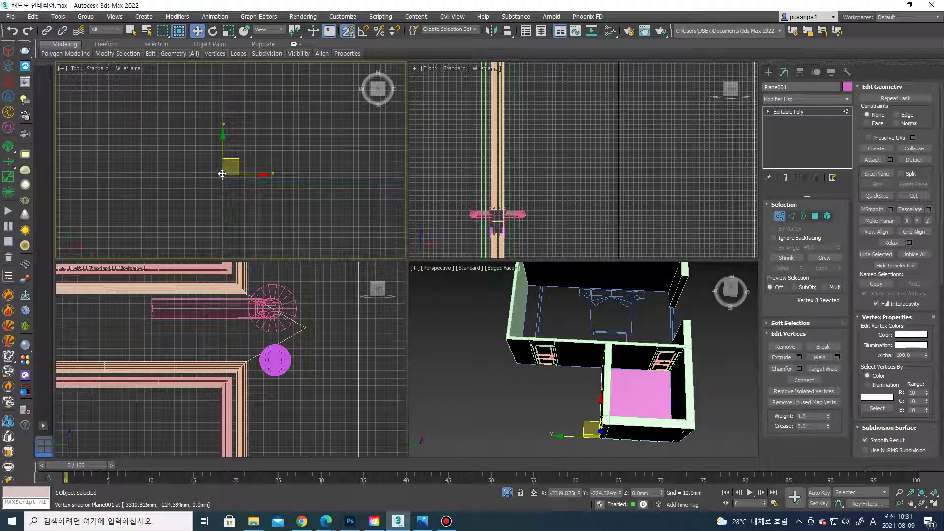
{"action": "mouse_move", "coordinate": [309, 162]}
{"action": "middle_mouse_down"}
{"action": "mouse_move", "coordinate": [349, 194]}
{"action": "mouse_move", "coordinate": [201, 195]}
{"action": "middle_mouse_up"}
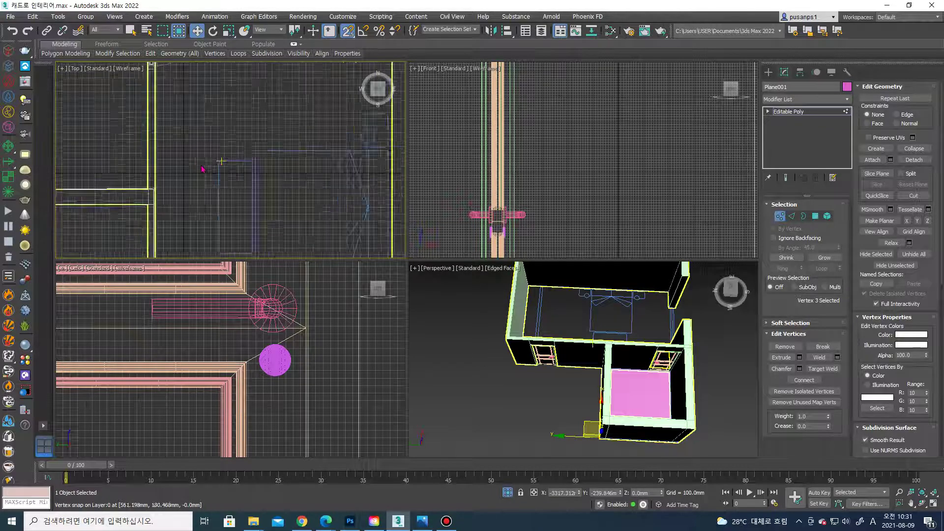
{"action": "left_click", "coordinate": [201, 195], "text": "ctrl"}
{"action": "scroll", "coordinate": [220, 127], "scroll_direction": "down", "scroll_amount": 2}
{"action": "scroll", "coordinate": [220, 128], "scroll_direction": "down", "scroll_amount": 2}
{"action": "scroll", "coordinate": [220, 128], "scroll_direction": "up", "scroll_amount": 2}
Snap the remaining corner vertices, including the one near the door, onto the walls
{"action": "left_click", "coordinate": [225, 123]}
{"action": "key", "text": "z"}
{"action": "scroll", "coordinate": [233, 163], "scroll_direction": "down", "scroll_amount": 2}
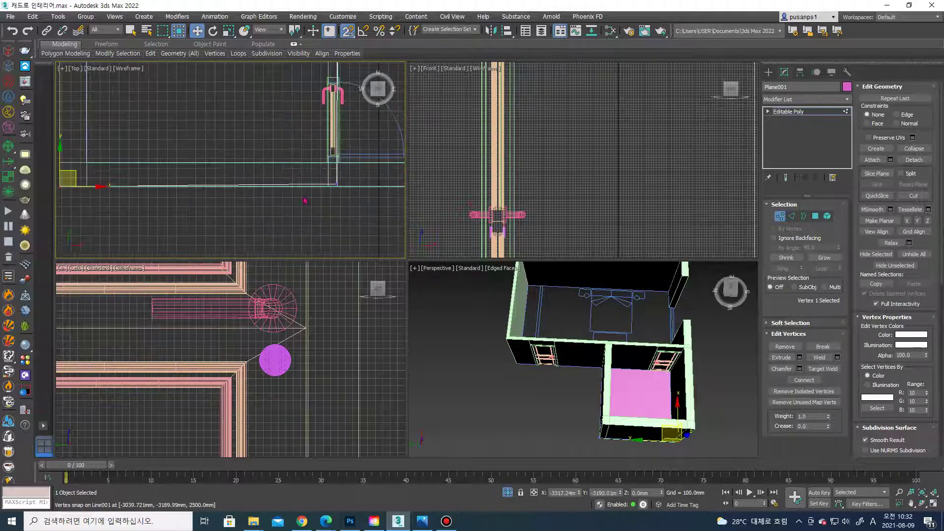
{"action": "left_click", "coordinate": [308, 184], "text": "ctrl"}
{"action": "scroll", "coordinate": [308, 185], "scroll_direction": "up", "scroll_amount": 2}
{"action": "scroll", "coordinate": [308, 184], "scroll_direction": "down", "scroll_amount": 2}
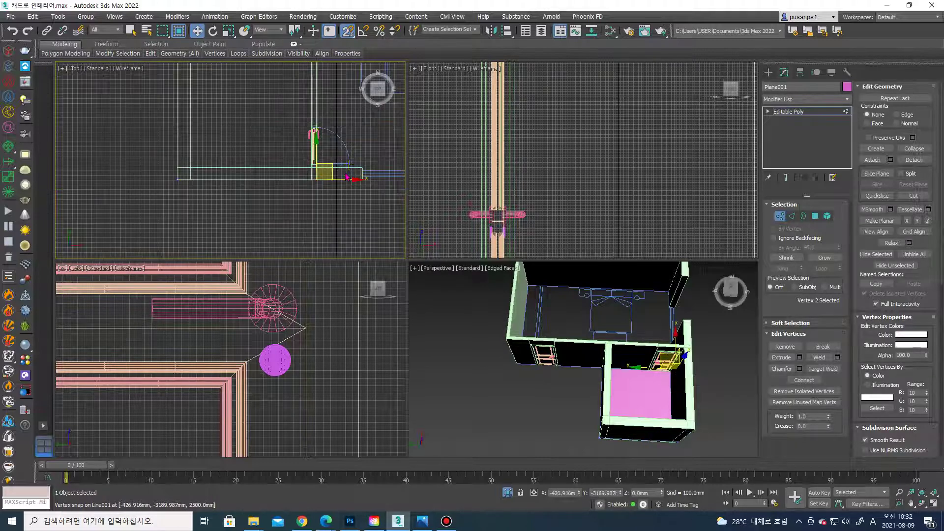
{"action": "left_click", "coordinate": [767, 72]}
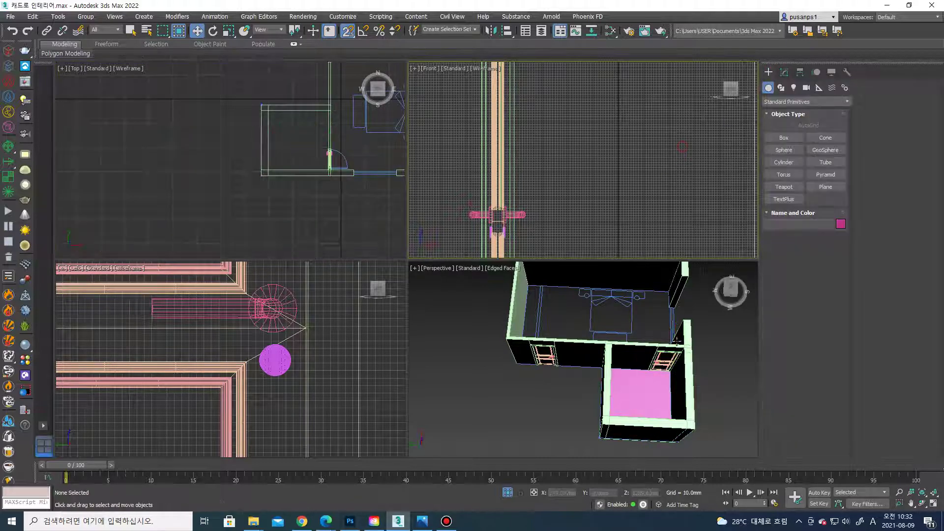
Set Plane001's Z coordinate to -100mm, then clear the selection
{"action": "mouse_move", "coordinate": [589, 364]}
{"action": "middle_mouse_down", "text": "alt"}
{"action": "mouse_move", "coordinate": [668, 232]}
{"action": "mouse_move", "coordinate": [491, 319]}
{"action": "middle_mouse_up", "text": "alt"}
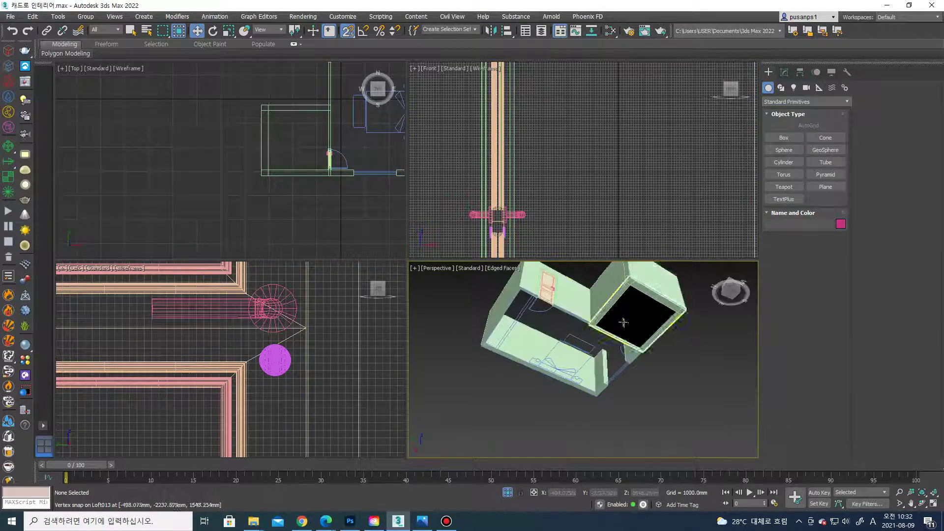
{"action": "scroll", "coordinate": [451, 350], "scroll_direction": "up", "scroll_amount": 5}
{"action": "scroll", "coordinate": [451, 350], "scroll_direction": "up", "scroll_amount": 1}
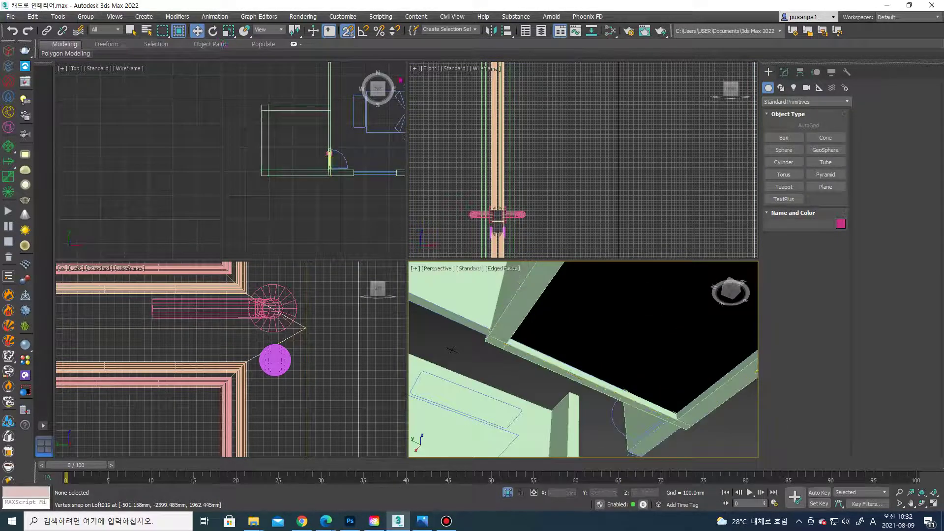
{"action": "left_click", "coordinate": [620, 288]}
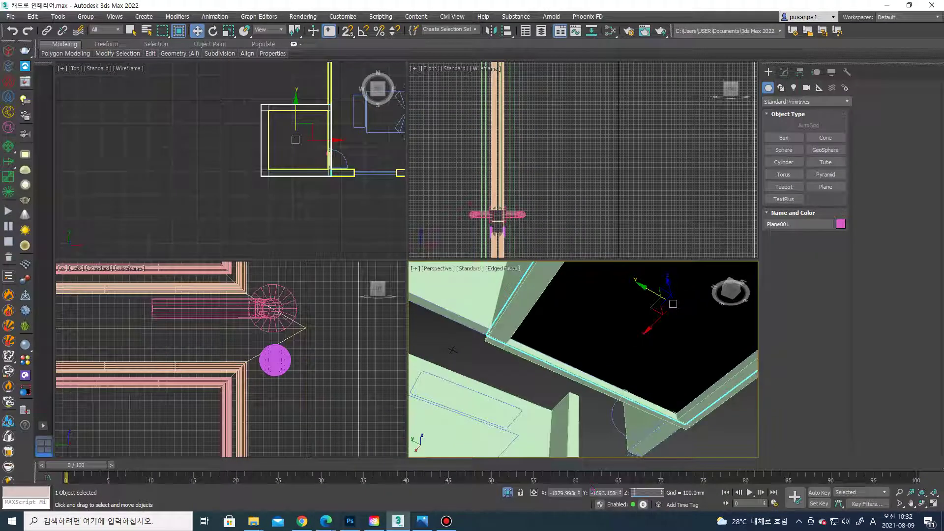
{"action": "left_click", "coordinate": [646, 491]}
{"action": "type", "text": "100"}
{"action": "key", "text": "Return"}
{"action": "mouse_move", "coordinate": [641, 366]}
{"action": "middle_mouse_down", "text": "alt"}
{"action": "mouse_move", "coordinate": [619, 350]}
{"action": "mouse_move", "coordinate": [575, 396]}
{"action": "mouse_move", "coordinate": [701, 393]}
{"action": "middle_mouse_up", "text": "alt"}
{"action": "scroll", "coordinate": [649, 407], "scroll_direction": "down", "scroll_amount": 3}
{"action": "key", "text": "ctrl+d"}
{"action": "middle_click_drag", "start_coordinate": [613, 376], "coordinate": [598, 362], "text": "alt"}
{"action": "scroll", "coordinate": [604, 364], "scroll_direction": "up", "scroll_amount": 3}
Draw Plane002 across the bedroom in Top view and convert it to Editable Poly
{"action": "left_click", "coordinate": [825, 187]}
{"action": "middle_click_drag", "start_coordinate": [346, 74], "coordinate": [192, 120]}
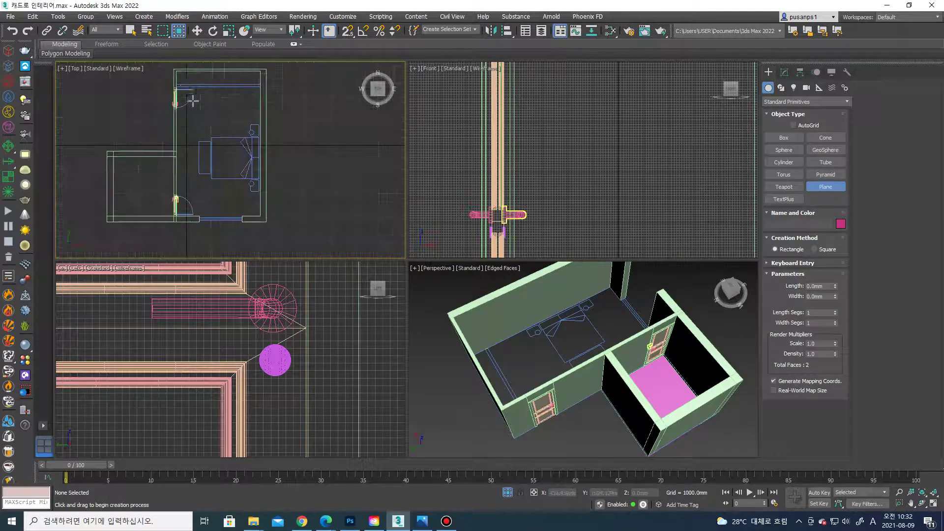
{"action": "left_click_drag", "start_coordinate": [173, 69], "coordinate": [266, 223]}
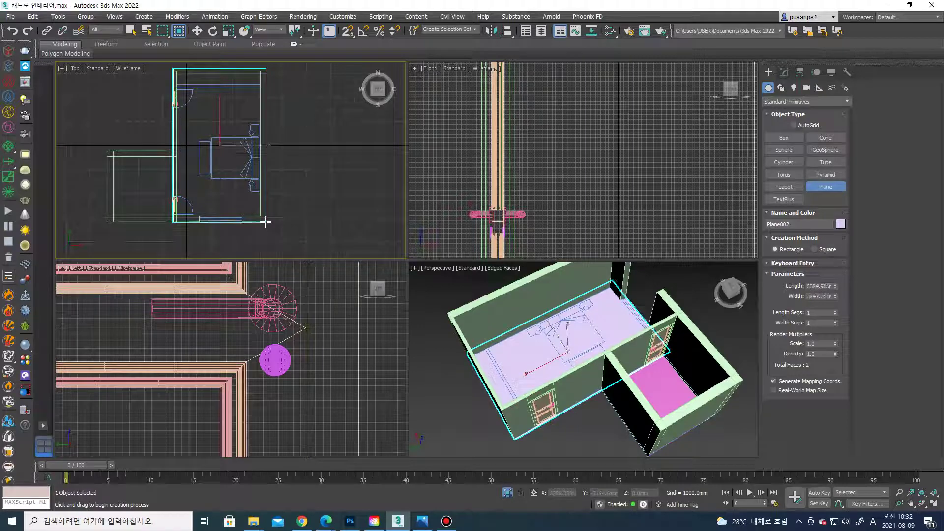
{"action": "middle_click_drag", "start_coordinate": [256, 179], "coordinate": [259, 189]}
{"action": "right_click", "coordinate": [323, 138]}
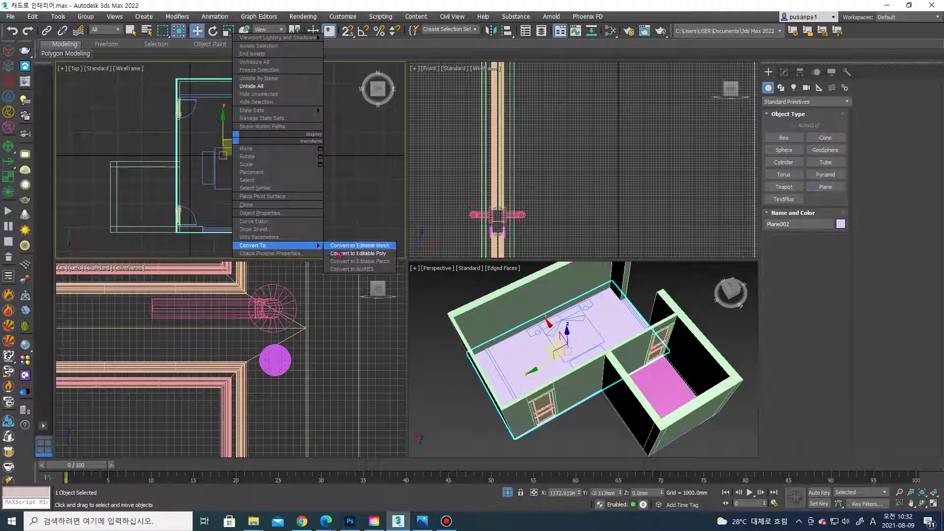
{"action": "left_click", "coordinate": [342, 254]}
{"action": "scroll", "coordinate": [197, 127], "scroll_direction": "up", "scroll_amount": 4}
{"action": "key", "text": "1"}
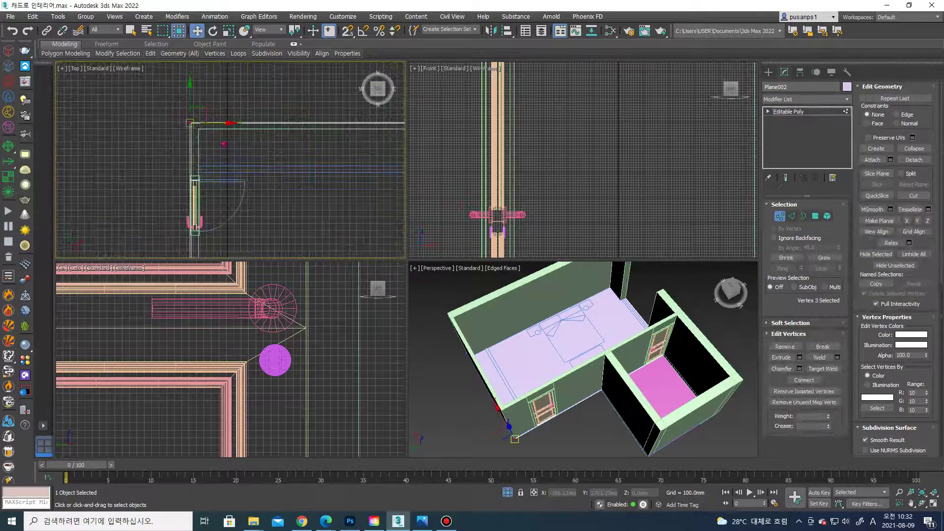
Snap the bedroom plane's first and far corner vertices onto the walls
{"action": "left_click", "coordinate": [190, 123]}
{"action": "scroll", "coordinate": [189, 122], "scroll_direction": "up", "scroll_amount": 3}
{"action": "left_click_drag", "start_coordinate": [226, 164], "coordinate": [233, 156]}
{"action": "mouse_move", "coordinate": [233, 157]}
{"action": "middle_mouse_down"}
{"action": "mouse_move", "coordinate": [193, 171]}
{"action": "mouse_move", "coordinate": [306, 178]}
{"action": "mouse_move", "coordinate": [321, 201]}
{"action": "middle_mouse_up"}
{"action": "scroll", "coordinate": [306, 178], "scroll_direction": "up", "scroll_amount": 2}
{"action": "left_click", "coordinate": [309, 178]}
{"action": "left_click_drag", "start_coordinate": [321, 201], "coordinate": [325, 201]}
{"action": "scroll", "coordinate": [295, 211], "scroll_direction": "down", "scroll_amount": 2}
{"action": "scroll", "coordinate": [292, 217], "scroll_direction": "down", "scroll_amount": 2}
{"action": "scroll", "coordinate": [290, 221], "scroll_direction": "down", "scroll_amount": 1}
Snap the vertex at the door's wall corner and finish editing the plane
{"action": "left_click", "coordinate": [271, 199]}
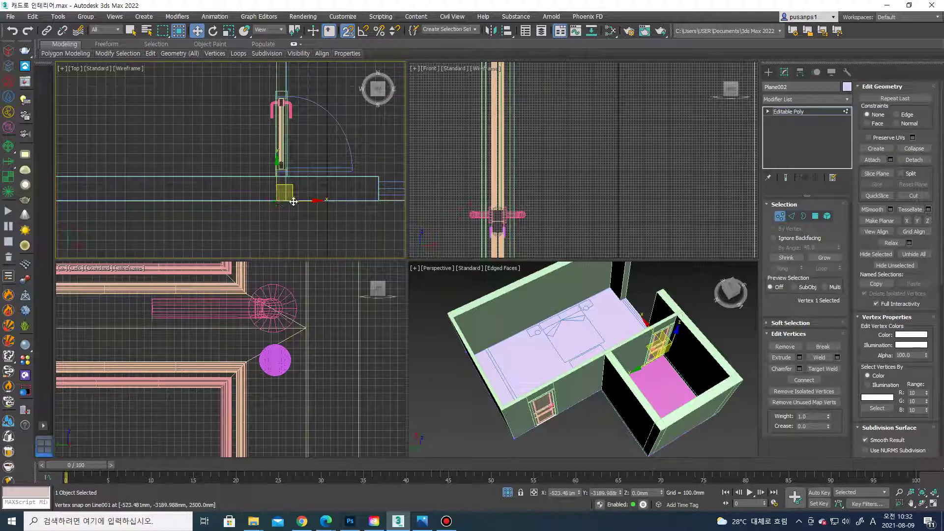
{"action": "middle_click_drag", "start_coordinate": [275, 202], "coordinate": [138, 214]}
{"action": "left_click_drag", "start_coordinate": [320, 216], "coordinate": [323, 211]}
{"action": "middle_click_drag", "start_coordinate": [608, 284], "coordinate": [577, 421], "text": "alt"}
{"action": "left_click", "coordinate": [590, 344]}
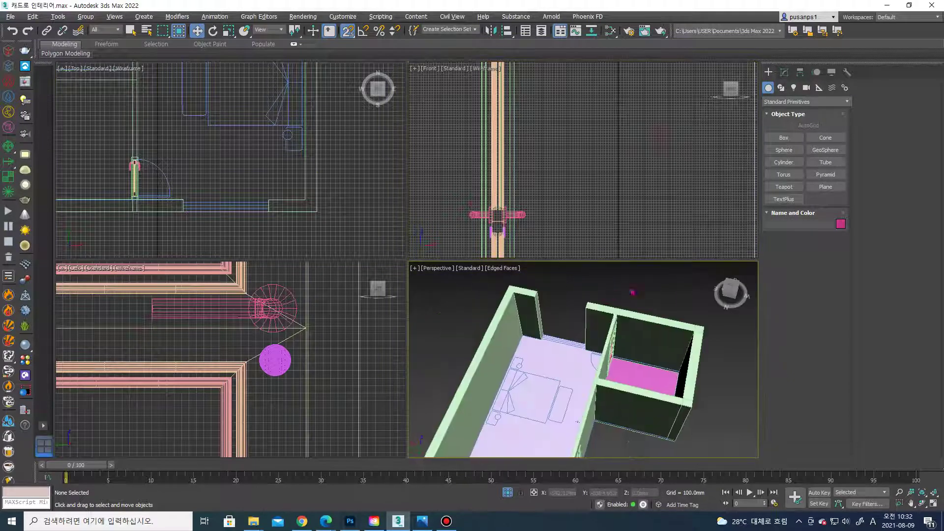
Select the wall object Line001 for vertex editing
{"action": "scroll", "coordinate": [577, 421], "scroll_direction": "up", "scroll_amount": 3}
{"action": "left_click", "coordinate": [698, 207]}
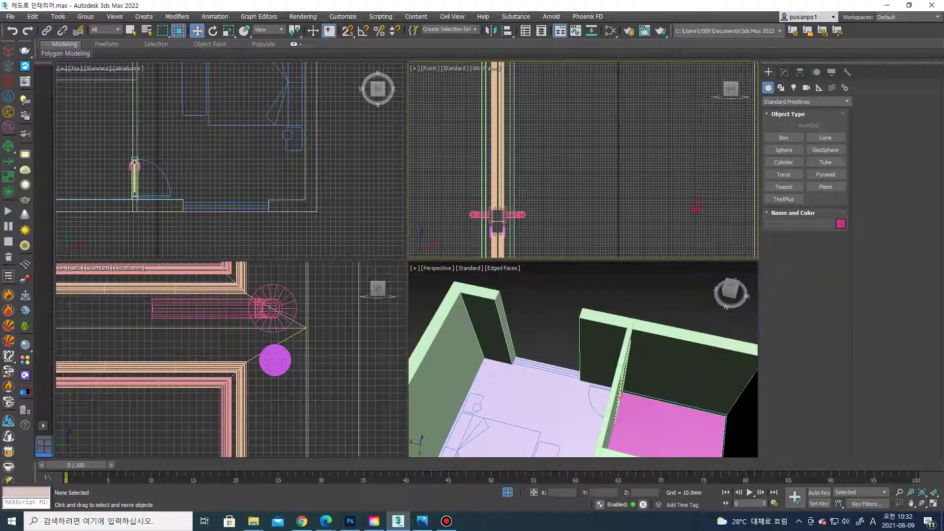
{"action": "left_click", "coordinate": [504, 316]}
{"action": "middle_click_drag", "start_coordinate": [504, 316], "coordinate": [557, 311], "text": "alt"}
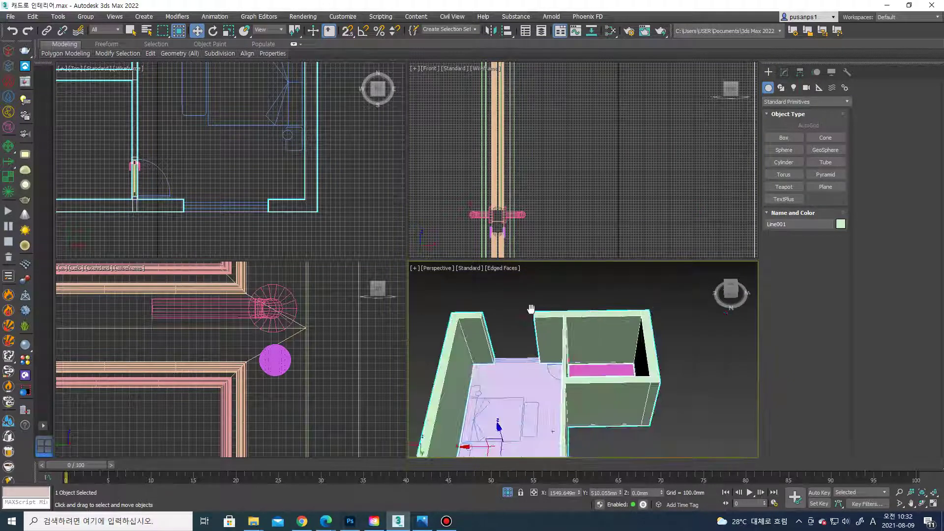
{"action": "left_click", "coordinate": [306, 194]}
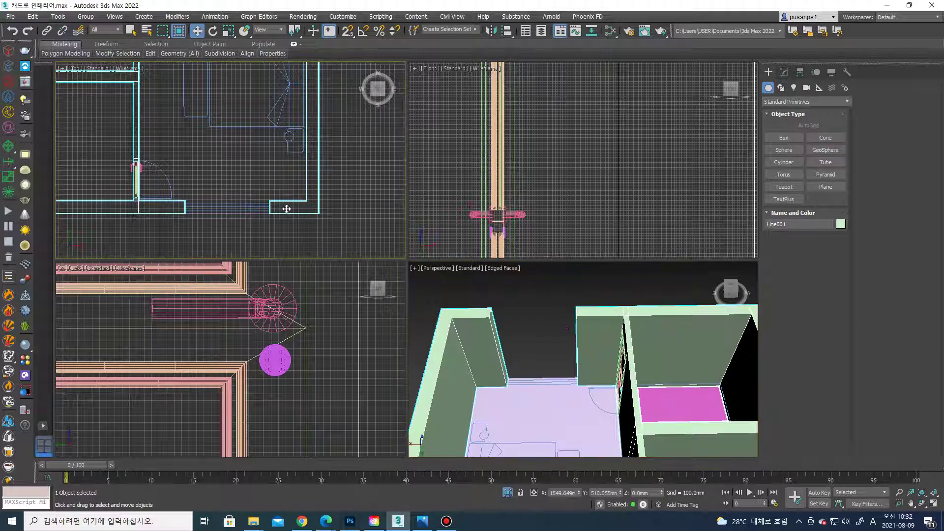
Select the four wall-end vertices to lengthen the wall along X
{"action": "key", "text": "1"}
{"action": "mouse_move", "coordinate": [226, 191]}
{"action": "left_mouse_down"}
{"action": "mouse_move", "coordinate": [178, 216]}
{"action": "mouse_move", "coordinate": [279, 207]}
{"action": "left_mouse_up"}
{"action": "scroll", "coordinate": [205, 209], "scroll_direction": "up", "scroll_amount": 2}
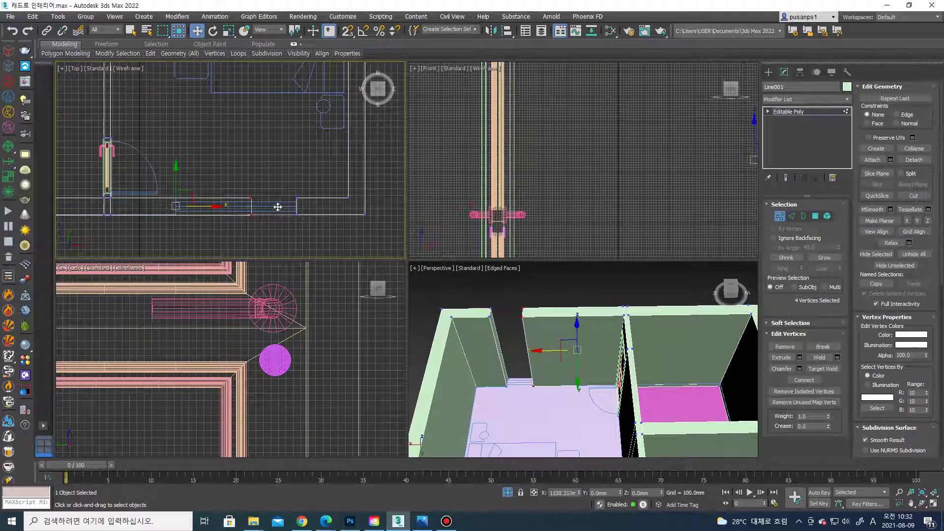
{"action": "mouse_move", "coordinate": [531, 350]}
{"action": "middle_mouse_down", "text": "alt"}
{"action": "mouse_move", "coordinate": [550, 332]}
{"action": "mouse_move", "coordinate": [544, 323]}
{"action": "middle_mouse_up", "text": "alt"}
Connect two selected wall edges to add a new edge crossing the wall
{"action": "key", "text": "2"}
{"action": "left_click", "coordinate": [487, 315]}
{"action": "left_click", "coordinate": [544, 322], "text": "ctrl"}
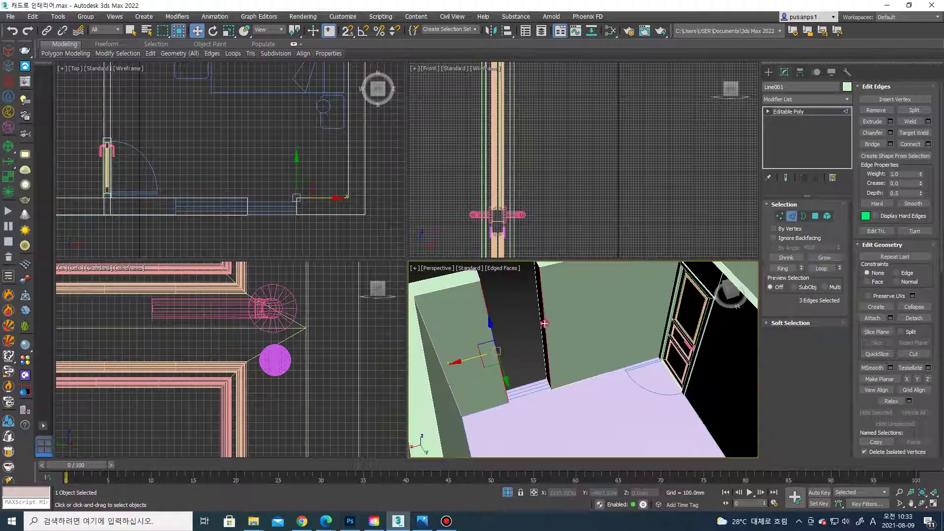
{"action": "left_click", "coordinate": [929, 144]}
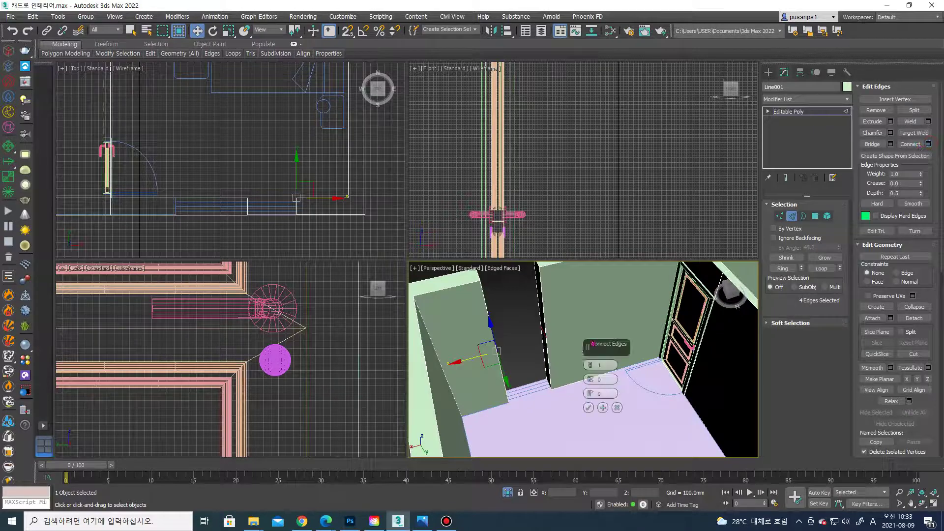
{"action": "left_click", "coordinate": [589, 407]}
{"action": "middle_click_drag", "start_coordinate": [588, 407], "coordinate": [486, 353], "text": "alt"}
{"action": "key", "text": "1"}
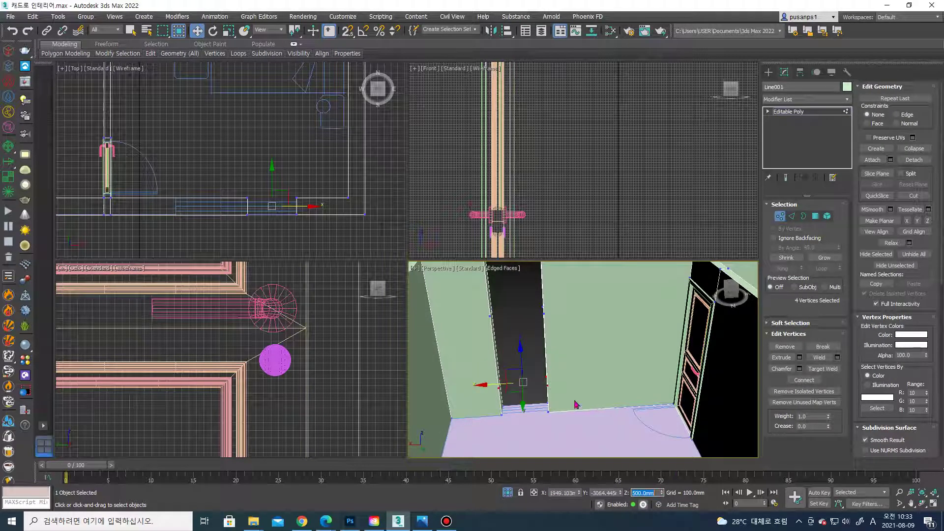
Raise the new edge's vertices up the wall
{"action": "middle_click_drag", "start_coordinate": [580, 407], "coordinate": [487, 321], "text": "alt"}
{"action": "left_click_drag", "start_coordinate": [574, 318], "coordinate": [575, 320]}
{"action": "middle_click_drag", "start_coordinate": [575, 319], "coordinate": [595, 442], "text": "alt"}
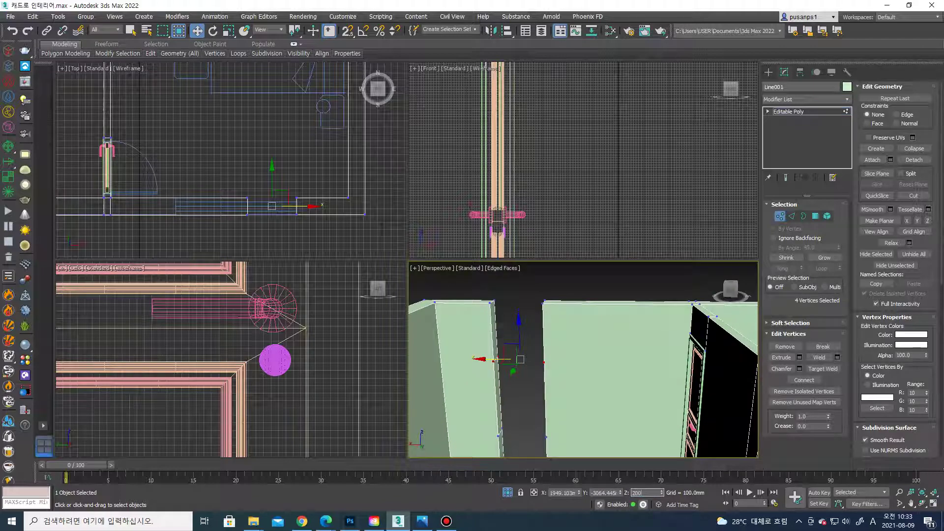
{"action": "middle_click_drag", "start_coordinate": [618, 450], "coordinate": [634, 482], "text": "alt"}
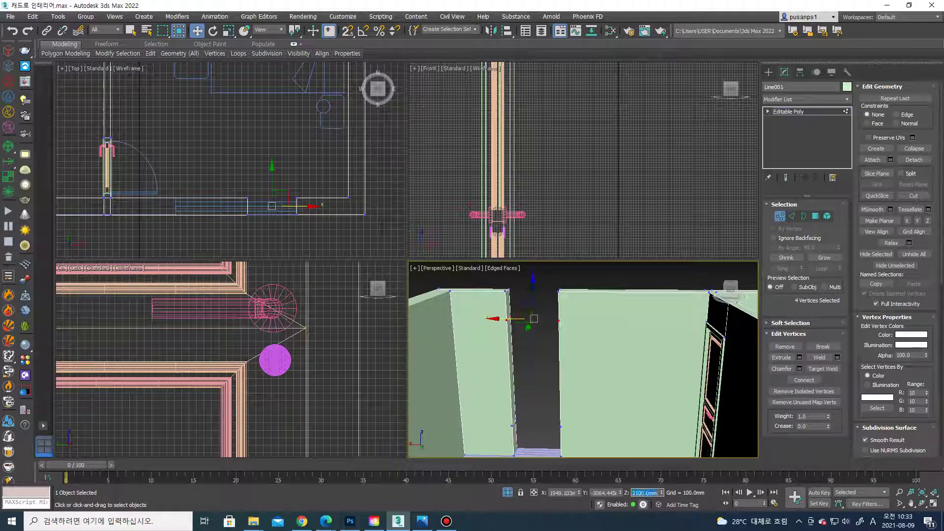
{"action": "middle_click_drag", "start_coordinate": [596, 371], "coordinate": [549, 320], "text": "alt"}
{"action": "scroll", "coordinate": [258, 202], "scroll_direction": "up", "scroll_amount": 5}
With Snaps on, snap the vertical vertex column along X onto a wall vertex
{"action": "left_click_drag", "start_coordinate": [224, 184], "coordinate": [248, 238]}
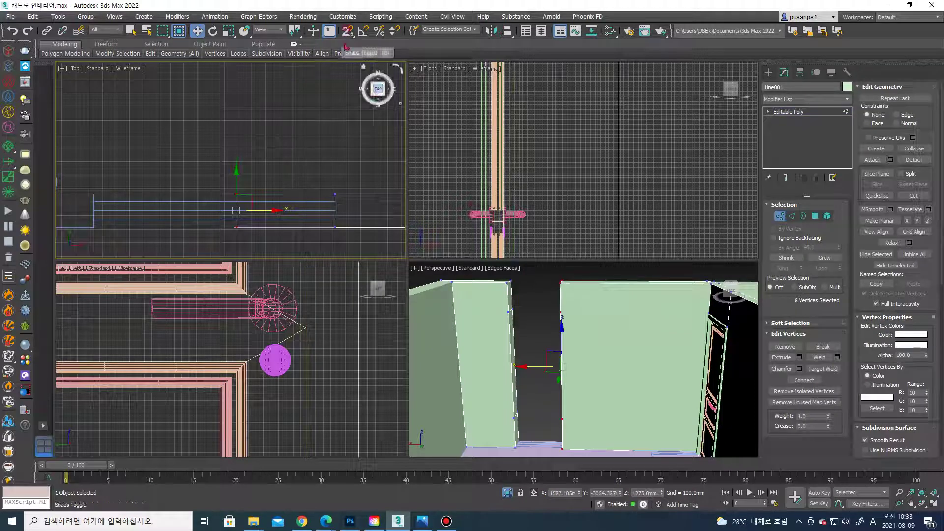
{"action": "key", "text": "s"}
{"action": "left_click_drag", "start_coordinate": [232, 191], "coordinate": [229, 187]}
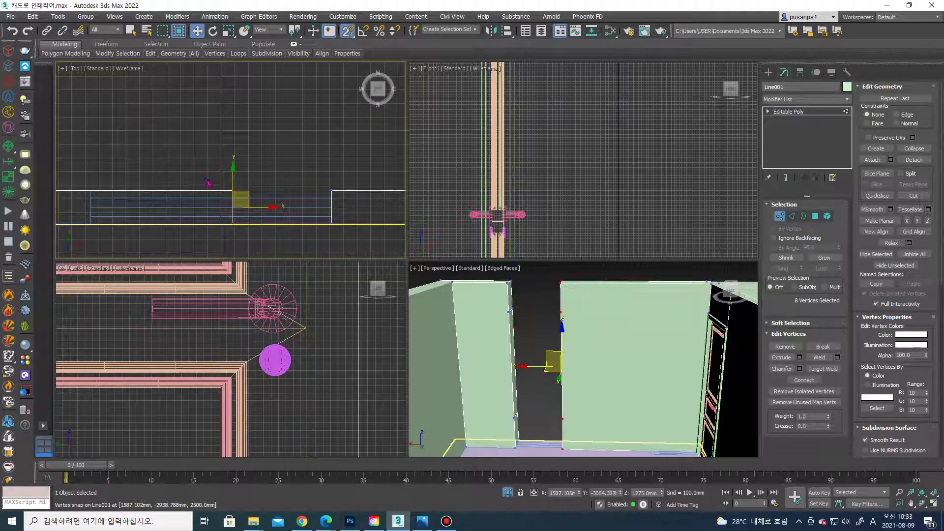
{"action": "left_click_drag", "start_coordinate": [236, 226], "coordinate": [328, 226]}
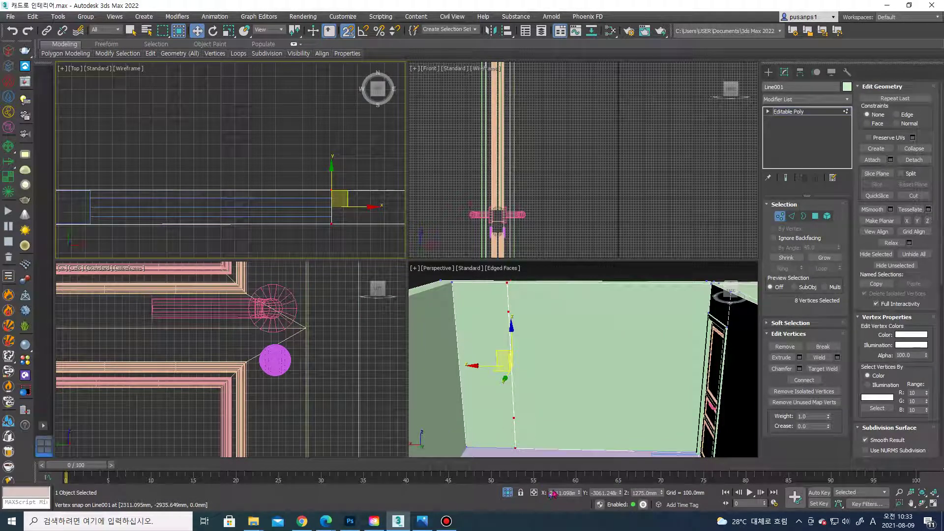
Offset the vertex column by X -500 and -100 mm, placing it at X 1711.098
{"action": "key", "text": "F12"}
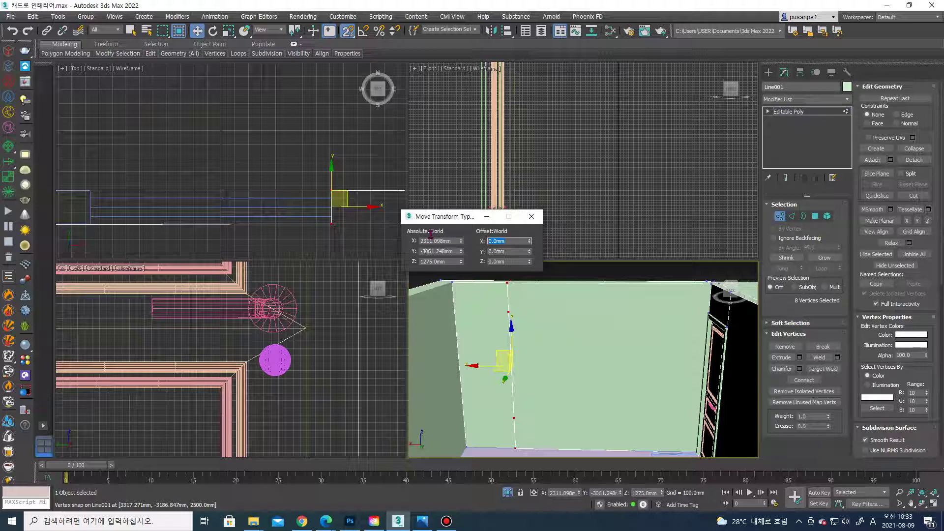
{"action": "key", "text": "Return"}
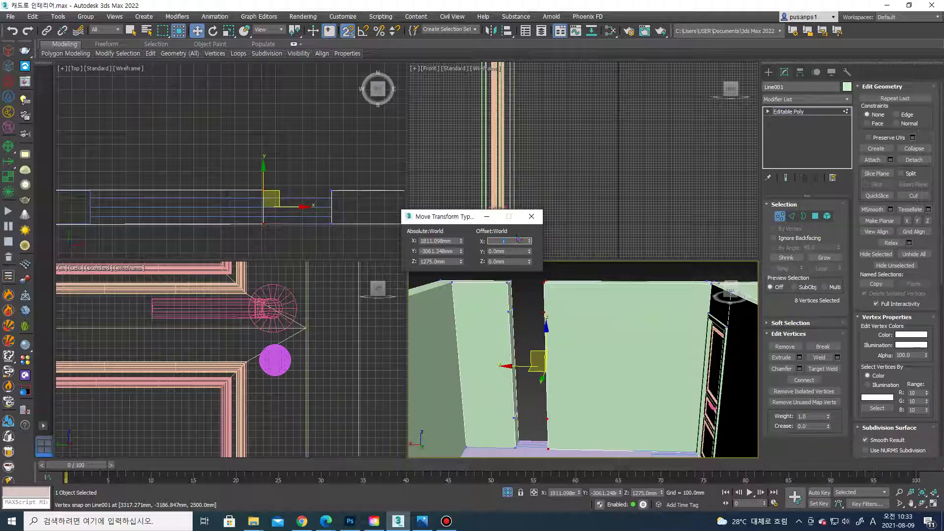
{"action": "type", "text": "-100"}
{"action": "key", "text": "Return"}
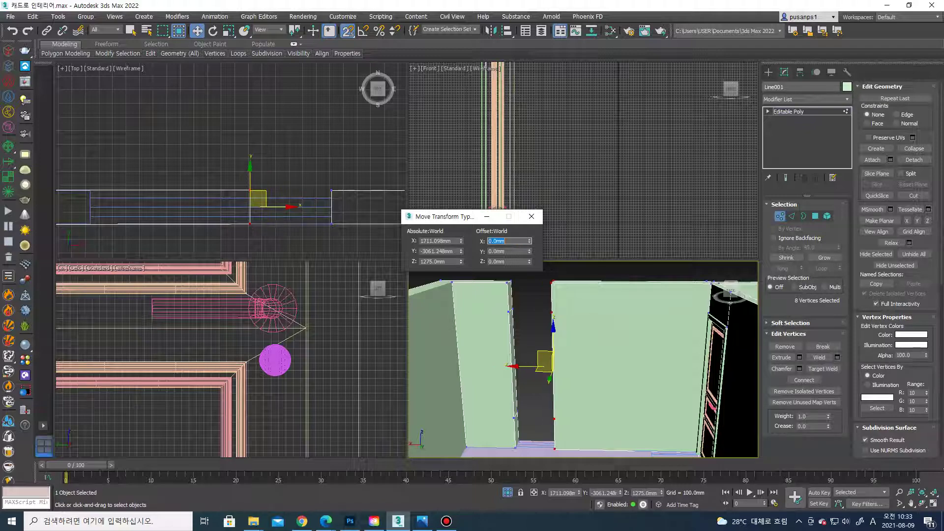
{"action": "scroll", "coordinate": [515, 305], "scroll_direction": "down", "scroll_amount": 5}
{"action": "scroll", "coordinate": [515, 306], "scroll_direction": "up", "scroll_amount": 3}
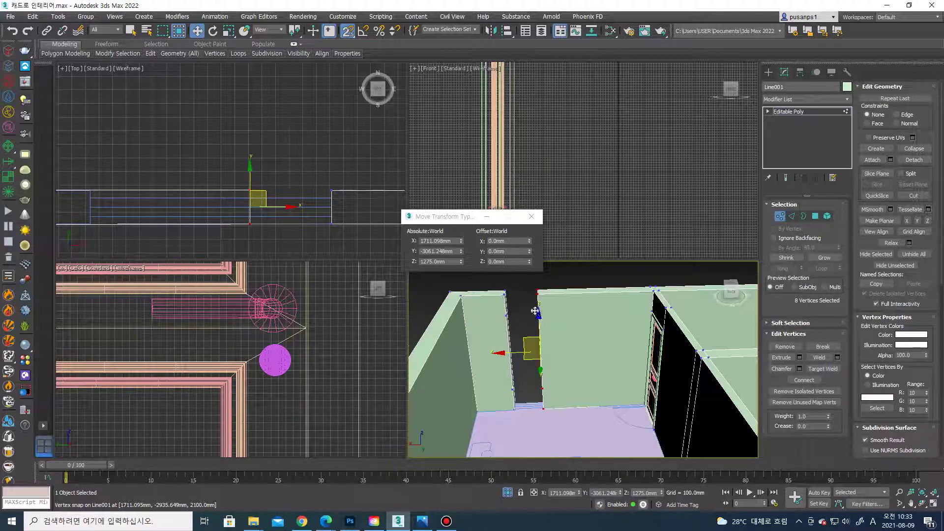
{"action": "scroll", "coordinate": [515, 305], "scroll_direction": "up", "scroll_amount": 2}
Select the wall polygons inside the window outline
{"action": "key", "text": "4"}
{"action": "left_click", "coordinate": [499, 306]}
{"action": "mouse_move", "coordinate": [500, 306]}
{"action": "middle_mouse_down", "text": "alt"}
{"action": "mouse_move", "coordinate": [548, 286]}
{"action": "mouse_move", "coordinate": [537, 379]}
{"action": "middle_mouse_up", "text": "alt"}
{"action": "left_click", "coordinate": [545, 283]}
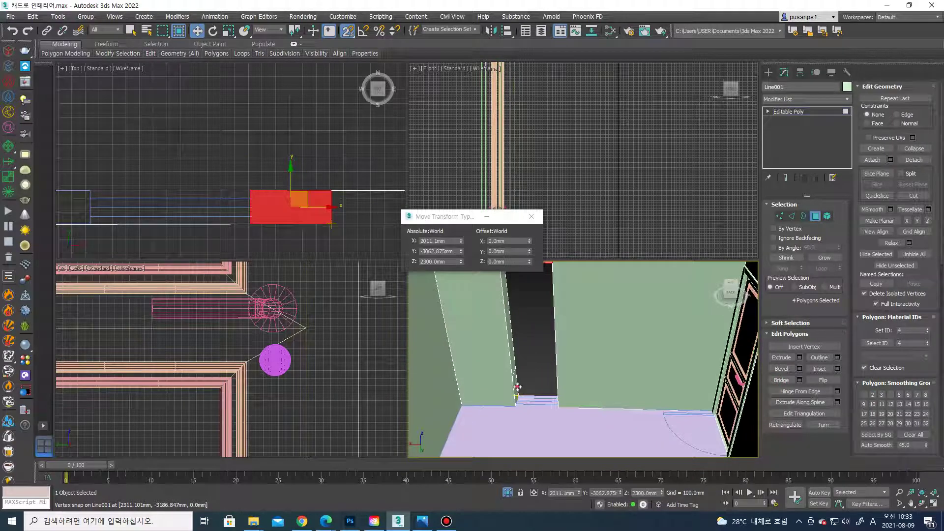
Set the window opening's bottom vertices to a 400 mm sill height
{"action": "left_click_drag", "start_coordinate": [517, 387], "coordinate": [521, 408]}
{"action": "middle_click_drag", "start_coordinate": [521, 408], "coordinate": [615, 259], "text": "alt"}
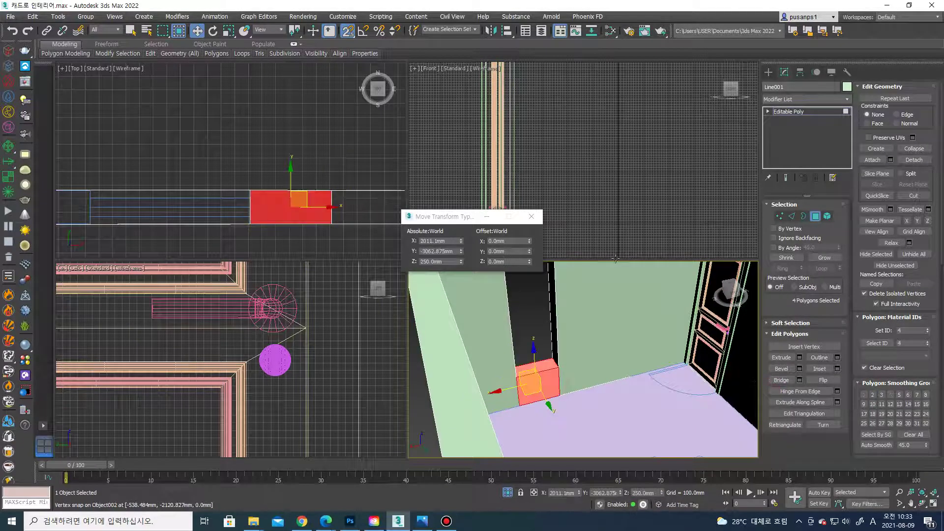
{"action": "left_click", "coordinate": [769, 73]}
{"action": "middle_click_drag", "start_coordinate": [584, 331], "coordinate": [603, 372], "text": "alt"}
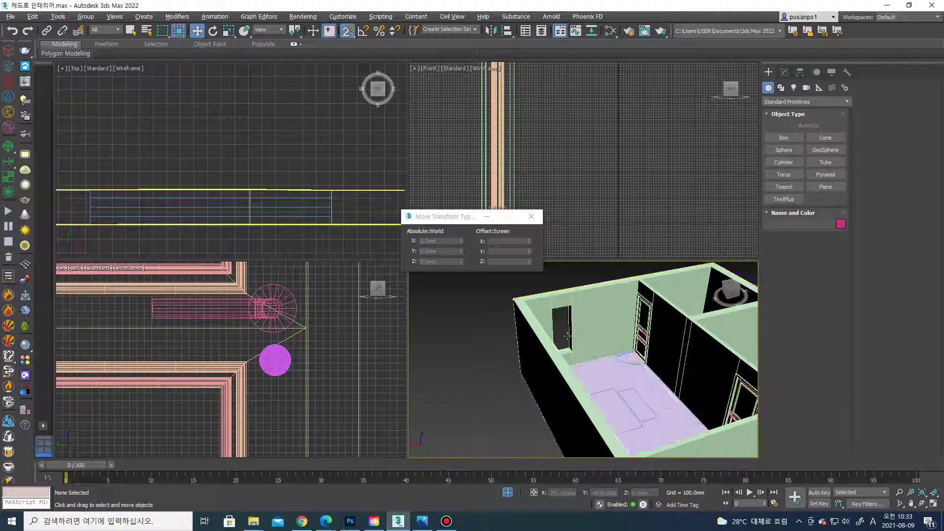
{"action": "left_click", "coordinate": [603, 371]}
{"action": "key", "text": "1"}
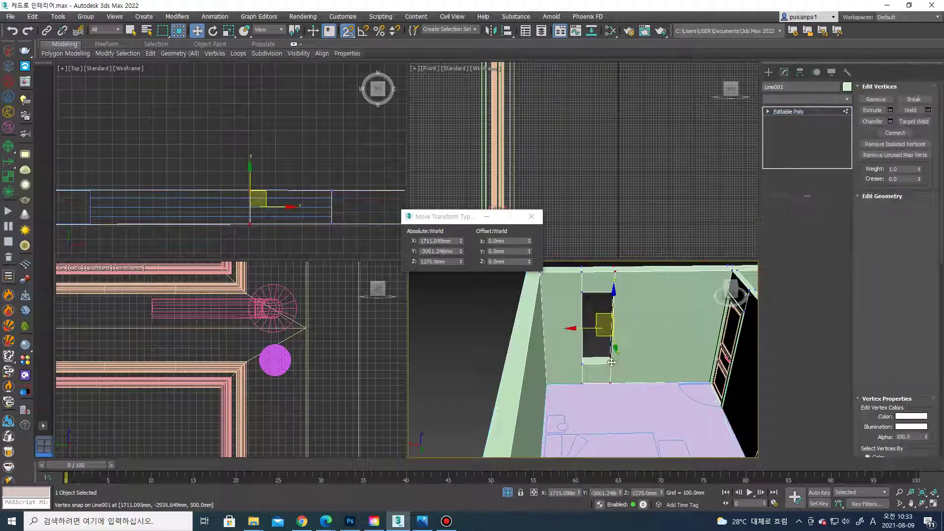
{"action": "scroll", "coordinate": [614, 374], "scroll_direction": "up", "scroll_amount": 2}
{"action": "scroll", "coordinate": [630, 379], "scroll_direction": "up", "scroll_amount": 2}
{"action": "left_click_drag", "start_coordinate": [630, 378], "coordinate": [568, 368]}
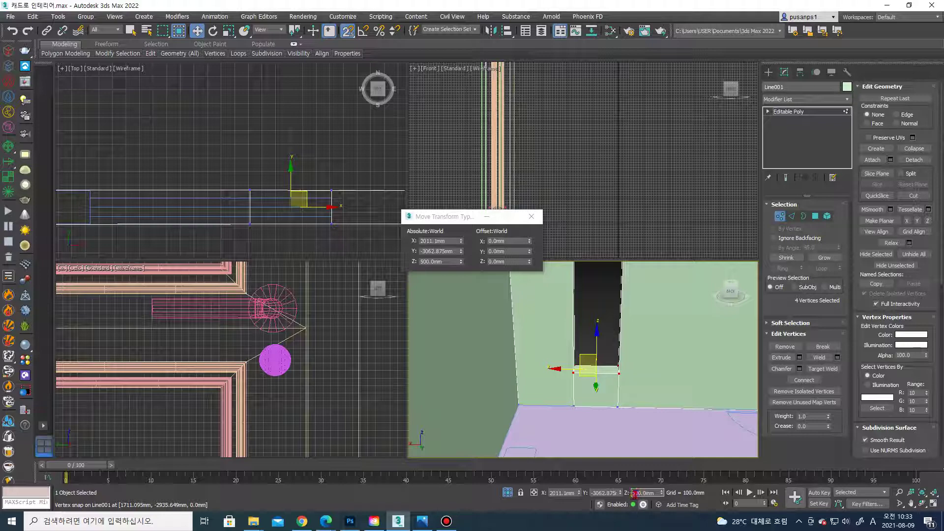
{"action": "key", "text": "Return"}
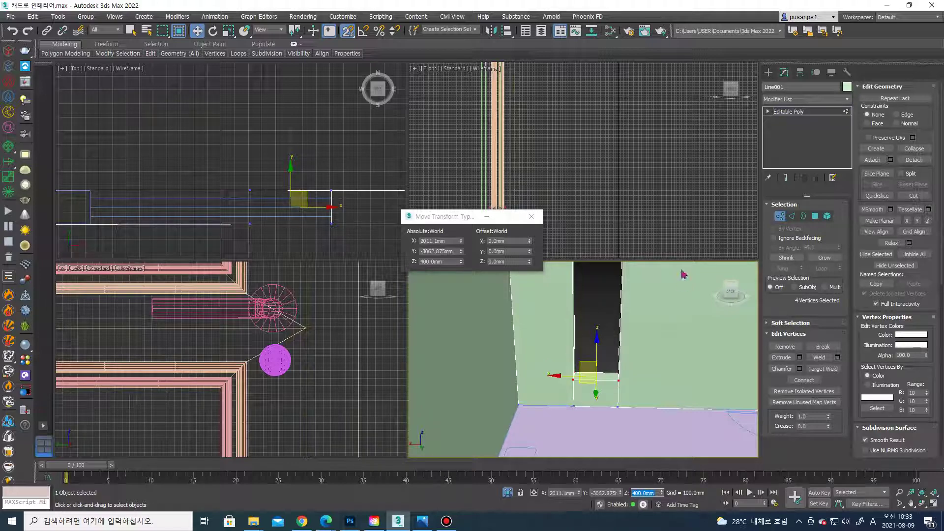
Widen the opening by moving its right-side vertices 100 mm along X
{"action": "left_click_drag", "start_coordinate": [485, 216], "coordinate": [411, 206]}
{"action": "scroll", "coordinate": [580, 430], "scroll_direction": "down", "scroll_amount": 2}
{"action": "scroll", "coordinate": [580, 430], "scroll_direction": "down", "scroll_amount": 1}
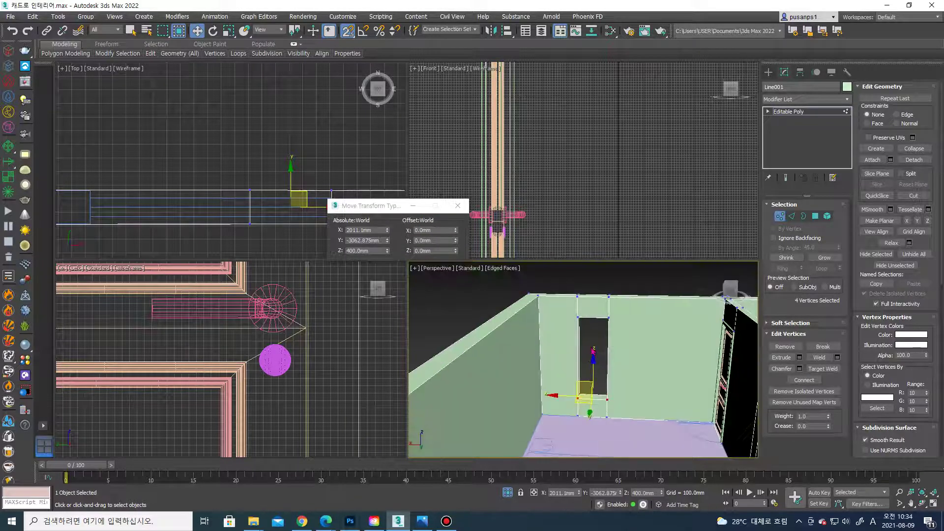
{"action": "left_click_drag", "start_coordinate": [230, 174], "coordinate": [269, 237]}
{"action": "scroll", "coordinate": [269, 237], "scroll_direction": "up", "scroll_amount": 3}
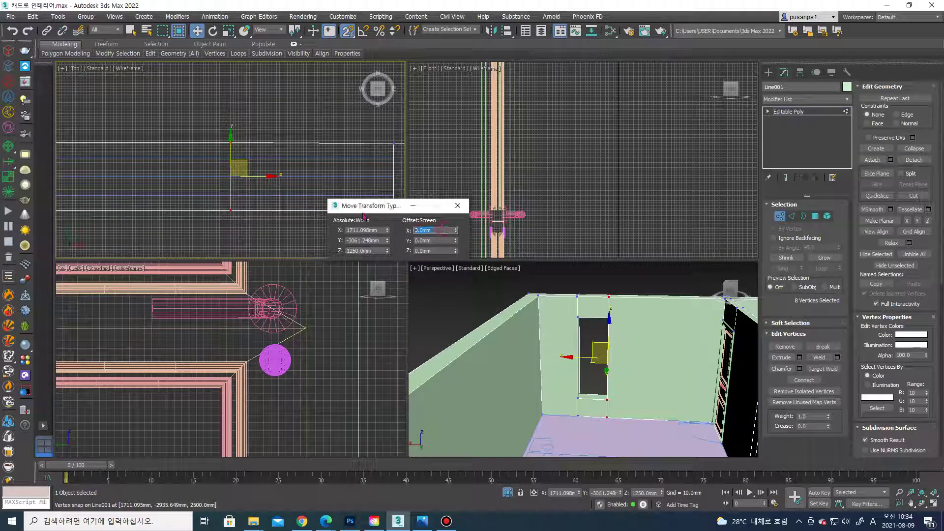
{"action": "type", "text": "00"}
{"action": "key", "text": "Return"}
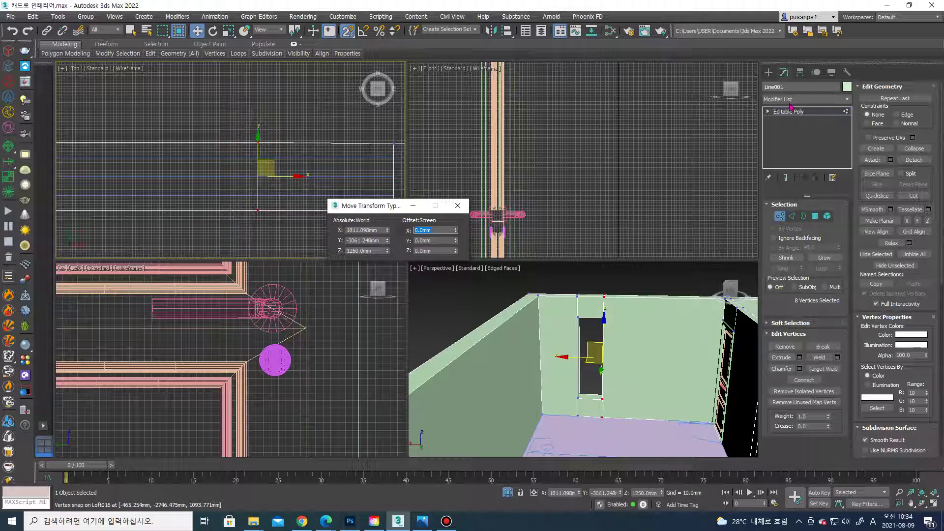
Shift the opening's 16 vertices along the wall to X 2232.828 mm
{"action": "left_click", "coordinate": [769, 73]}
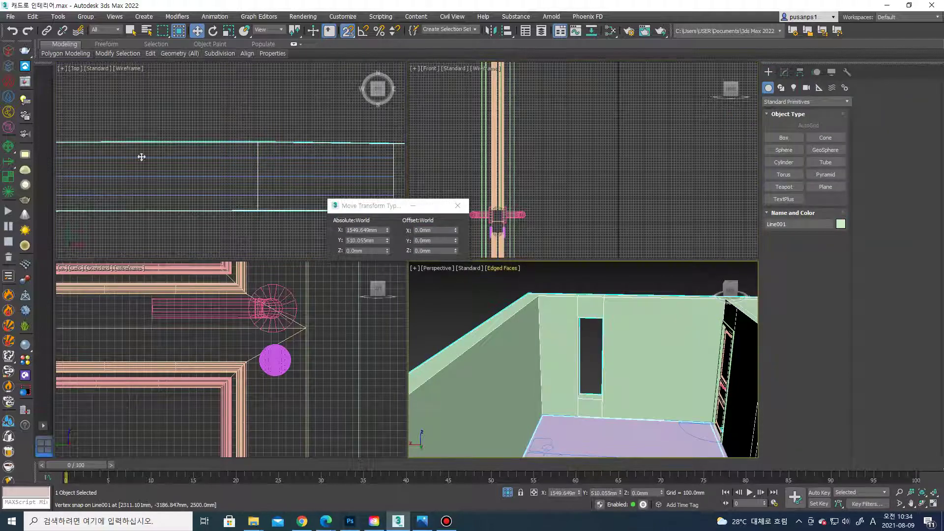
{"action": "scroll", "coordinate": [177, 158], "scroll_direction": "down", "scroll_amount": 2}
{"action": "key", "text": "1"}
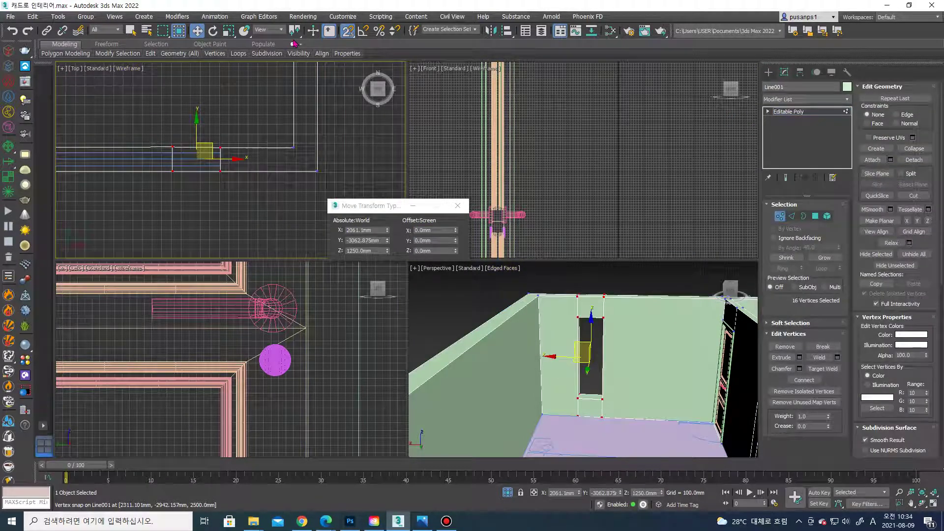
{"action": "scroll", "coordinate": [200, 130], "scroll_direction": "up", "scroll_amount": 3}
{"action": "left_click_drag", "start_coordinate": [216, 186], "coordinate": [250, 187]}
{"action": "middle_click_drag", "start_coordinate": [590, 344], "coordinate": [657, 395], "text": "alt"}
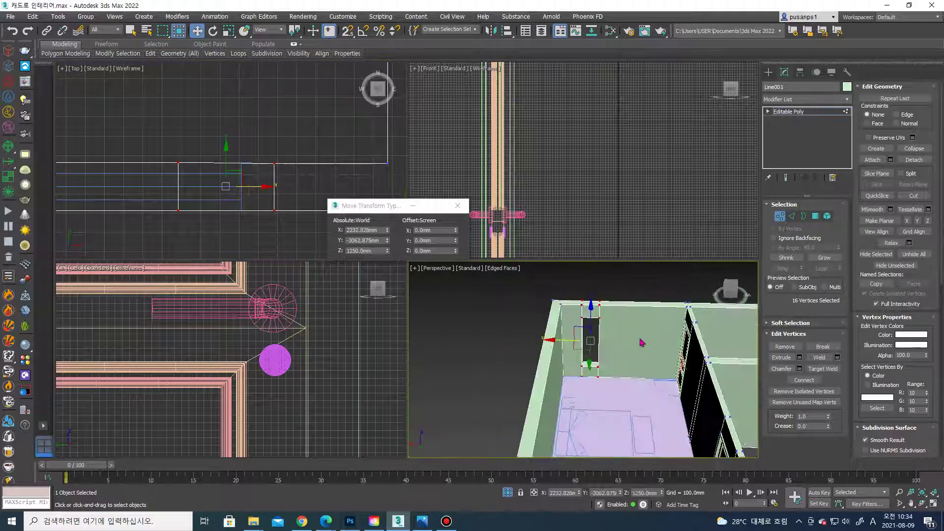
{"action": "key", "text": "2"}
{"action": "left_click", "coordinate": [653, 291]}
{"action": "left_click", "coordinate": [643, 308]}
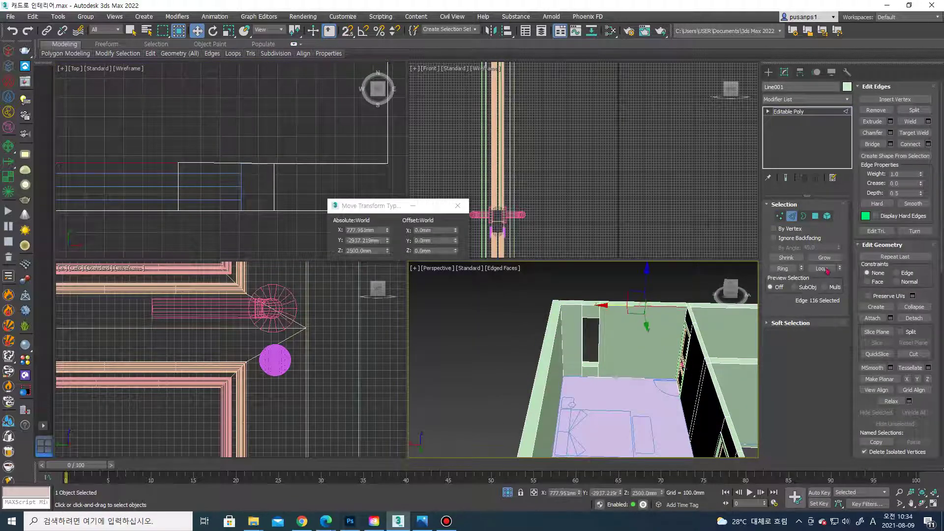
Select the wall's top and bottom edge loop and connect it with 2 vertical segments
{"action": "left_click", "coordinate": [928, 144]}
{"action": "left_click", "coordinate": [617, 408]}
{"action": "scroll", "coordinate": [622, 401], "scroll_direction": "down", "scroll_amount": 5}
{"action": "mouse_move", "coordinate": [621, 401]}
{"action": "middle_mouse_down", "text": "alt"}
{"action": "mouse_move", "coordinate": [648, 326]}
{"action": "mouse_move", "coordinate": [667, 360]}
{"action": "mouse_move", "coordinate": [662, 301]}
{"action": "middle_mouse_up", "text": "alt"}
{"action": "left_click", "coordinate": [627, 395]}
{"action": "left_click", "coordinate": [667, 361]}
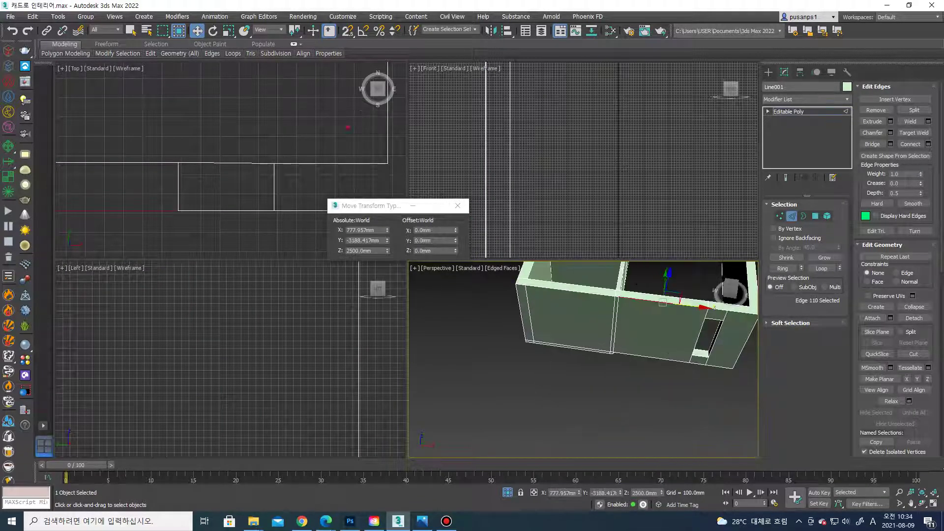
{"action": "left_click", "coordinate": [666, 361]}
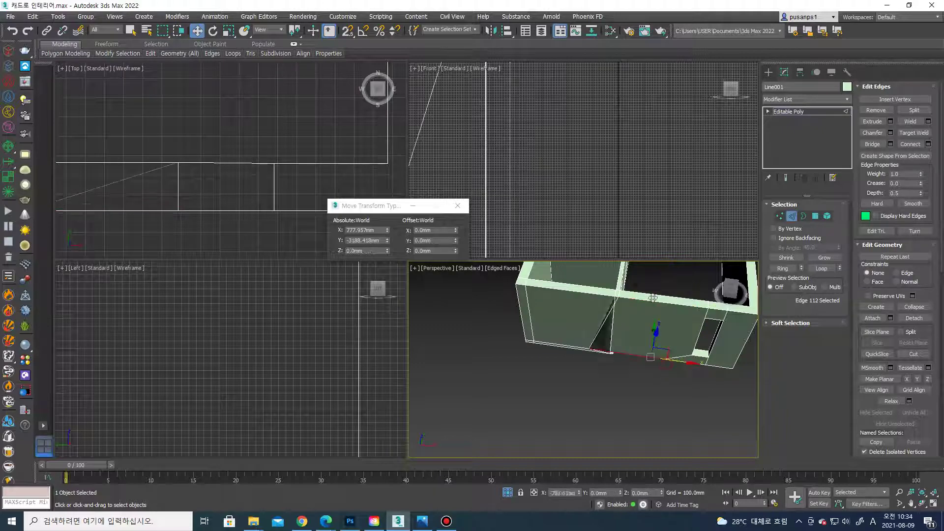
{"action": "double_click", "coordinate": [654, 286]}
{"action": "middle_click_drag", "start_coordinate": [653, 286], "coordinate": [688, 304], "text": "alt"}
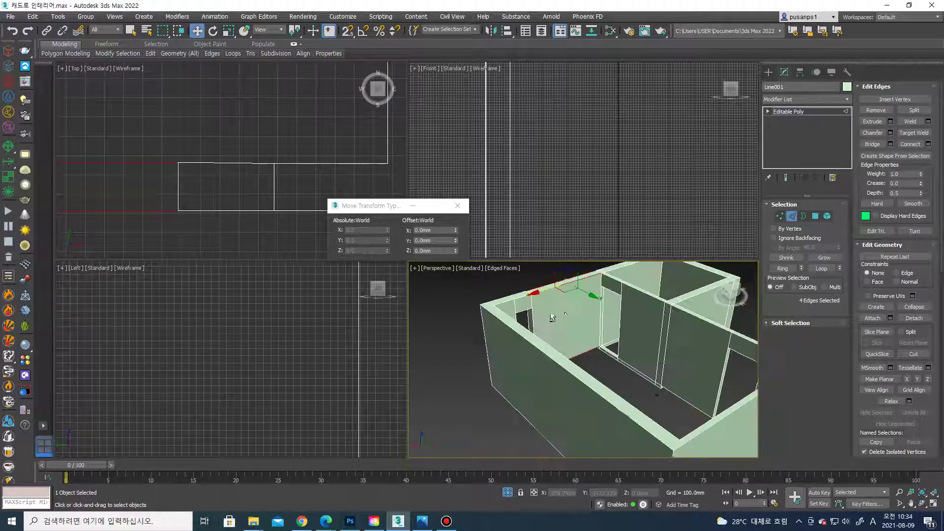
{"action": "left_click", "coordinate": [927, 144]}
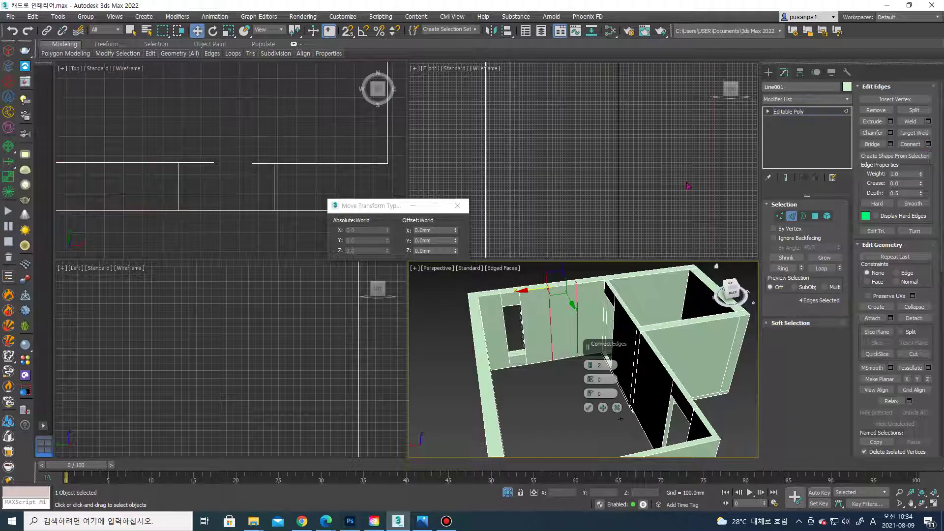
{"action": "left_click", "coordinate": [589, 394]}
{"action": "scroll", "coordinate": [160, 168], "scroll_direction": "down", "scroll_amount": 2}
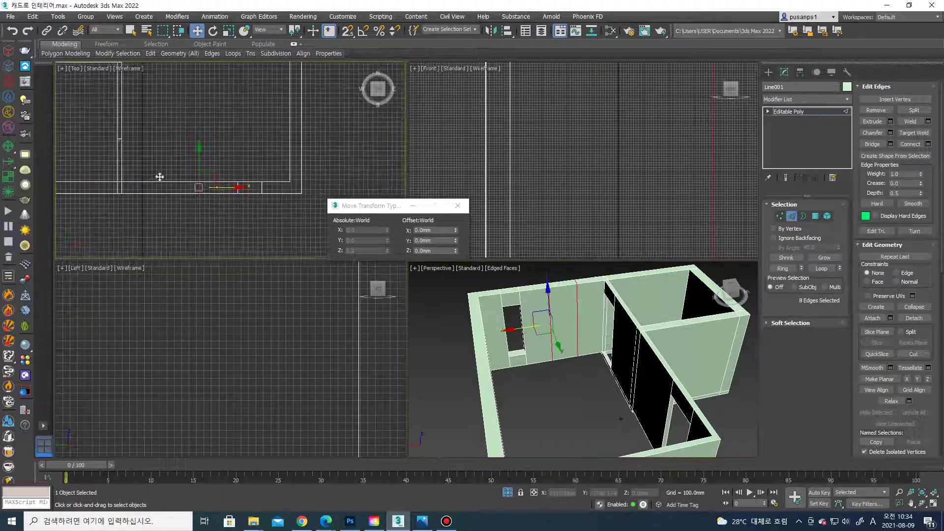
With vertex snapping on, shift four wall vertices 500 mm back along the wall
{"action": "key", "text": "1"}
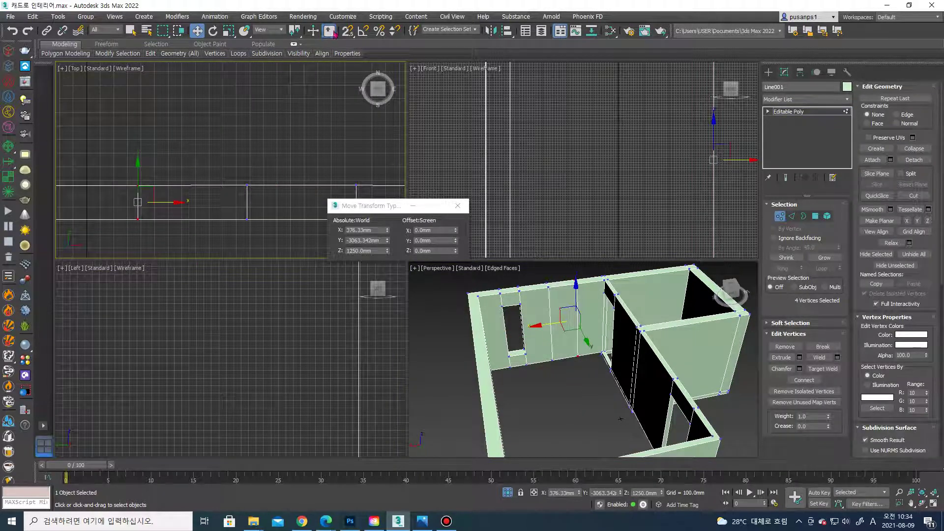
{"action": "left_click", "coordinate": [347, 30]}
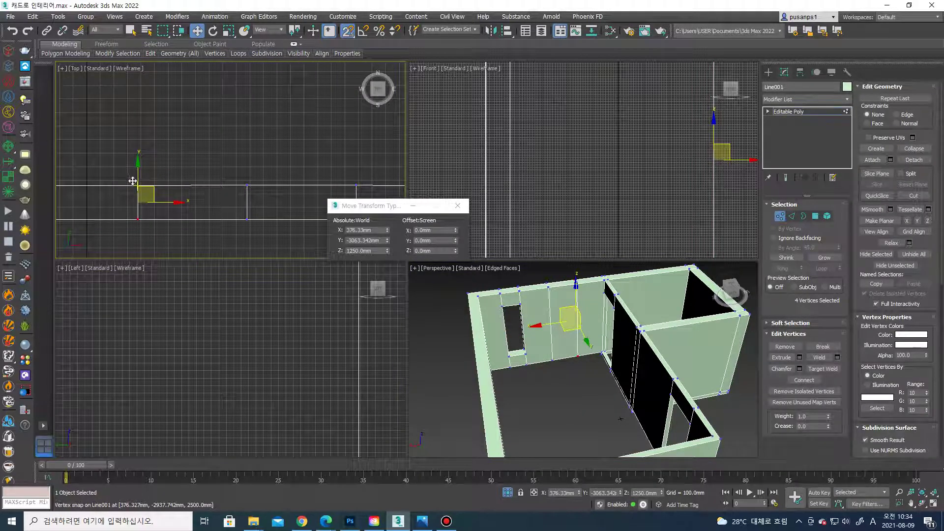
{"action": "left_click_drag", "start_coordinate": [140, 190], "coordinate": [272, 200]}
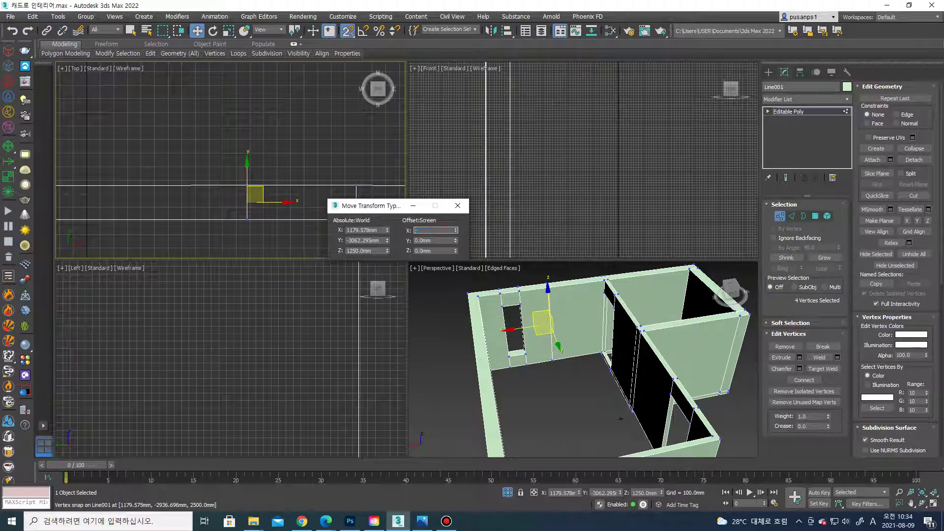
{"action": "type", "text": "-300"}
{"action": "key", "text": "Return"}
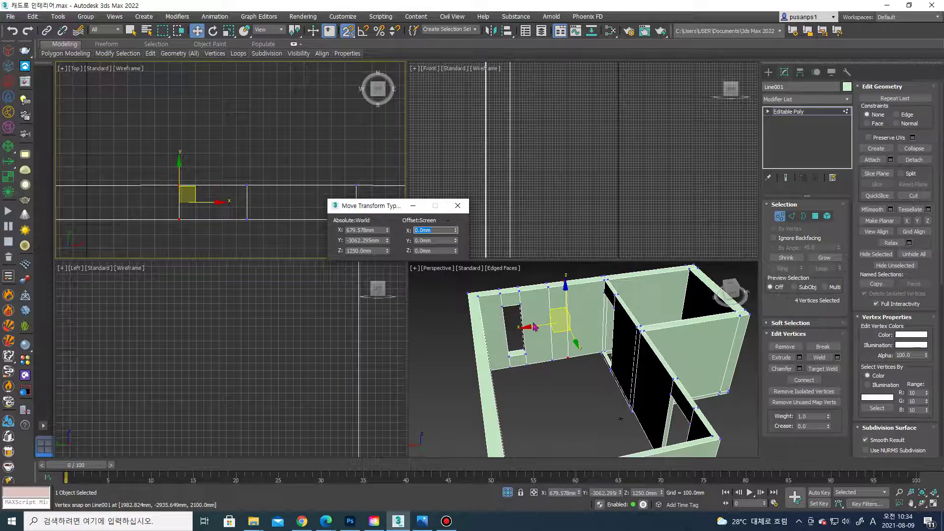
{"action": "scroll", "coordinate": [225, 182], "scroll_direction": "down", "scroll_amount": 3}
Move the vertices at the window's far edge and left edge 50 mm left each
{"action": "middle_click_drag", "start_coordinate": [225, 184], "coordinate": [177, 179]}
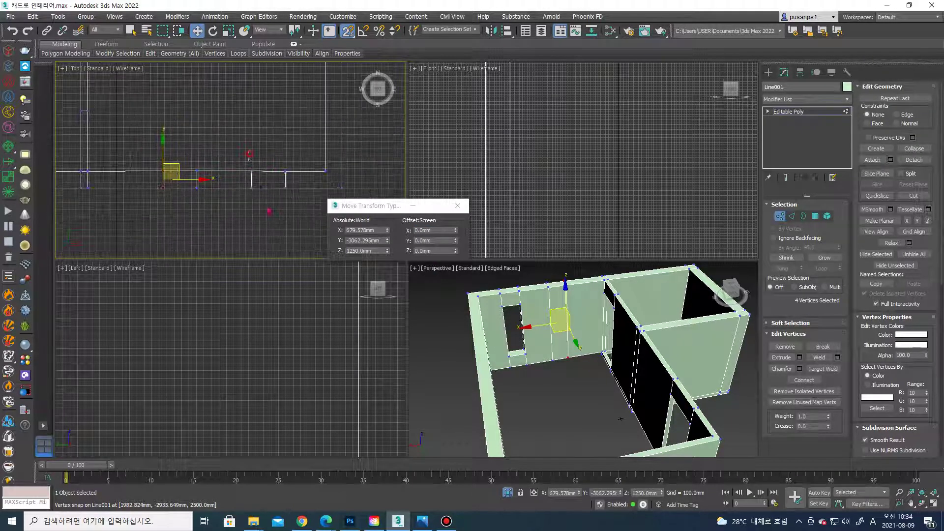
{"action": "left_click_drag", "start_coordinate": [240, 162], "coordinate": [268, 209]}
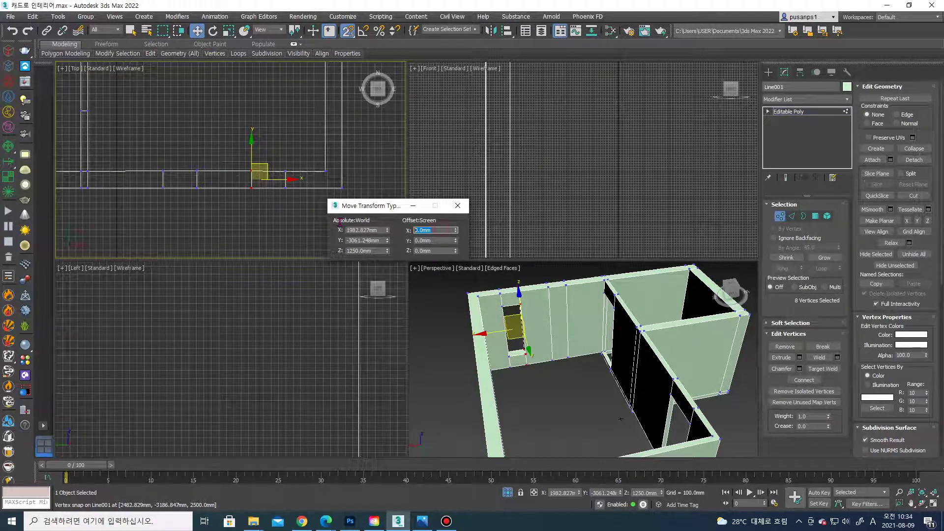
{"action": "key", "text": "Return"}
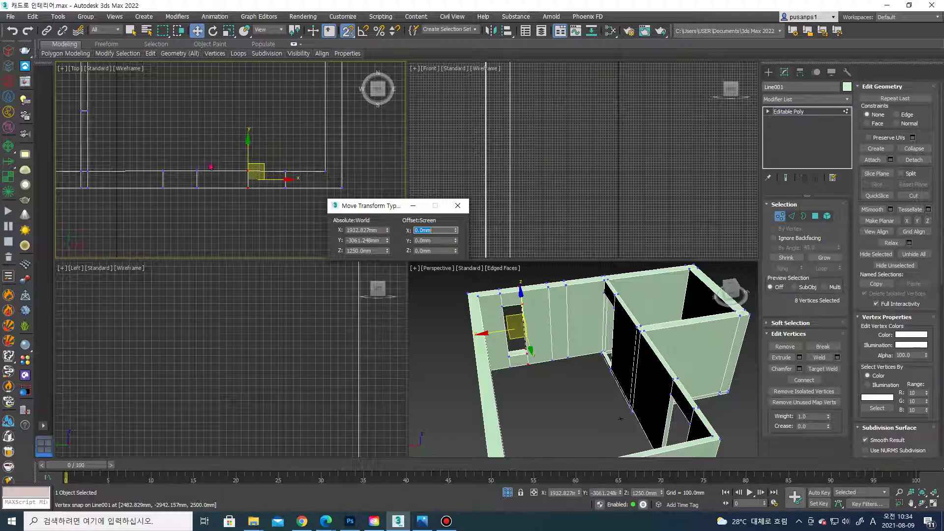
{"action": "left_click_drag", "start_coordinate": [179, 212], "coordinate": [155, 162]}
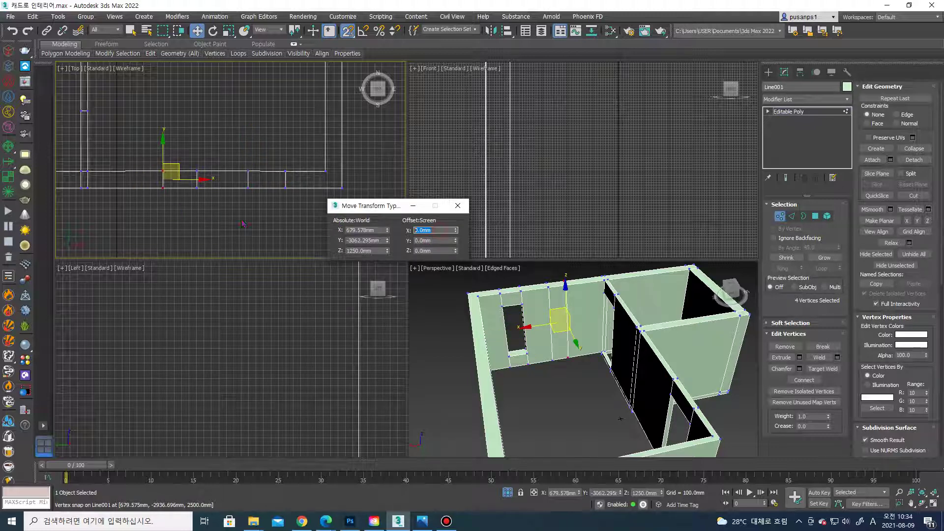
{"action": "type", "text": "-50"}
{"action": "key", "text": "Return"}
Slide another pair of wall vertices left along the wall
{"action": "scroll", "coordinate": [185, 185], "scroll_direction": "up", "scroll_amount": 1}
{"action": "scroll", "coordinate": [185, 184], "scroll_direction": "up", "scroll_amount": 1}
{"action": "left_click_drag", "start_coordinate": [217, 215], "coordinate": [120, 146]}
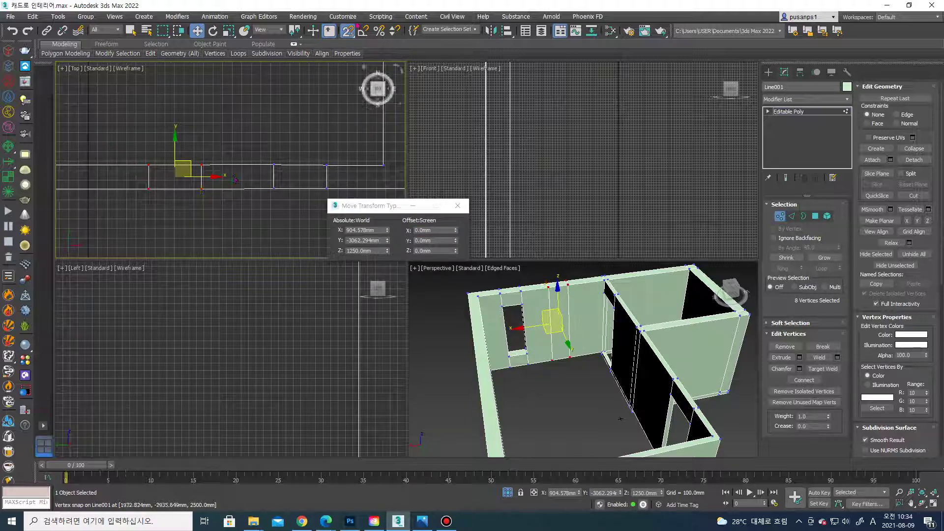
{"action": "left_click_drag", "start_coordinate": [201, 176], "coordinate": [154, 177]}
{"action": "scroll", "coordinate": [573, 301], "scroll_direction": "up", "scroll_amount": 5}
{"action": "scroll", "coordinate": [572, 302], "scroll_direction": "down", "scroll_amount": 3}
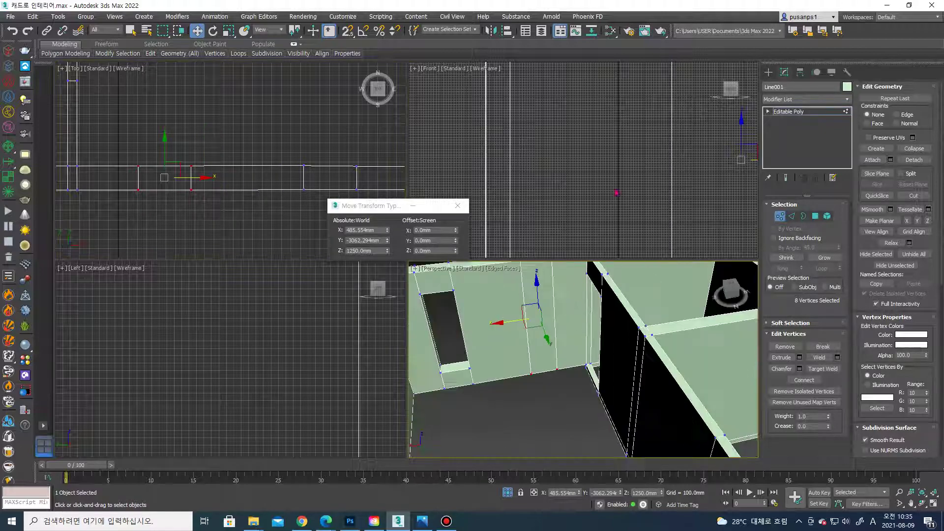
Connect the selected edges with 2 segments to outline the second opening
{"action": "scroll", "coordinate": [641, 178], "scroll_direction": "down", "scroll_amount": 3}
{"action": "scroll", "coordinate": [640, 178], "scroll_direction": "down", "scroll_amount": 2}
{"action": "scroll", "coordinate": [641, 178], "scroll_direction": "down", "scroll_amount": 2}
{"action": "key", "text": "2"}
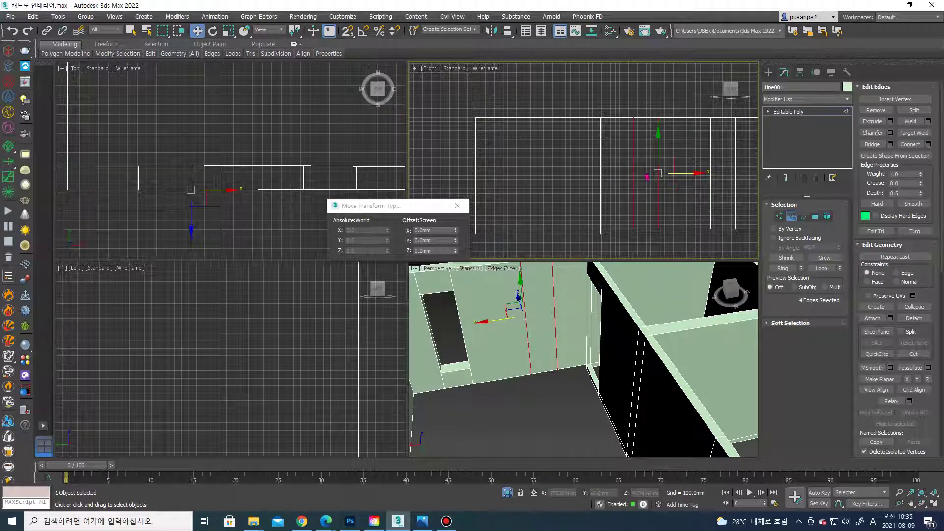
{"action": "left_click", "coordinate": [928, 143]}
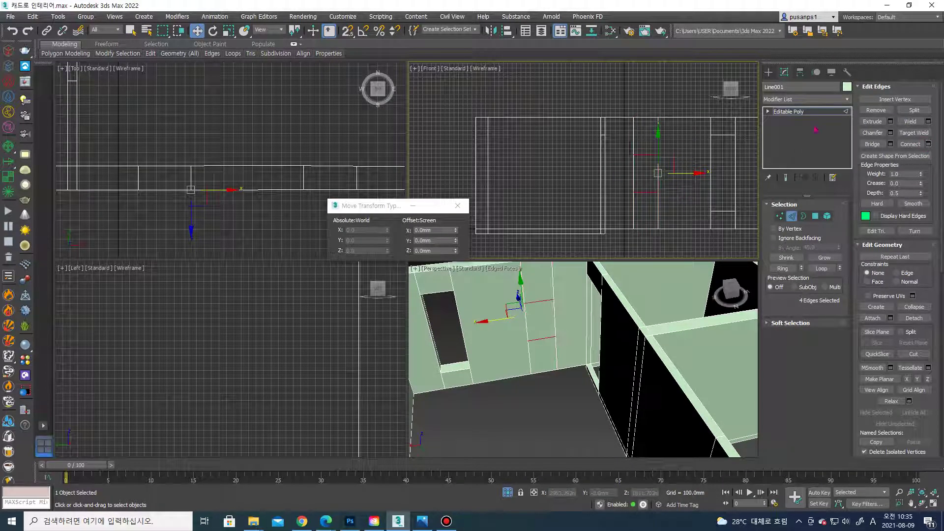
{"action": "left_click", "coordinate": [588, 207]}
Set the new outline's vertex heights to 2100 mm and 400 mm
{"action": "key", "text": "1"}
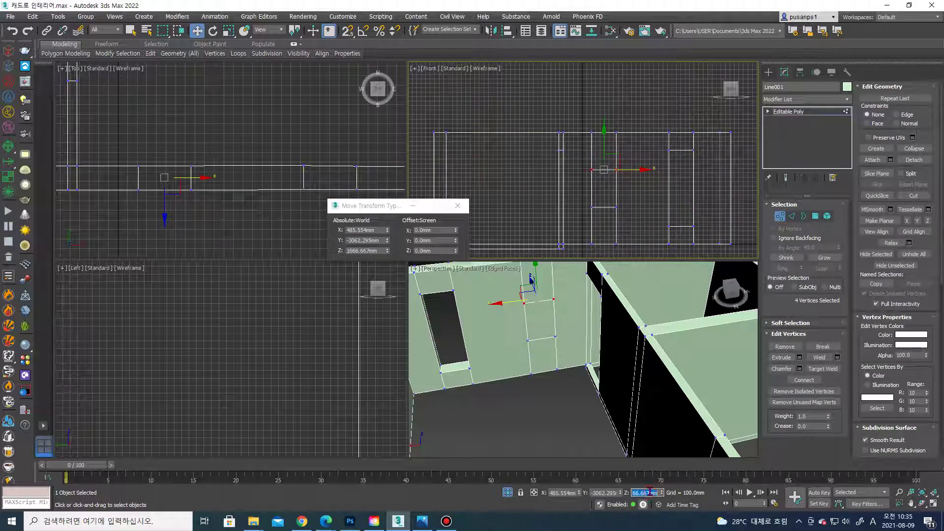
{"action": "type", "text": "00"}
{"action": "key", "text": "Return"}
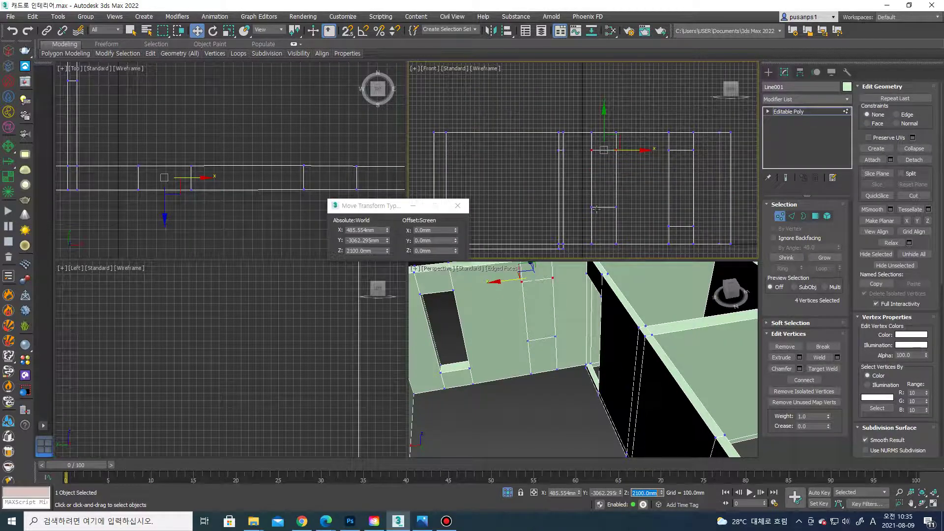
{"action": "left_click_drag", "start_coordinate": [626, 224], "coordinate": [595, 210]}
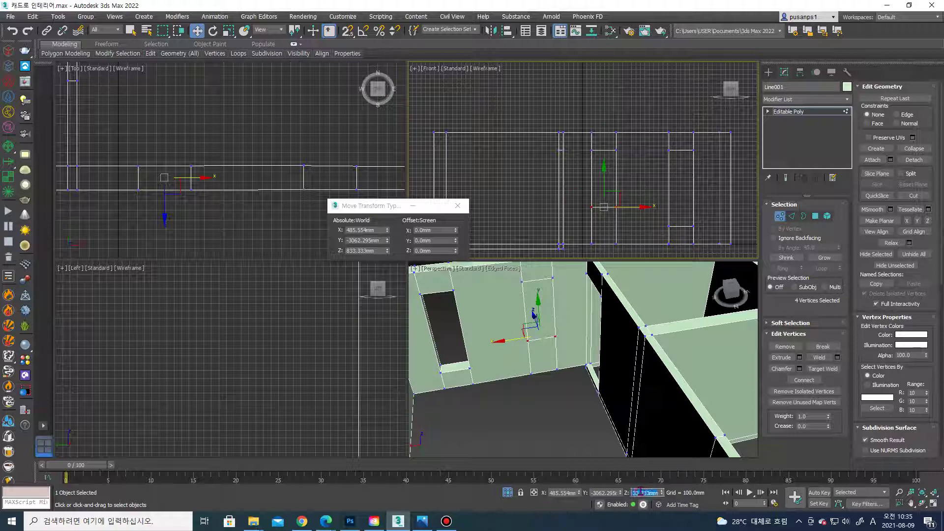
{"action": "type", "text": "00"}
{"action": "key", "text": "Return"}
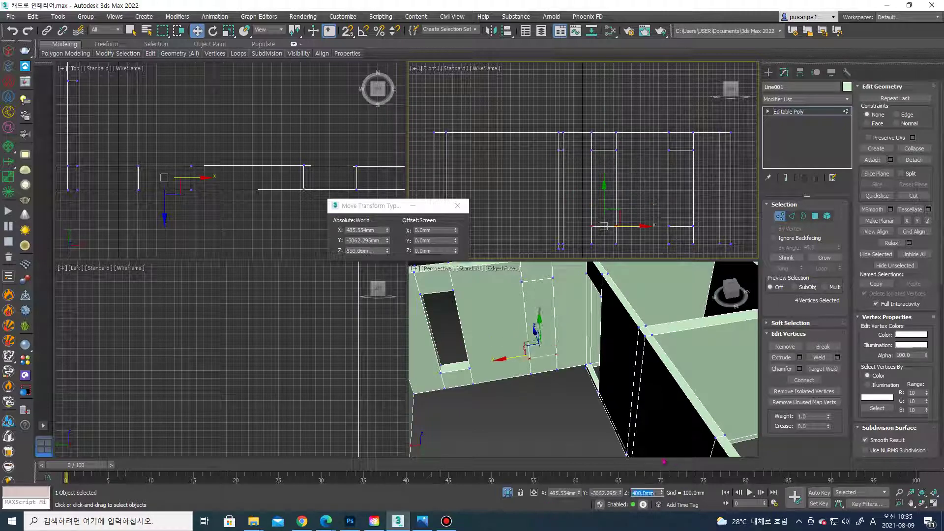
Delete the wall polygon inside the outline to open the second window hole
{"action": "key", "text": "4"}
{"action": "left_click", "coordinate": [539, 314]}
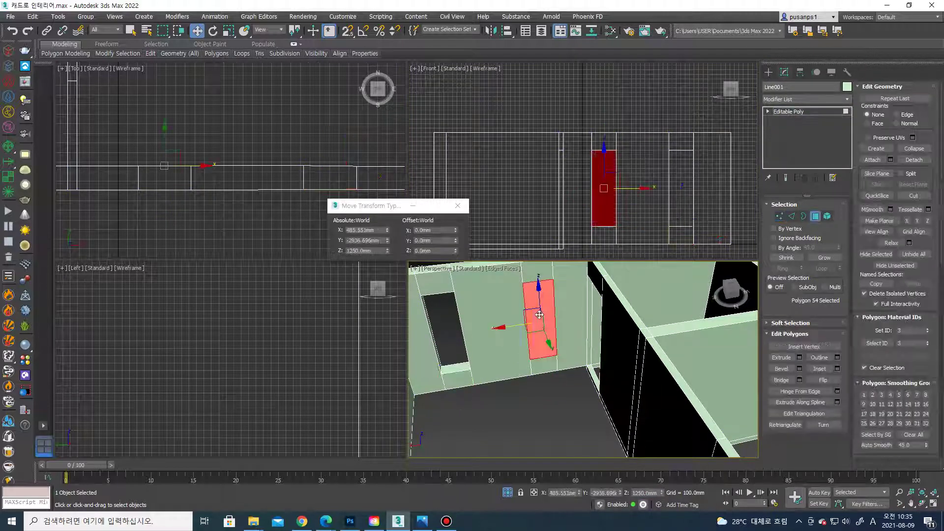
{"action": "key", "text": "Delete"}
{"action": "key", "text": "3"}
{"action": "left_click", "coordinate": [550, 320]}
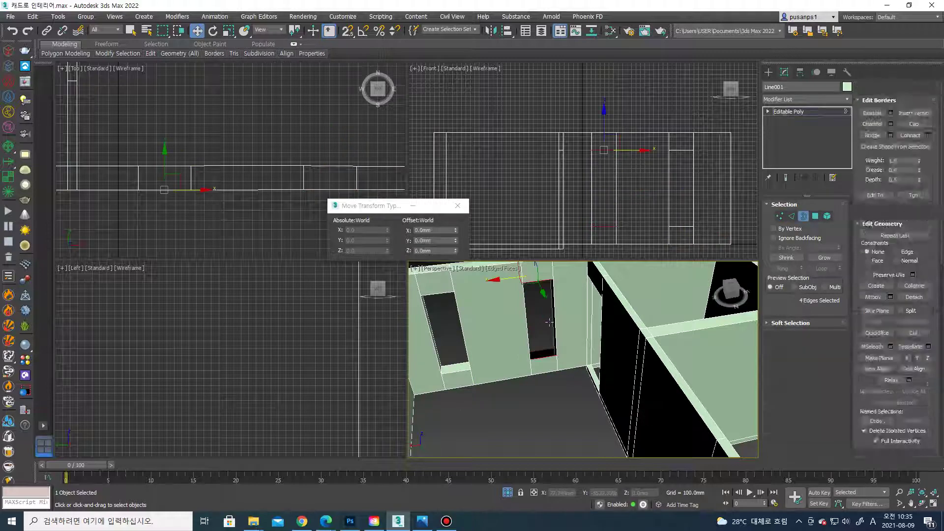
{"action": "mouse_move", "coordinate": [551, 325]}
{"action": "middle_mouse_down", "text": "alt"}
{"action": "mouse_move", "coordinate": [558, 338]}
{"action": "mouse_move", "coordinate": [490, 204]}
{"action": "middle_mouse_up", "text": "alt"}
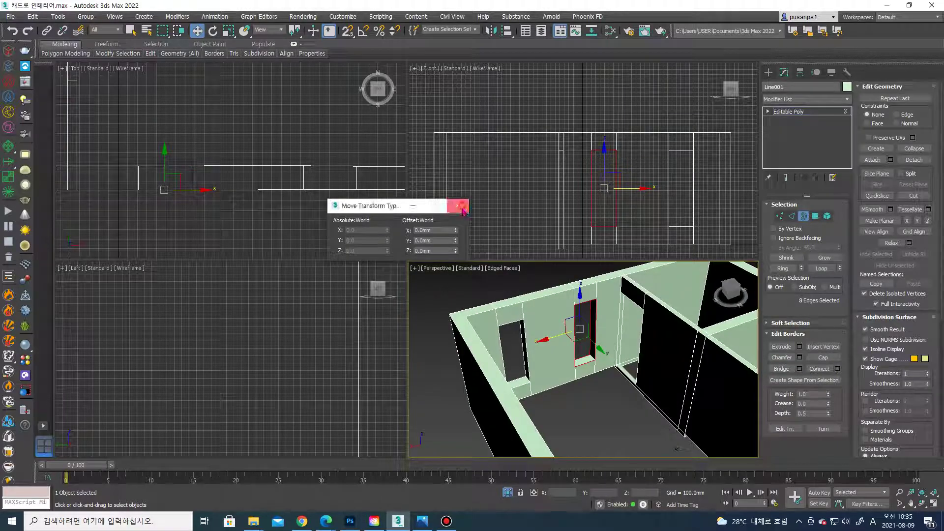
{"action": "left_click", "coordinate": [457, 206]}
Unhide the furniture and doors and maximize the Perspective view
{"action": "scroll", "coordinate": [579, 264], "scroll_direction": "down", "scroll_amount": 5}
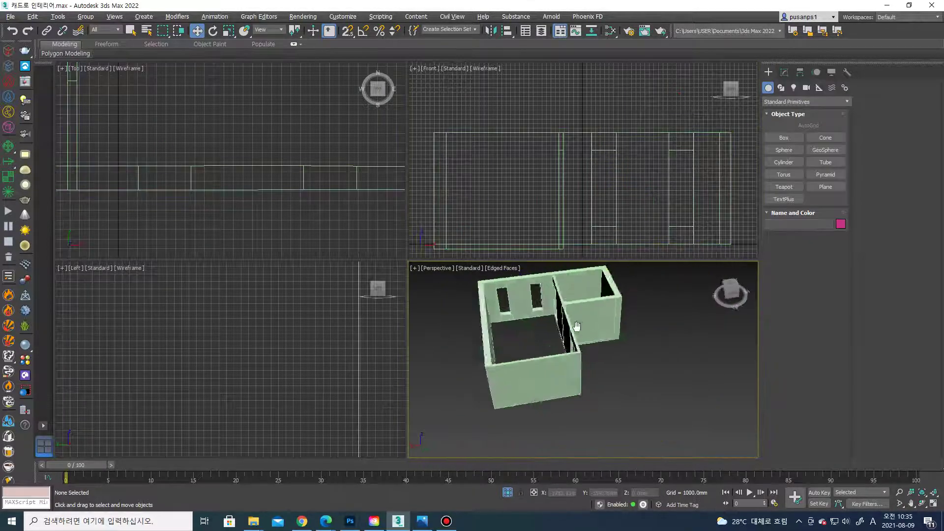
{"action": "mouse_move", "coordinate": [590, 295]}
{"action": "middle_mouse_down", "text": "alt"}
{"action": "mouse_move", "coordinate": [658, 349]}
{"action": "mouse_move", "coordinate": [684, 315]}
{"action": "mouse_move", "coordinate": [601, 334]}
{"action": "mouse_move", "coordinate": [626, 331]}
{"action": "middle_mouse_up", "text": "alt"}
{"action": "right_click", "coordinate": [685, 314]}
{"action": "left_click", "coordinate": [713, 309]}
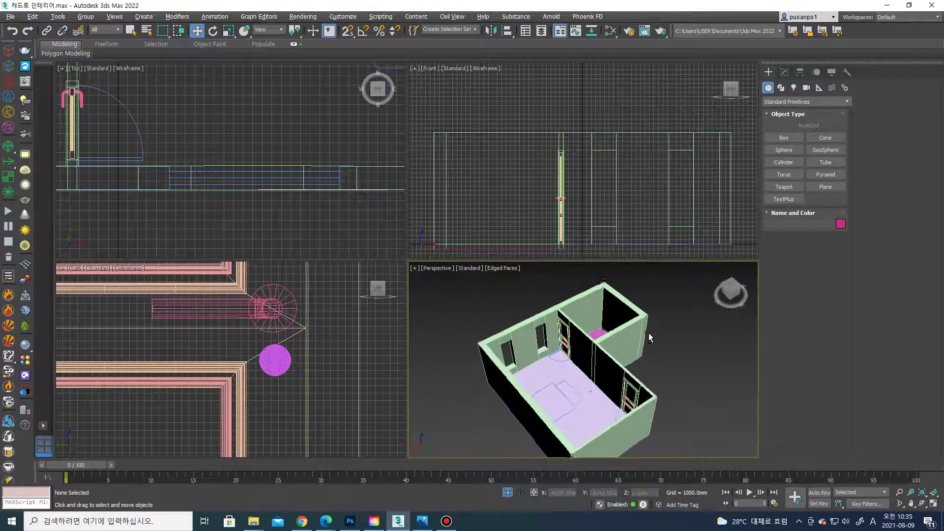
{"action": "left_click", "coordinate": [932, 505]}
{"action": "scroll", "coordinate": [624, 337], "scroll_direction": "down", "scroll_amount": 5}
{"action": "mouse_move", "coordinate": [624, 337]}
{"action": "middle_mouse_down", "text": "alt"}
{"action": "mouse_move", "coordinate": [573, 350]}
{"action": "mouse_move", "coordinate": [624, 340]}
{"action": "mouse_move", "coordinate": [492, 314]}
{"action": "middle_mouse_up", "text": "alt"}
{"action": "scroll", "coordinate": [385, 294], "scroll_direction": "up", "scroll_amount": 3}
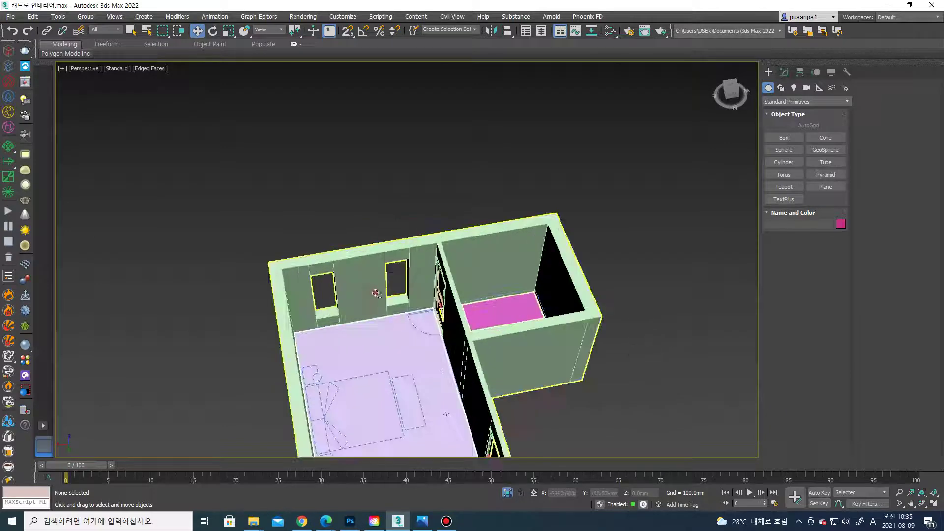
Select the first window's sill, both jamb and head polygons on the wall
{"action": "left_click", "coordinate": [385, 294]}
{"action": "scroll", "coordinate": [385, 293], "scroll_direction": "up", "scroll_amount": 3}
{"action": "scroll", "coordinate": [385, 293], "scroll_direction": "up", "scroll_amount": 3}
{"action": "key", "text": "4"}
{"action": "left_click", "coordinate": [393, 297]}
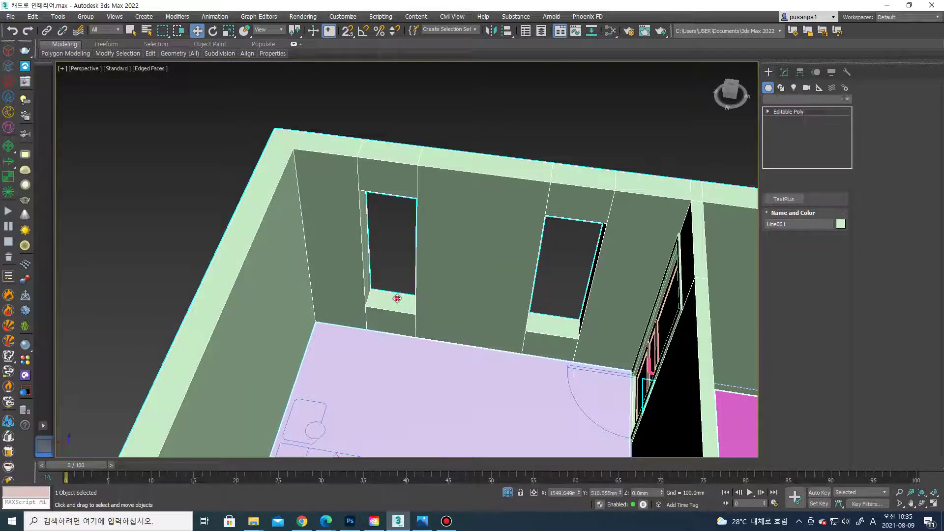
{"action": "left_click", "coordinate": [364, 255], "text": "ctrl"}
{"action": "mouse_move", "coordinate": [379, 236]}
{"action": "middle_mouse_down", "text": "alt"}
{"action": "mouse_move", "coordinate": [432, 194]}
{"action": "mouse_move", "coordinate": [423, 200]}
{"action": "mouse_move", "coordinate": [392, 122]}
{"action": "middle_mouse_up", "text": "alt"}
{"action": "left_click", "coordinate": [423, 201], "text": "ctrl"}
{"action": "scroll", "coordinate": [411, 168], "scroll_direction": "up", "scroll_amount": 3}
{"action": "left_click", "coordinate": [392, 122], "text": "ctrl"}
Add the second window's jamb, sill and head polygons to the selection
{"action": "scroll", "coordinate": [537, 183], "scroll_direction": "down", "scroll_amount": 3}
{"action": "middle_click_drag", "start_coordinate": [537, 184], "coordinate": [580, 222], "text": "alt"}
{"action": "scroll", "coordinate": [571, 217], "scroll_direction": "up", "scroll_amount": 5}
{"action": "scroll", "coordinate": [570, 217], "scroll_direction": "up", "scroll_amount": 3}
{"action": "left_click", "coordinate": [617, 227], "text": "ctrl"}
{"action": "mouse_move", "coordinate": [647, 249]}
{"action": "middle_mouse_down", "text": "alt"}
{"action": "mouse_move", "coordinate": [634, 327]}
{"action": "mouse_move", "coordinate": [690, 253]}
{"action": "middle_mouse_up", "text": "alt"}
{"action": "left_click", "coordinate": [634, 327], "text": "ctrl"}
{"action": "left_click", "coordinate": [689, 253], "text": "ctrl"}
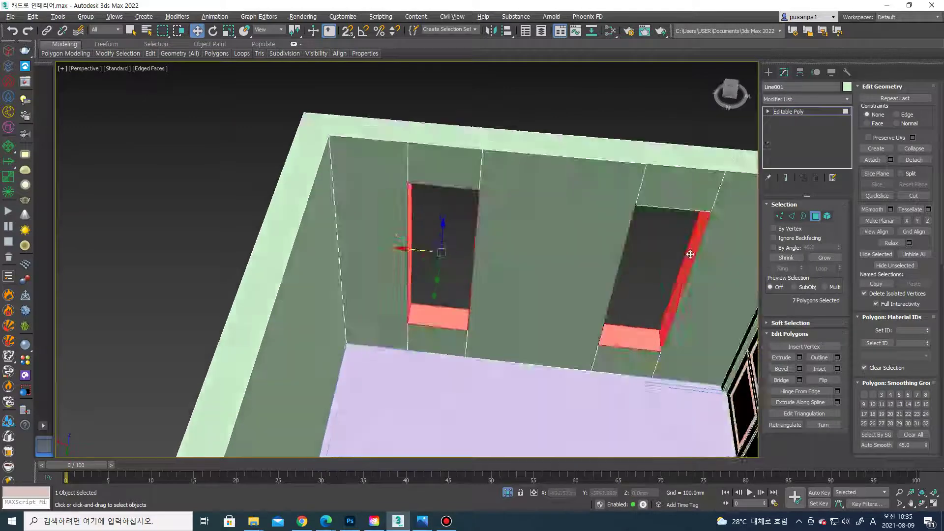
{"action": "scroll", "coordinate": [690, 253], "scroll_direction": "up", "scroll_amount": 3}
{"action": "scroll", "coordinate": [688, 184], "scroll_direction": "up", "scroll_amount": 3}
{"action": "middle_click_drag", "start_coordinate": [688, 184], "coordinate": [680, 153], "text": "alt"}
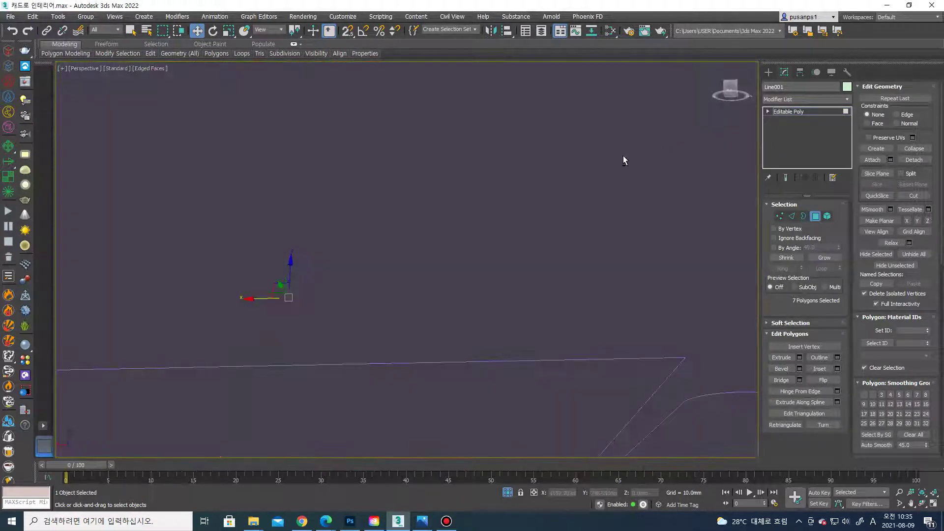
{"action": "left_click", "coordinate": [628, 134], "text": "ctrl"}
Detach the selected faces as a clone named Object003 and select it
{"action": "left_click", "coordinate": [910, 160]}
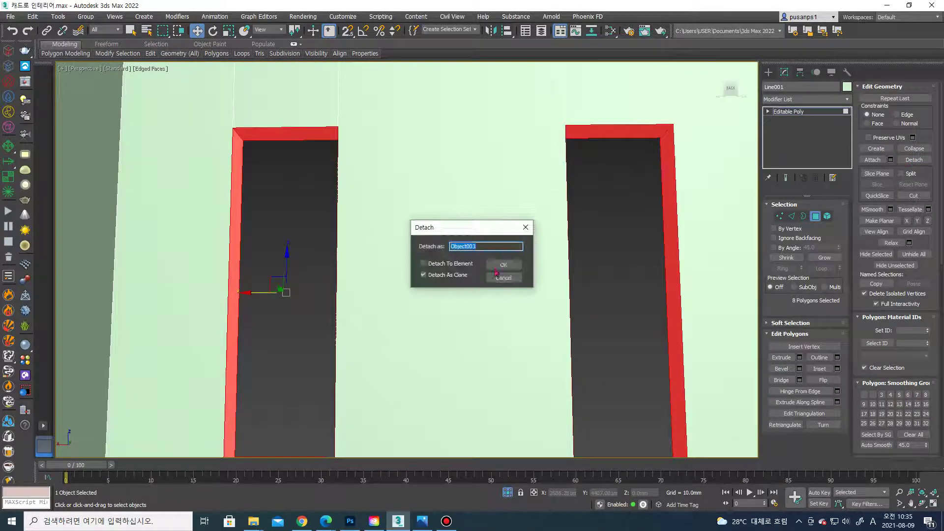
{"action": "left_click", "coordinate": [506, 266]}
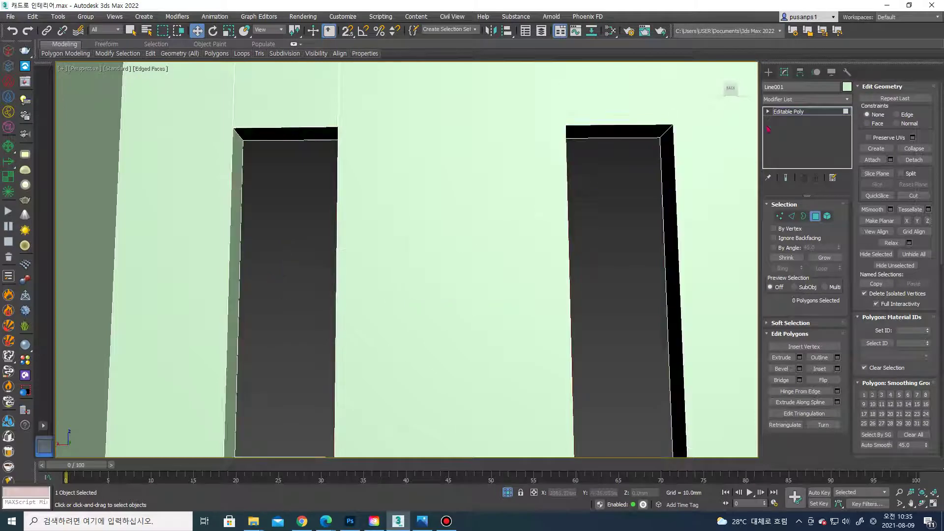
{"action": "left_click", "coordinate": [769, 72]}
{"action": "left_click", "coordinate": [665, 241]}
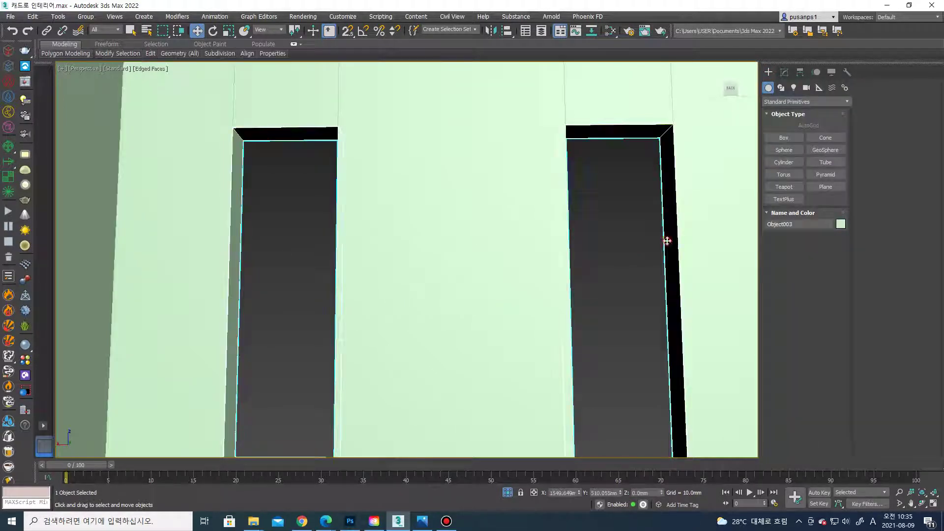
{"action": "scroll", "coordinate": [669, 256], "scroll_direction": "down", "scroll_amount": 5}
{"action": "left_click", "coordinate": [784, 72]}
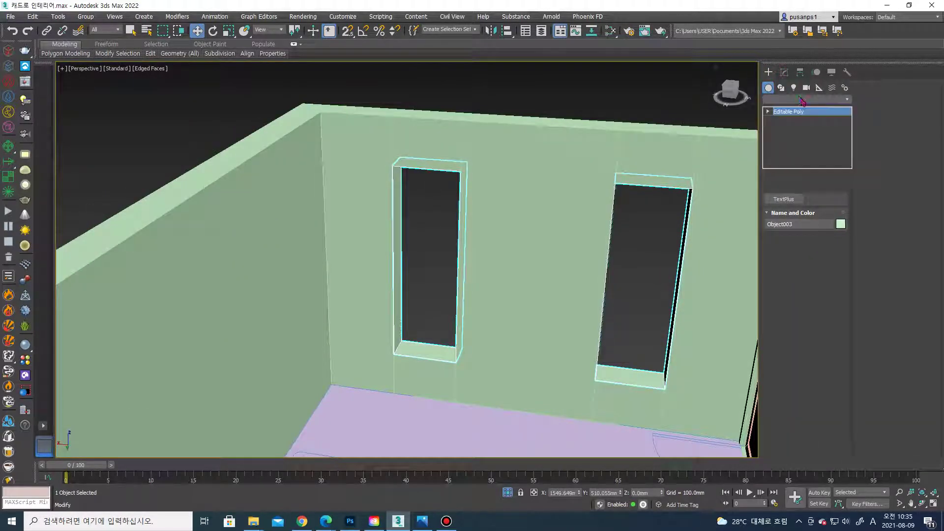
Add a Shell modifier with 40 mm outer thickness to the window frame object
{"action": "left_click", "coordinate": [806, 98]}
{"action": "scroll", "coordinate": [795, 185], "scroll_direction": "down", "scroll_amount": 15}
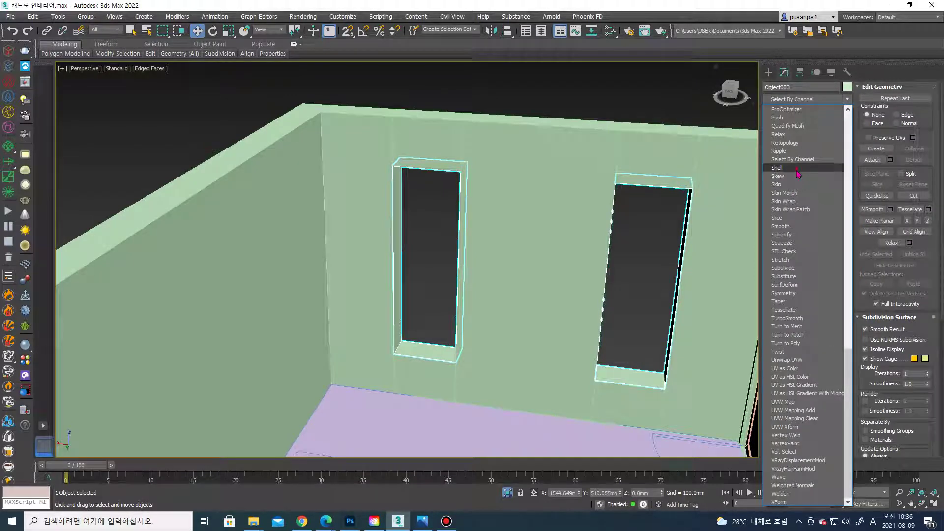
{"action": "left_click", "coordinate": [775, 168]}
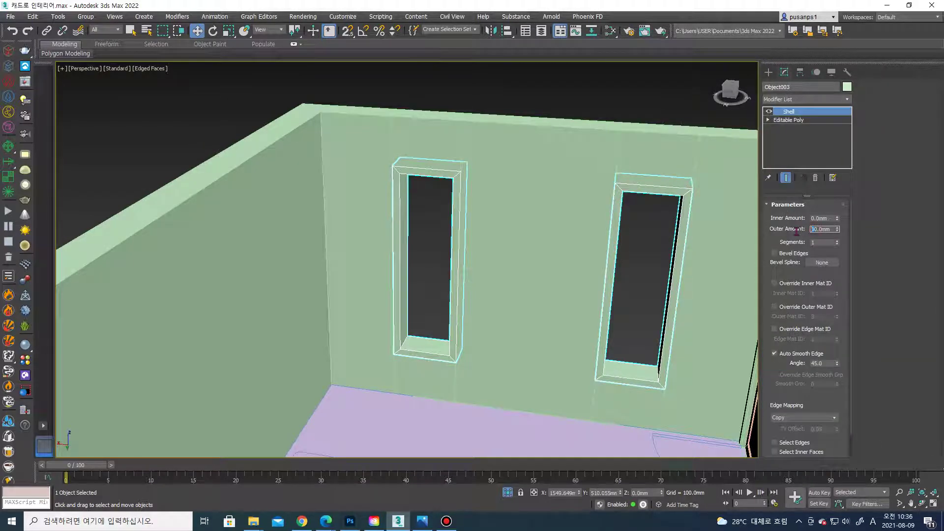
{"action": "type", "text": "40"}
{"action": "key", "text": "Return"}
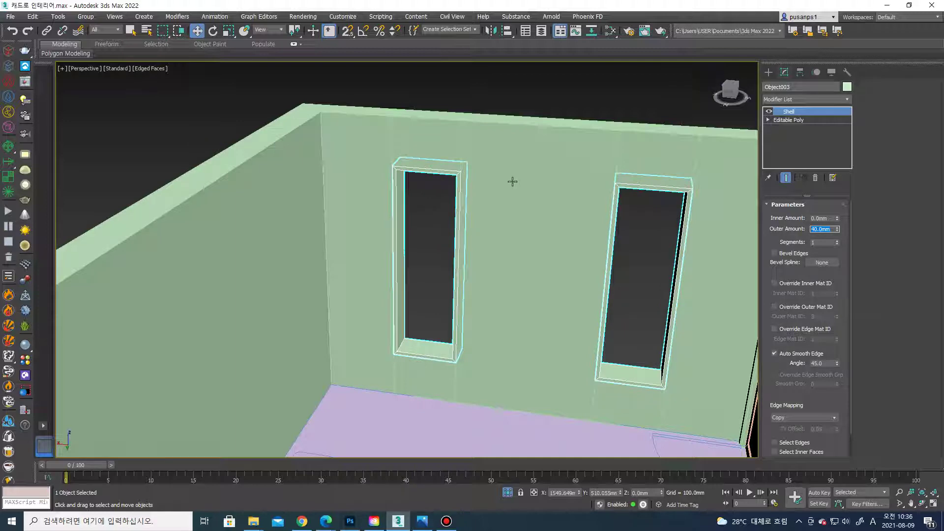
Convert the shelled frame to editable poly and select the first window-lining faces
{"action": "right_click", "coordinate": [461, 155]}
{"action": "left_click", "coordinate": [600, 271]}
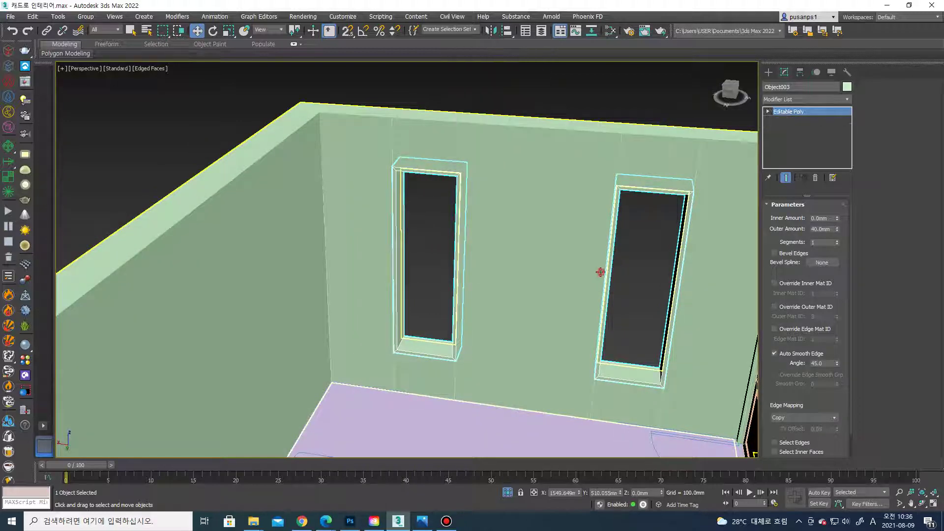
{"action": "key", "text": "4"}
{"action": "left_click", "coordinate": [436, 170]}
{"action": "left_click", "coordinate": [459, 183], "text": "ctrl"}
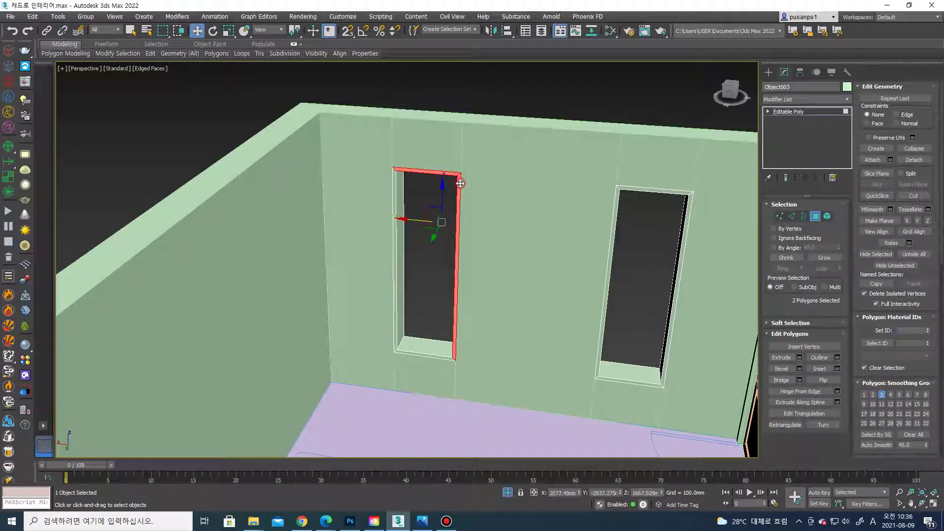
{"action": "left_click", "coordinate": [397, 196], "text": "ctrl"}
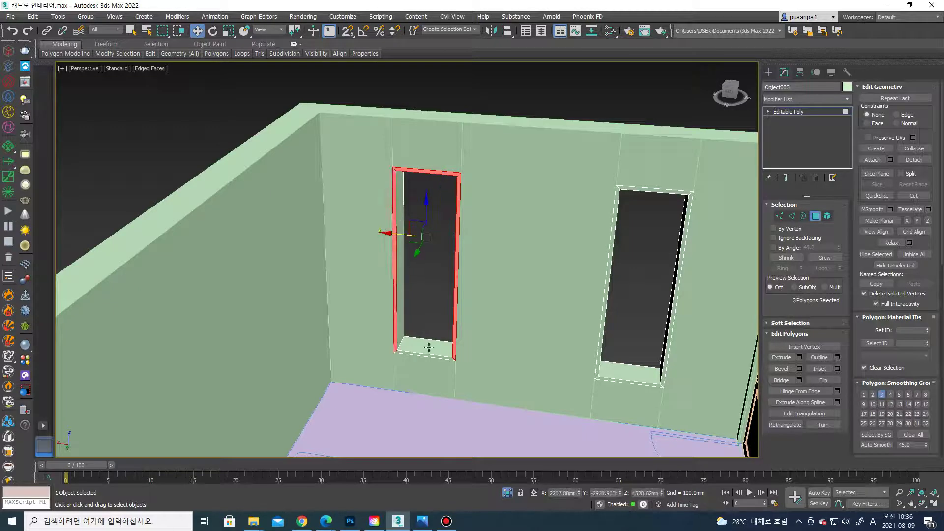
{"action": "left_click", "coordinate": [425, 355], "text": "ctrl"}
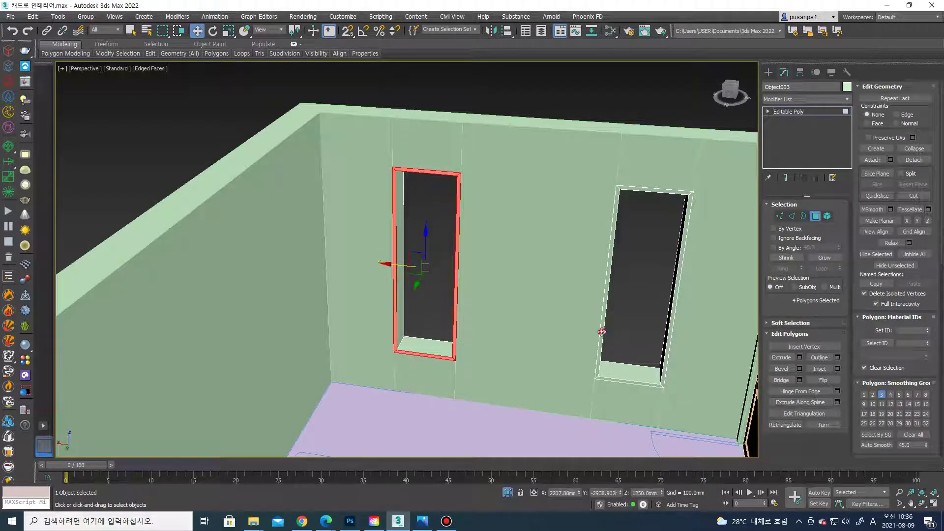
{"action": "left_click", "coordinate": [601, 332], "text": "ctrl"}
{"action": "left_click", "coordinate": [669, 344], "text": "ctrl"}
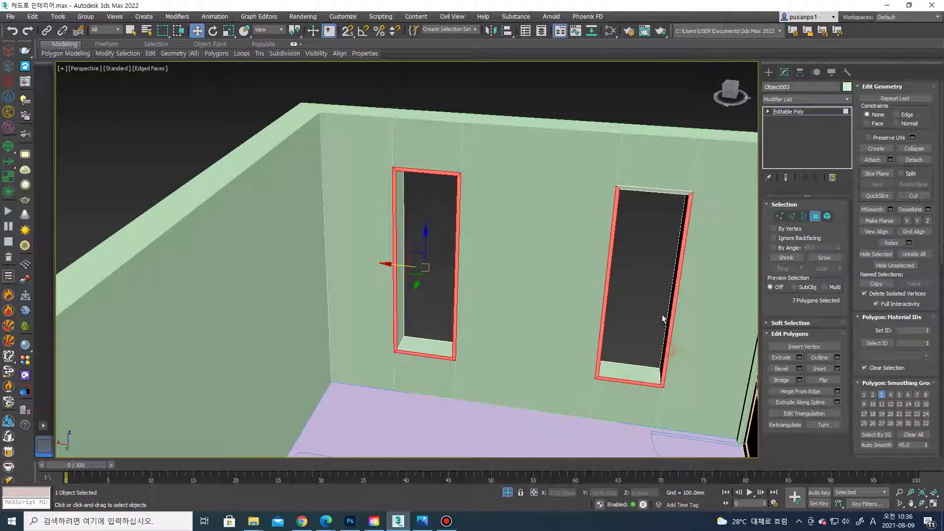
{"action": "left_click", "coordinate": [680, 191], "text": "ctrl"}
Add the remaining hidden frame faces around both window openings to the selection
{"action": "scroll", "coordinate": [680, 191], "scroll_direction": "down", "scroll_amount": 3}
{"action": "middle_click_drag", "start_coordinate": [679, 192], "coordinate": [553, 208], "text": "alt"}
{"action": "scroll", "coordinate": [554, 208], "scroll_direction": "up", "scroll_amount": 5}
{"action": "left_click", "coordinate": [543, 200], "text": "ctrl"}
{"action": "left_click", "coordinate": [494, 212], "text": "ctrl"}
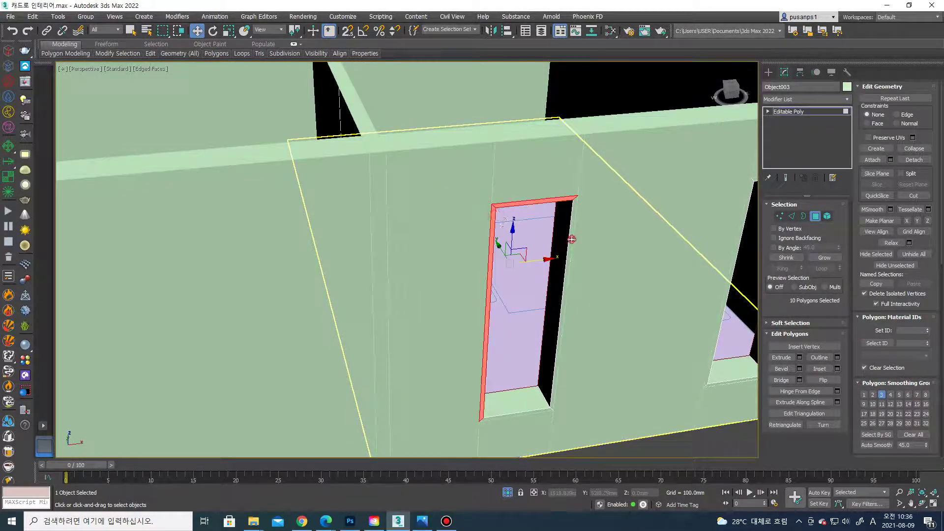
{"action": "left_click", "coordinate": [571, 239], "text": "ctrl"}
{"action": "left_click", "coordinate": [523, 412], "text": "ctrl"}
{"action": "middle_click_drag", "start_coordinate": [639, 351], "coordinate": [598, 183], "text": "alt"}
{"action": "left_click", "coordinate": [597, 183], "text": "ctrl"}
{"action": "left_click", "coordinate": [560, 196], "text": "ctrl"}
{"action": "left_click", "coordinate": [633, 217], "text": "ctrl"}
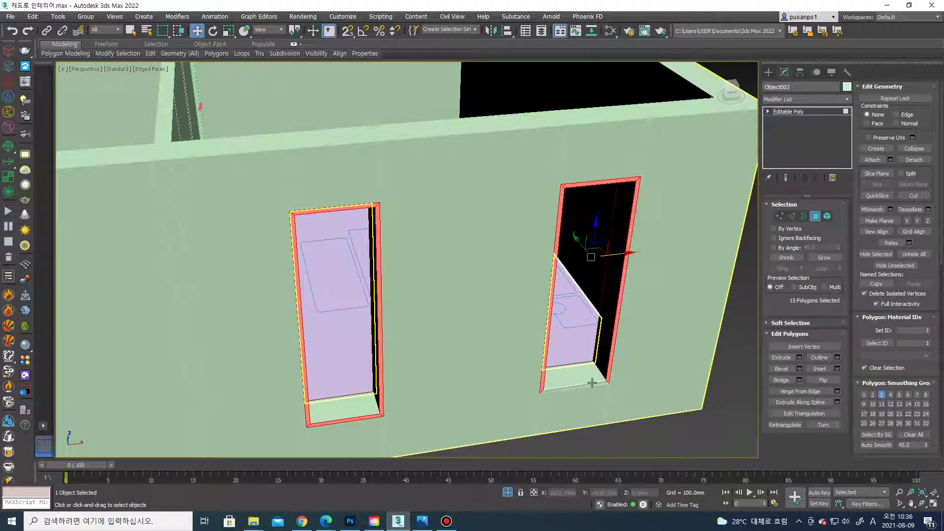
{"action": "left_click", "coordinate": [592, 383], "text": "ctrl"}
Extrude the 16 selected frame faces by 15 mm
{"action": "left_click", "coordinate": [800, 357]}
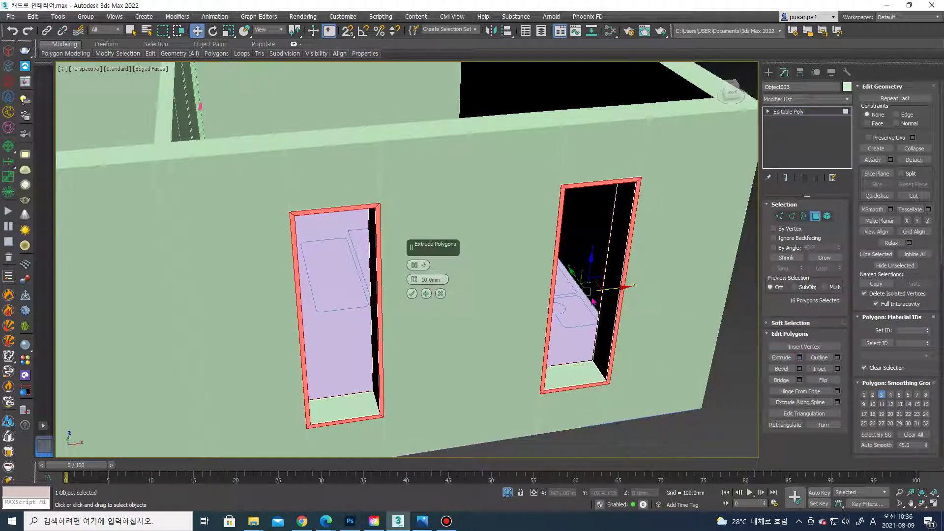
{"action": "middle_click_drag", "start_coordinate": [471, 288], "coordinate": [424, 283], "text": "alt"}
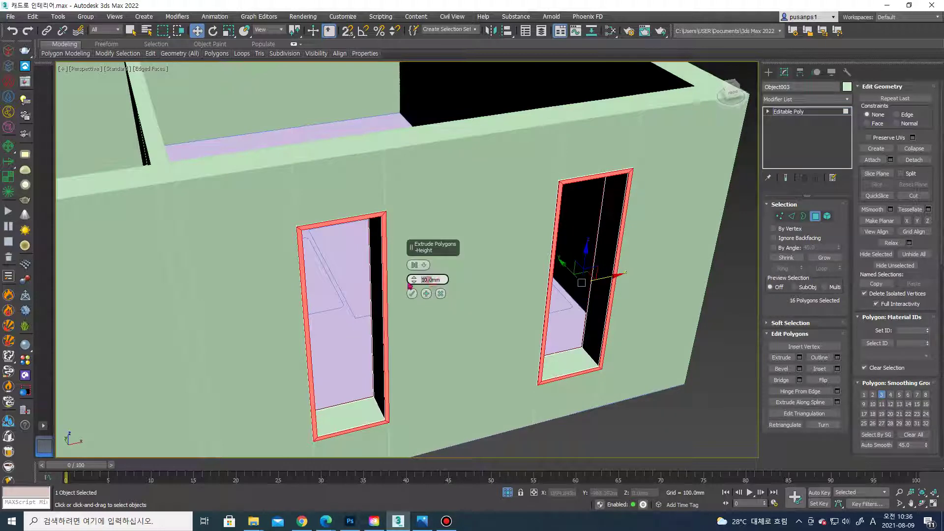
{"action": "type", "text": "15"}
{"action": "key", "text": "Return"}
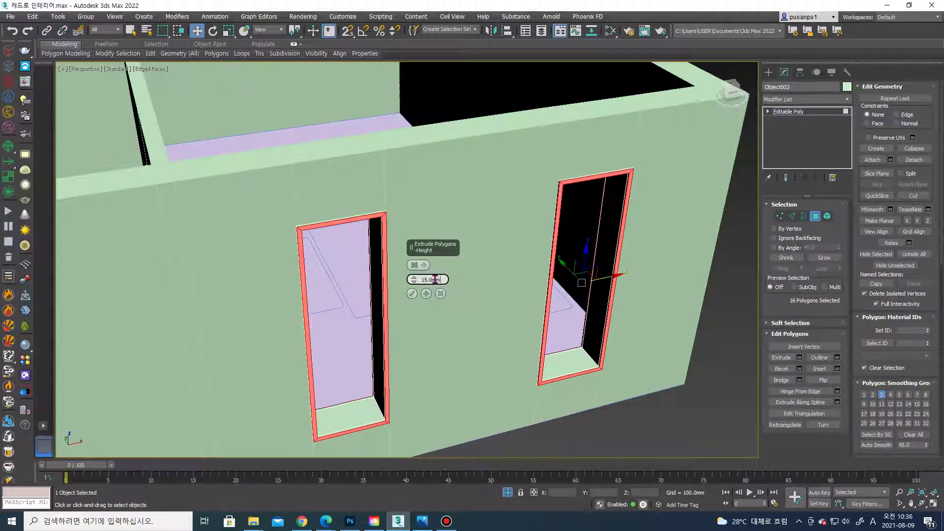
{"action": "left_click", "coordinate": [413, 293]}
Clear the face selection, zoom out to the whole room and deselect the frame
{"action": "key", "text": "ctrl+d"}
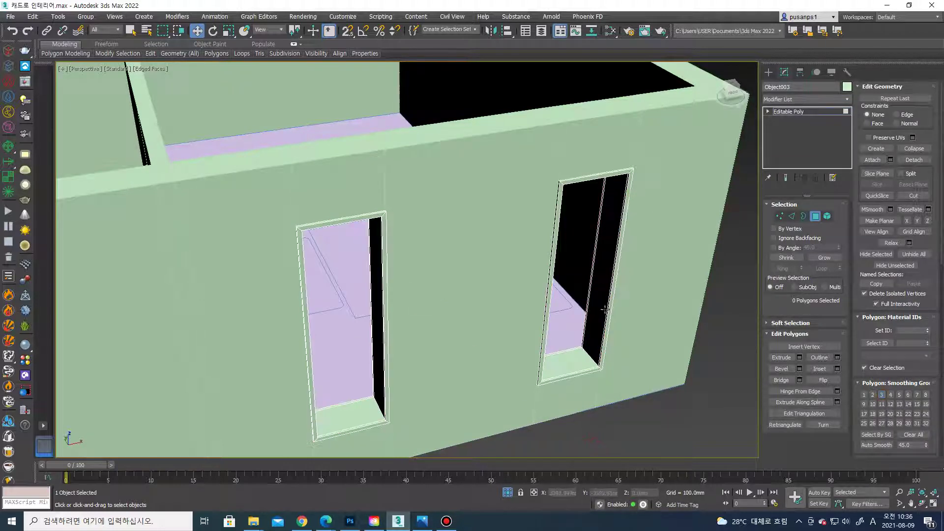
{"action": "key", "text": "z"}
{"action": "middle_click_drag", "start_coordinate": [492, 295], "coordinate": [540, 319], "text": "alt"}
{"action": "left_click", "coordinate": [769, 76]}
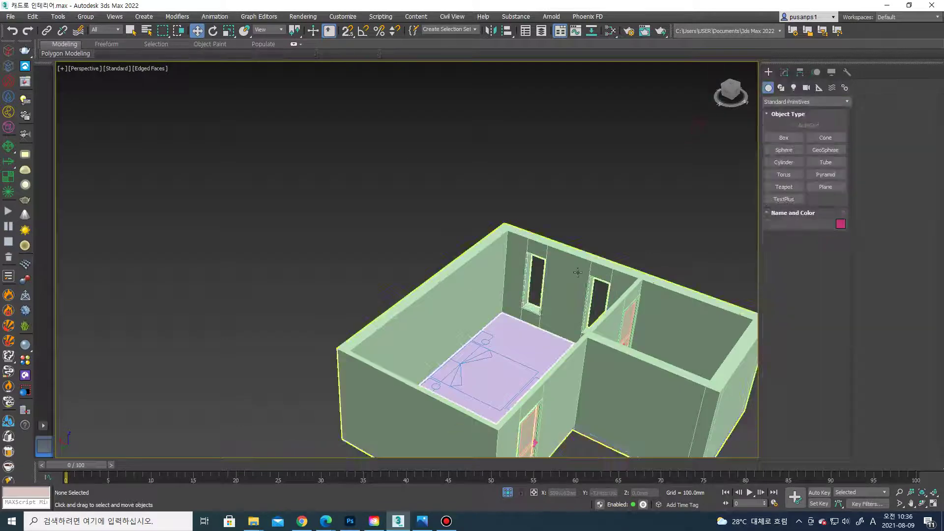
Reselect the frame object and select the edge ring running around the window frames
{"action": "scroll", "coordinate": [467, 295], "scroll_direction": "up", "scroll_amount": 3}
{"action": "scroll", "coordinate": [522, 302], "scroll_direction": "up", "scroll_amount": 2}
{"action": "left_click", "coordinate": [522, 302]}
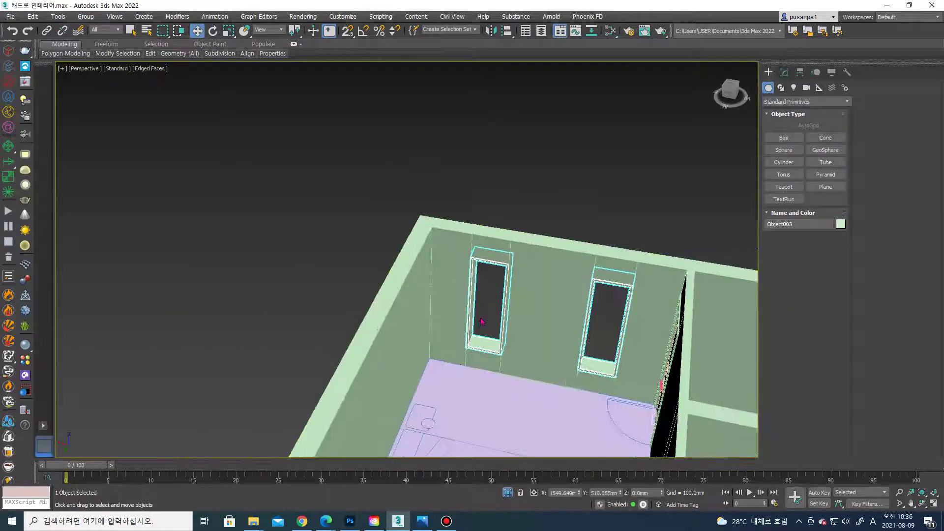
{"action": "key", "text": "4"}
{"action": "scroll", "coordinate": [480, 339], "scroll_direction": "up", "scroll_amount": 2}
{"action": "scroll", "coordinate": [469, 340], "scroll_direction": "up", "scroll_amount": 2}
{"action": "key", "text": "2"}
{"action": "left_click", "coordinate": [469, 339]}
{"action": "scroll", "coordinate": [540, 342], "scroll_direction": "down", "scroll_amount": 2}
{"action": "mouse_move", "coordinate": [544, 343]}
{"action": "middle_mouse_down", "text": "alt"}
{"action": "mouse_move", "coordinate": [556, 340]}
{"action": "mouse_move", "coordinate": [535, 371]}
{"action": "middle_mouse_up", "text": "alt"}
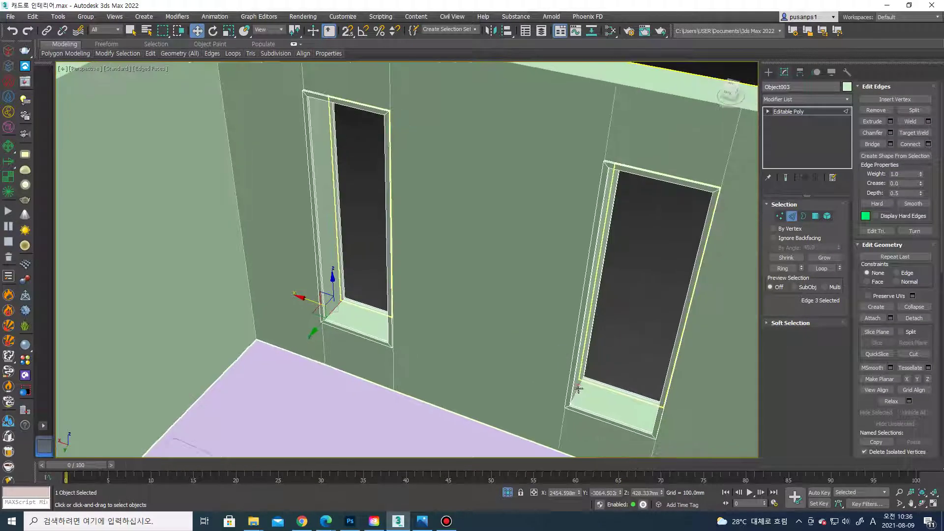
{"action": "left_click", "coordinate": [782, 268]}
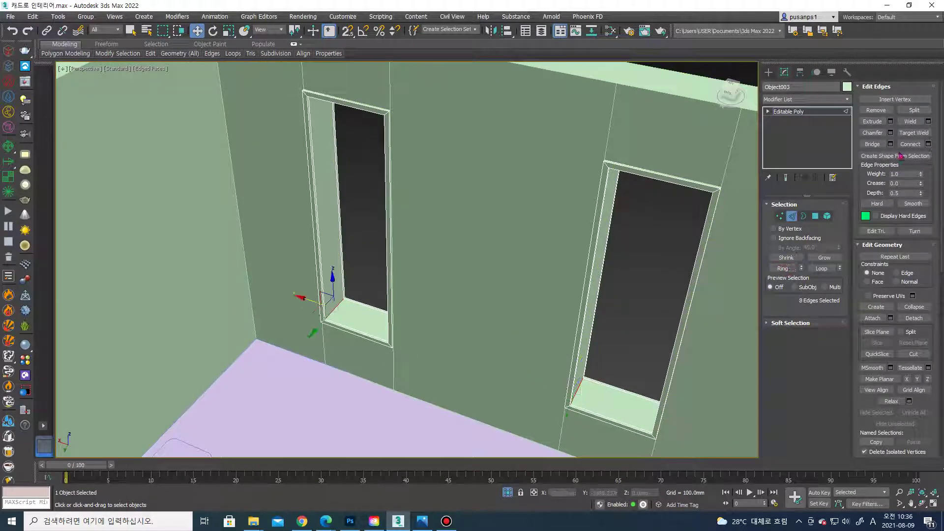
Connect the edge ring with 2 segments pinched to -2
{"action": "left_click", "coordinate": [928, 144]}
{"action": "double_click", "coordinate": [424, 265]}
{"action": "type", "text": "2"}
{"action": "left_click_drag", "start_coordinate": [413, 279], "coordinate": [412, 317]}
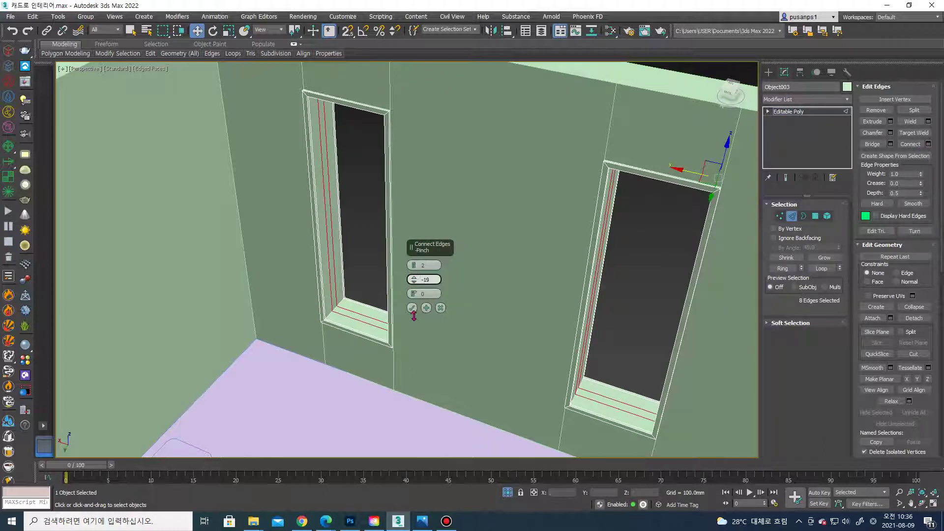
{"action": "left_click_drag", "start_coordinate": [424, 283], "coordinate": [413, 316]}
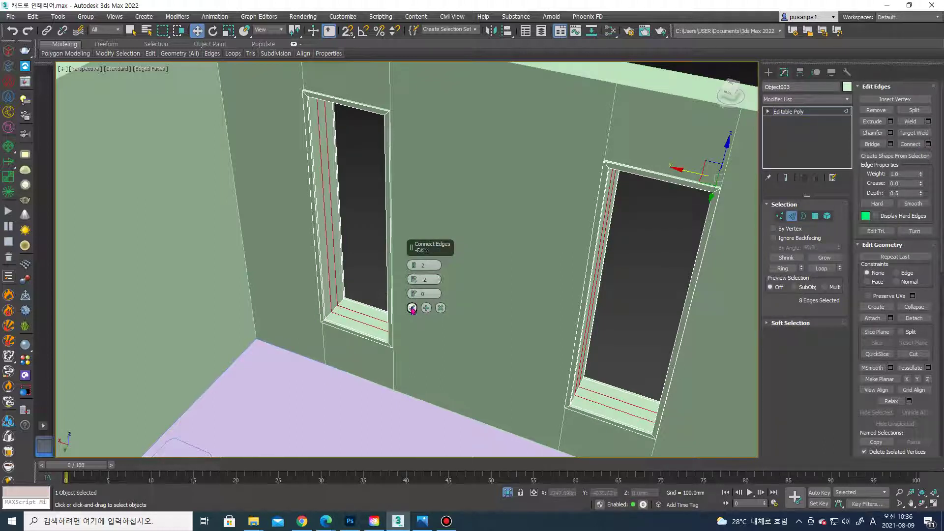
{"action": "left_click", "coordinate": [412, 309]}
Select the sill, jamb and head faces of both window frames
{"action": "key", "text": "4"}
{"action": "left_click", "coordinate": [352, 320]}
{"action": "left_click", "coordinate": [338, 274], "text": "ctrl"}
{"action": "middle_click_drag", "start_coordinate": [338, 274], "coordinate": [398, 241], "text": "alt"}
{"action": "left_click", "coordinate": [398, 241], "text": "ctrl"}
{"action": "scroll", "coordinate": [392, 141], "scroll_direction": "up", "scroll_amount": 5}
{"action": "mouse_move", "coordinate": [392, 140]}
{"action": "middle_mouse_down", "text": "alt"}
{"action": "mouse_move", "coordinate": [383, 179]}
{"action": "mouse_move", "coordinate": [379, 168]}
{"action": "middle_mouse_up", "text": "alt"}
{"action": "left_click", "coordinate": [378, 168], "text": "ctrl"}
{"action": "mouse_move", "coordinate": [637, 201]}
{"action": "middle_mouse_down", "text": "alt"}
{"action": "mouse_move", "coordinate": [542, 207]}
{"action": "mouse_move", "coordinate": [536, 102]}
{"action": "middle_mouse_up", "text": "alt"}
{"action": "left_click", "coordinate": [536, 86], "text": "ctrl"}
{"action": "scroll", "coordinate": [516, 103], "scroll_direction": "down", "scroll_amount": 5}
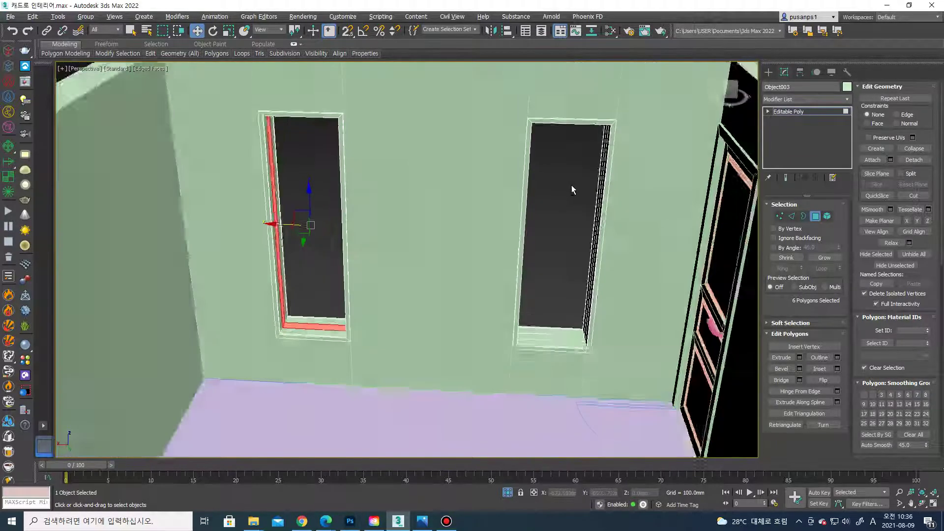
Add the last frame face and detach the selection as a clone named Object004
{"action": "middle_click_drag", "start_coordinate": [569, 189], "coordinate": [581, 304], "text": "alt"}
{"action": "left_click", "coordinate": [581, 305], "text": "ctrl"}
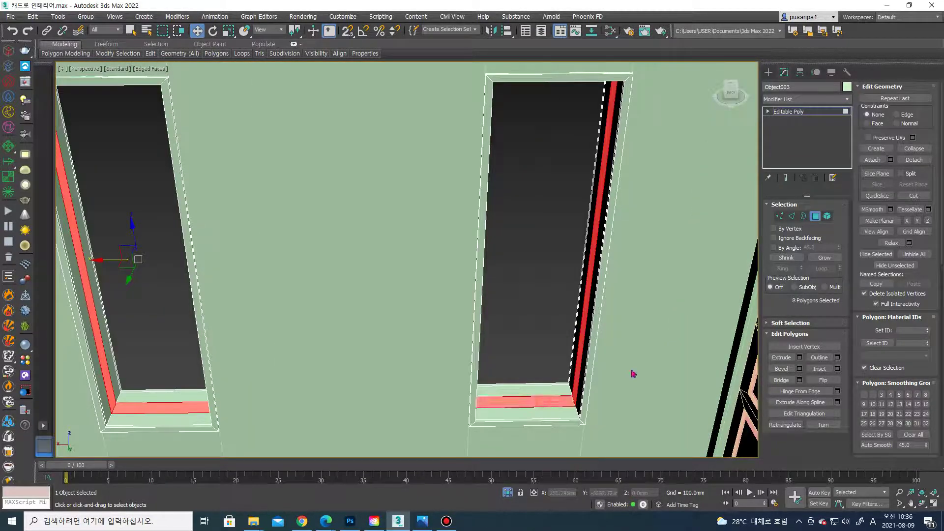
{"action": "left_click", "coordinate": [914, 161]}
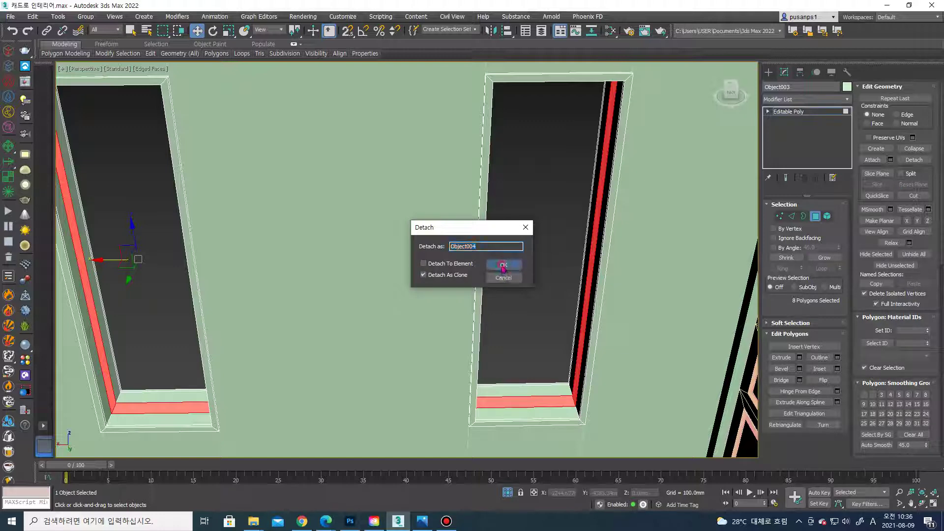
{"action": "left_click", "coordinate": [503, 266]}
Select Object004 and give it a Shell modifier with 40 mm outer amount
{"action": "left_click", "coordinate": [537, 398]}
{"action": "left_click", "coordinate": [784, 73]}
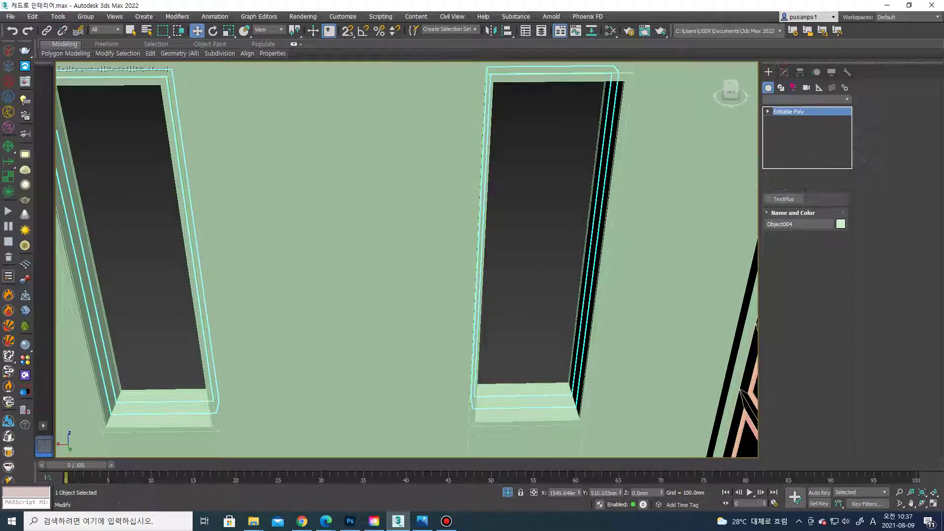
{"action": "left_click", "coordinate": [802, 99]}
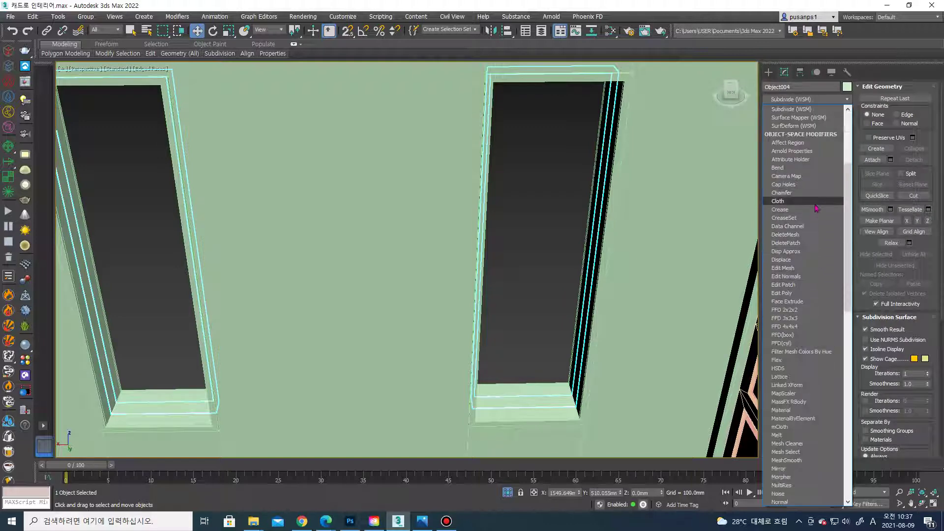
{"action": "scroll", "coordinate": [804, 219], "scroll_direction": "down", "scroll_amount": 18}
{"action": "left_click", "coordinate": [816, 168]}
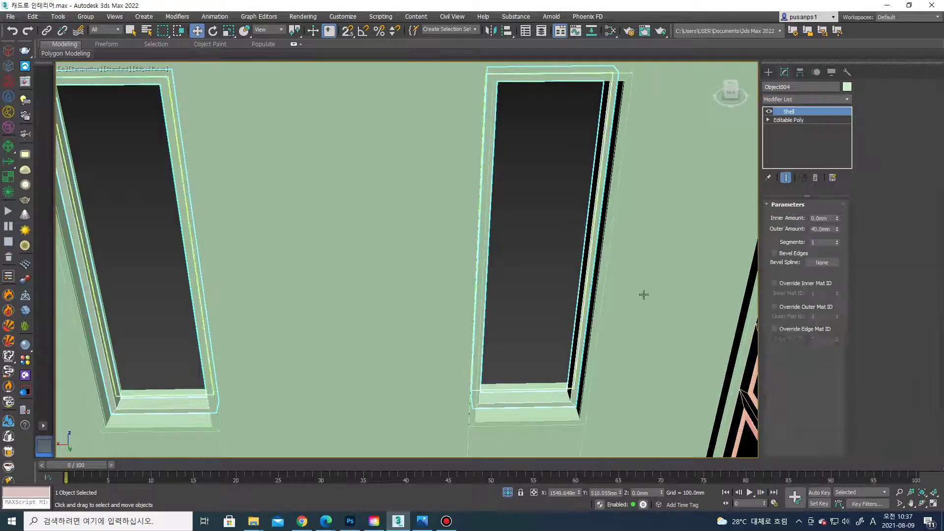
{"action": "scroll", "coordinate": [634, 290], "scroll_direction": "down", "scroll_amount": 2}
{"action": "scroll", "coordinate": [619, 289], "scroll_direction": "down", "scroll_amount": 4}
{"action": "scroll", "coordinate": [612, 280], "scroll_direction": "down", "scroll_amount": 2}
{"action": "right_click", "coordinate": [597, 253]}
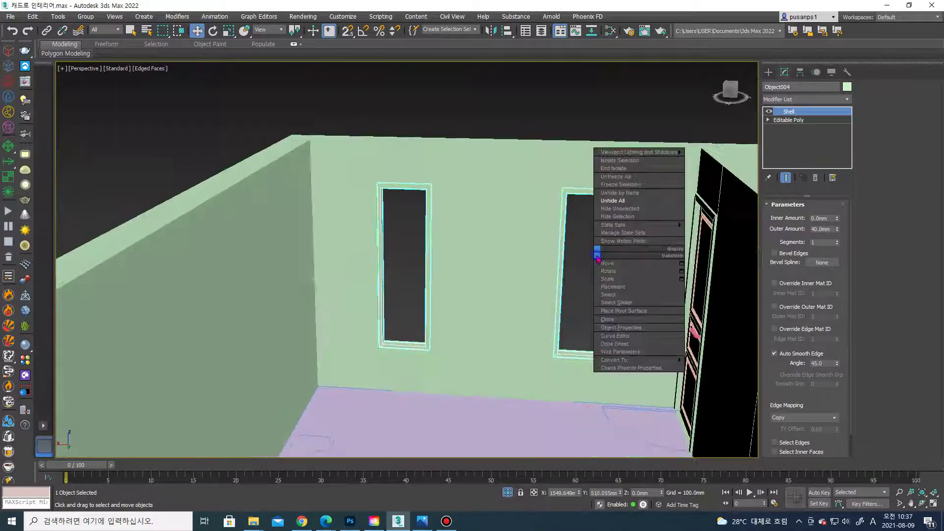
Collapse Object004 to editable poly, isolate it, and select both frames' long side edges
{"action": "left_click", "coordinate": [708, 367]}
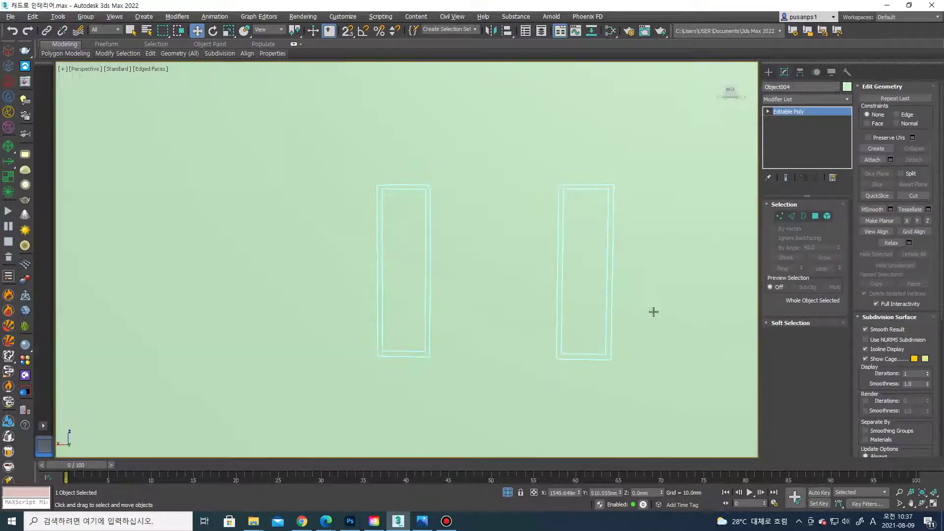
{"action": "key", "text": "alt+q"}
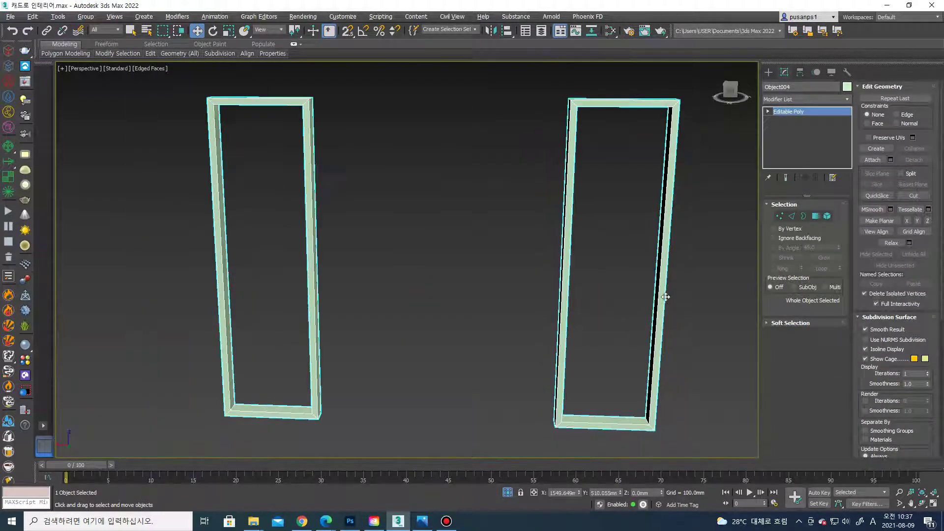
{"action": "key", "text": "2"}
{"action": "left_click_drag", "start_coordinate": [516, 281], "coordinate": [695, 296]}
{"action": "left_click_drag", "start_coordinate": [150, 257], "coordinate": [142, 252]}
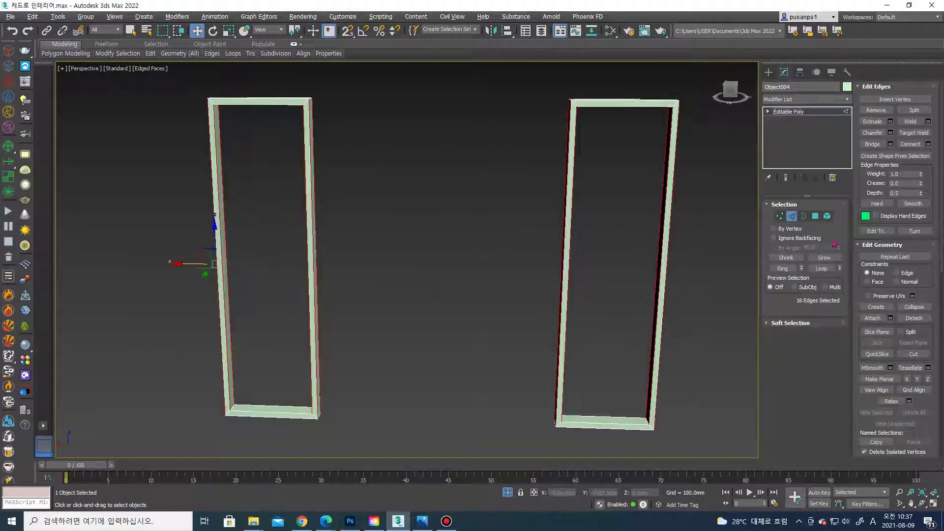
Connect a mid-height edge across both frames and preview a 14.63 mm chamfer
{"action": "left_click", "coordinate": [928, 145]}
{"action": "left_click", "coordinate": [412, 308]}
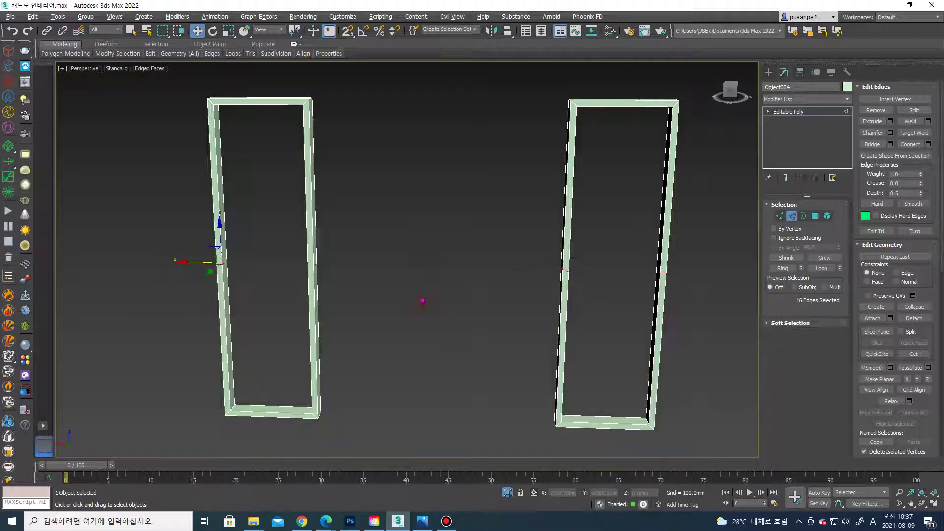
{"action": "left_click", "coordinate": [890, 132]}
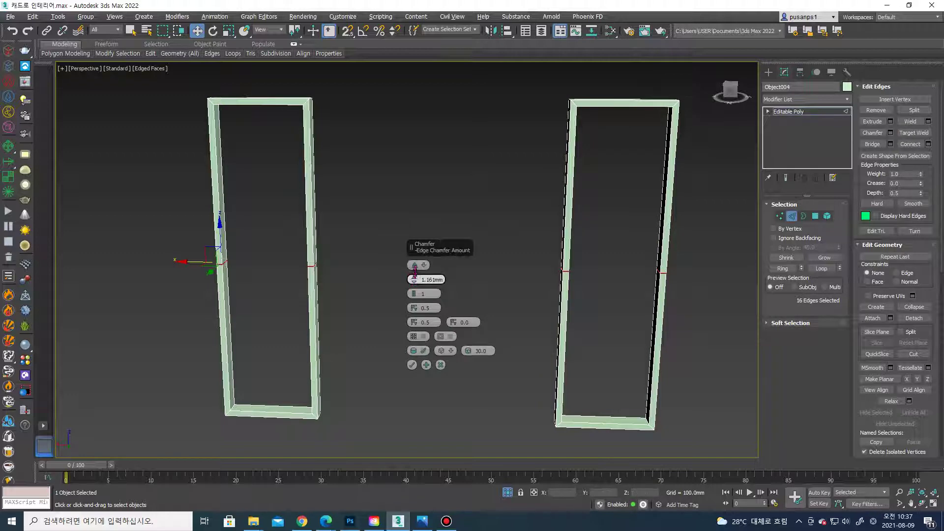
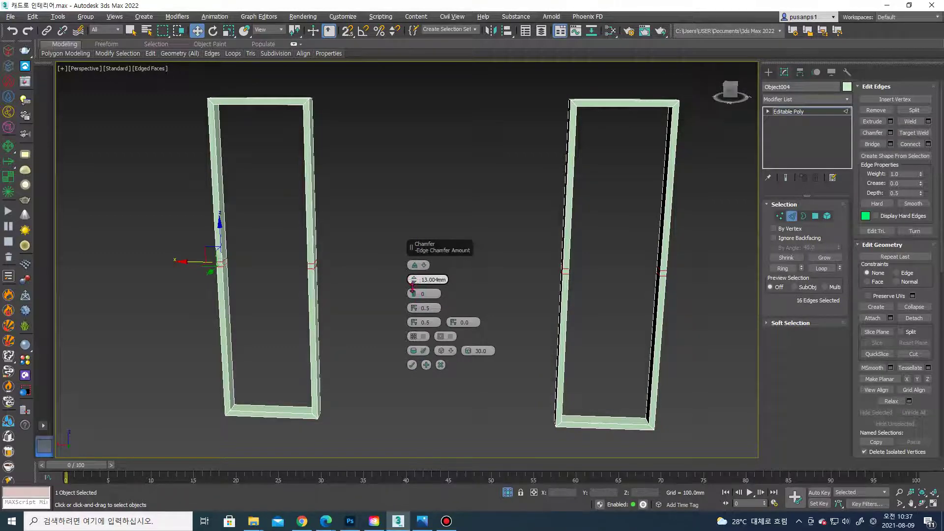
Apply the edge chamfer and bridge the post polygons into crossbars across both frames
{"action": "left_click", "coordinate": [412, 365]}
{"action": "key", "text": "4"}
{"action": "mouse_move", "coordinate": [344, 275]}
{"action": "middle_mouse_down", "text": "alt"}
{"action": "mouse_move", "coordinate": [302, 272]}
{"action": "mouse_move", "coordinate": [301, 240]}
{"action": "middle_mouse_up", "text": "alt"}
{"action": "scroll", "coordinate": [491, 241], "scroll_direction": "up", "scroll_amount": 4}
{"action": "scroll", "coordinate": [509, 288], "scroll_direction": "up", "scroll_amount": 3}
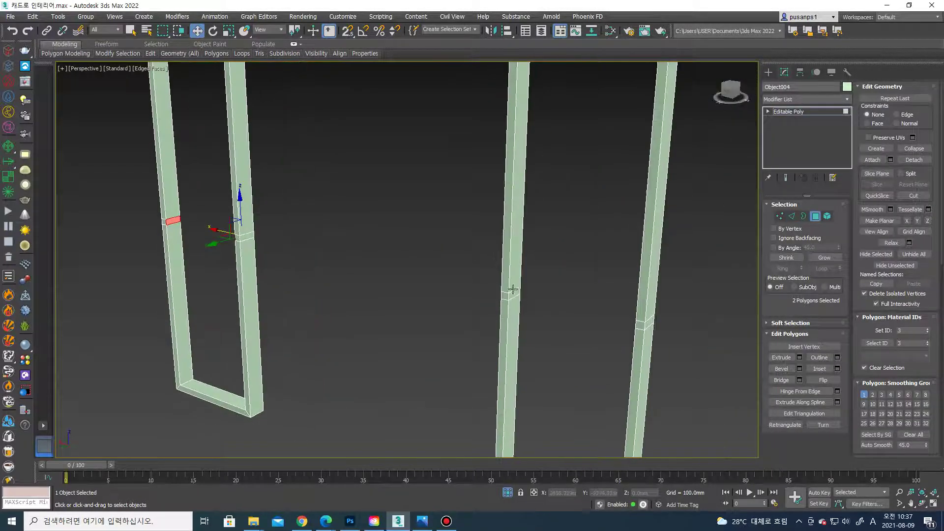
{"action": "left_click", "coordinate": [516, 293], "text": "ctrl"}
{"action": "middle_click_drag", "start_coordinate": [521, 293], "coordinate": [492, 290], "text": "alt"}
{"action": "left_click", "coordinate": [629, 224], "text": "ctrl"}
{"action": "left_click", "coordinate": [781, 380]}
{"action": "scroll", "coordinate": [686, 285], "scroll_direction": "down", "scroll_amount": 4}
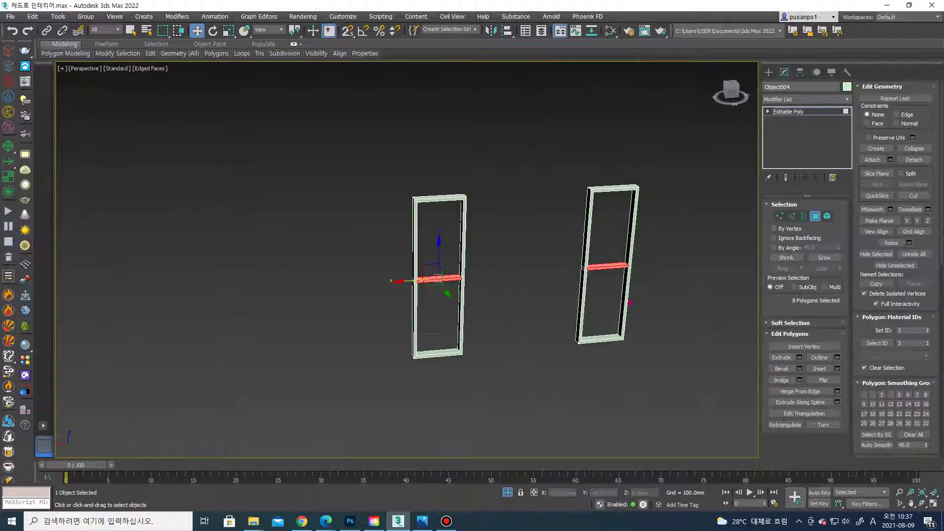
Lower the crossbars' middle vertices near the frame bottoms, then unhide the walls and floor
{"action": "key", "text": "1"}
{"action": "left_click_drag", "start_coordinate": [678, 280], "coordinate": [387, 241]}
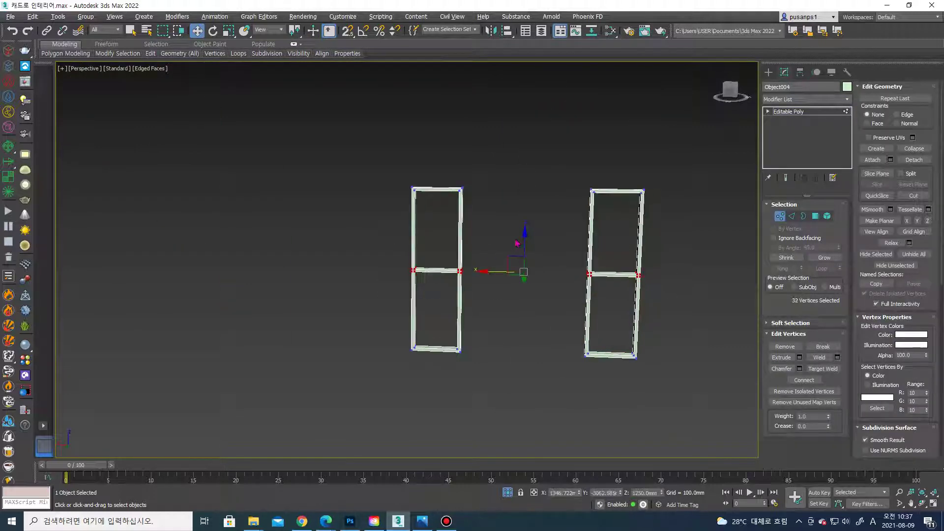
{"action": "left_click_drag", "start_coordinate": [524, 241], "coordinate": [525, 284]}
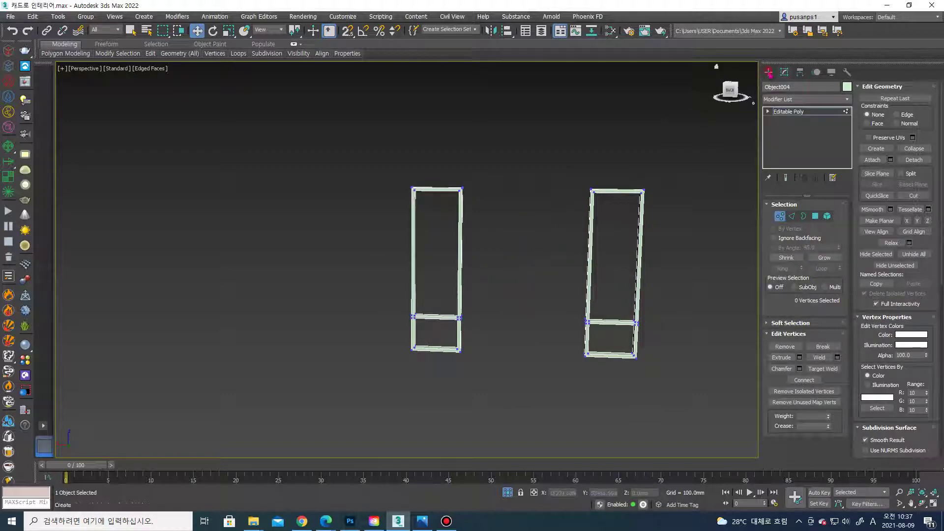
{"action": "left_click", "coordinate": [769, 72]}
{"action": "right_click", "coordinate": [623, 135]}
{"action": "left_click", "coordinate": [639, 93]}
Select the window frame object and isolate it from the room
{"action": "scroll", "coordinate": [623, 187], "scroll_direction": "up", "scroll_amount": 2}
{"action": "scroll", "coordinate": [613, 307], "scroll_direction": "down", "scroll_amount": 4}
{"action": "scroll", "coordinate": [603, 295], "scroll_direction": "up", "scroll_amount": 2}
{"action": "scroll", "coordinate": [495, 313], "scroll_direction": "up", "scroll_amount": 2}
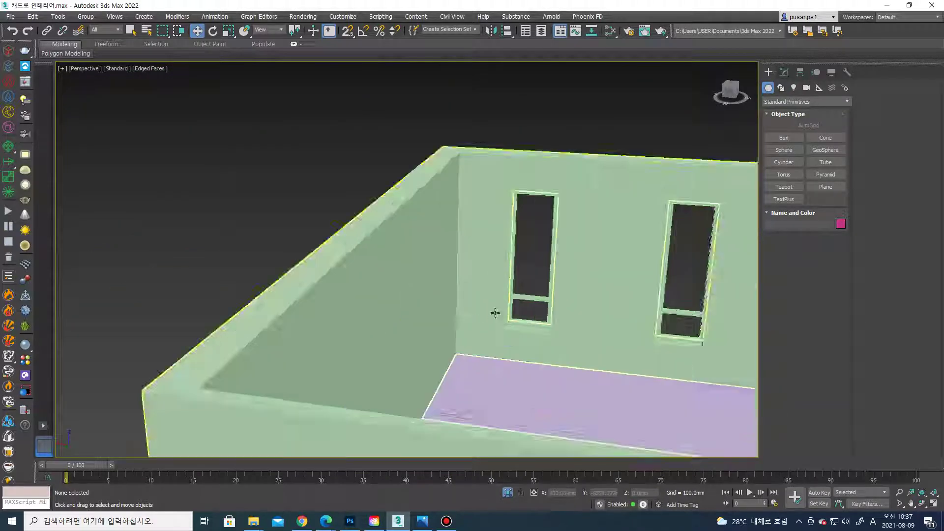
{"action": "scroll", "coordinate": [541, 295], "scroll_direction": "up", "scroll_amount": 2}
{"action": "left_click", "coordinate": [577, 284]}
{"action": "scroll", "coordinate": [499, 274], "scroll_direction": "up", "scroll_amount": 2}
{"action": "scroll", "coordinate": [558, 283], "scroll_direction": "down", "scroll_amount": 2}
{"action": "scroll", "coordinate": [658, 296], "scroll_direction": "up", "scroll_amount": 2}
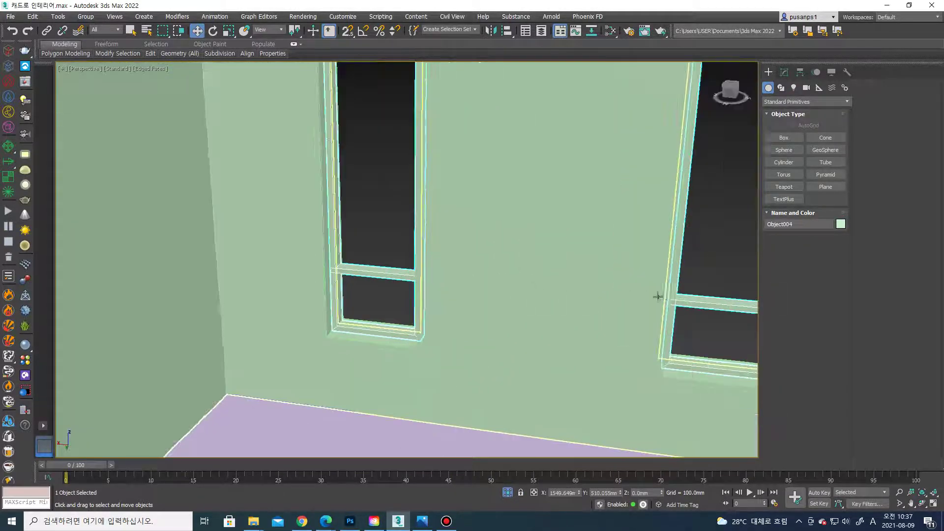
{"action": "key", "text": "alt+q"}
{"action": "scroll", "coordinate": [269, 342], "scroll_direction": "up", "scroll_amount": 2}
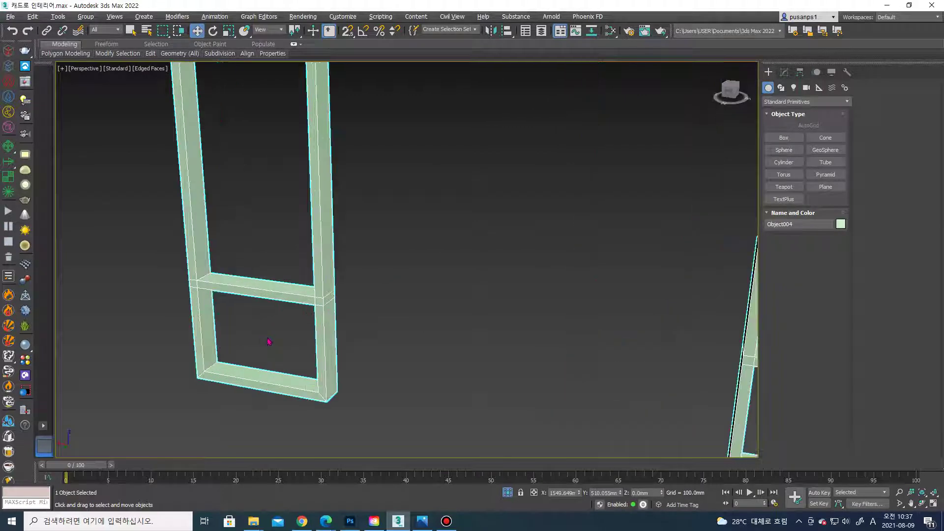
Select the inner bottom, side and top faces of both frames' lower openings
{"action": "key", "text": "4"}
{"action": "left_click", "coordinate": [228, 368]}
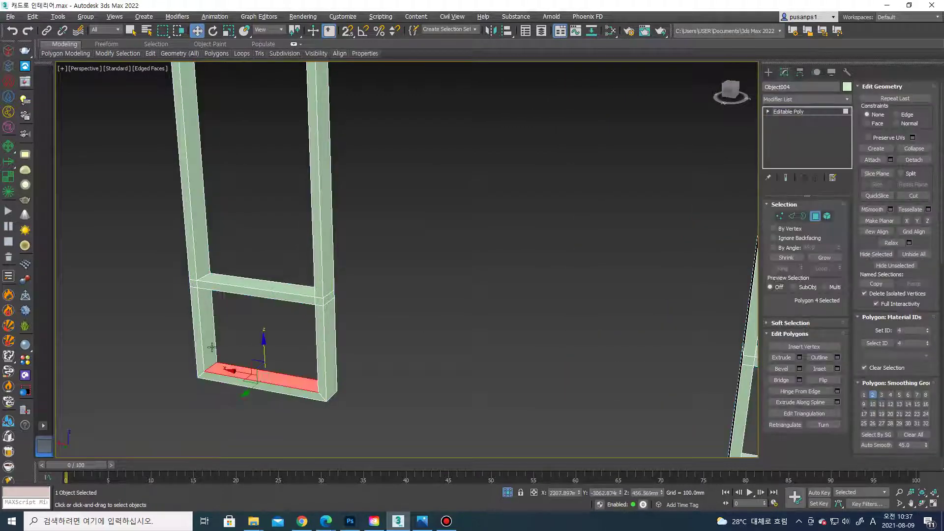
{"action": "mouse_move", "coordinate": [212, 347]}
{"action": "middle_mouse_down", "text": "alt"}
{"action": "mouse_move", "coordinate": [280, 331]}
{"action": "mouse_move", "coordinate": [310, 299]}
{"action": "mouse_move", "coordinate": [303, 289]}
{"action": "mouse_move", "coordinate": [560, 352]}
{"action": "mouse_move", "coordinate": [474, 387]}
{"action": "middle_mouse_up", "text": "alt"}
{"action": "left_click", "coordinate": [318, 315], "text": "ctrl"}
{"action": "left_click", "coordinate": [302, 288], "text": "ctrl"}
{"action": "left_click", "coordinate": [467, 386], "text": "ctrl"}
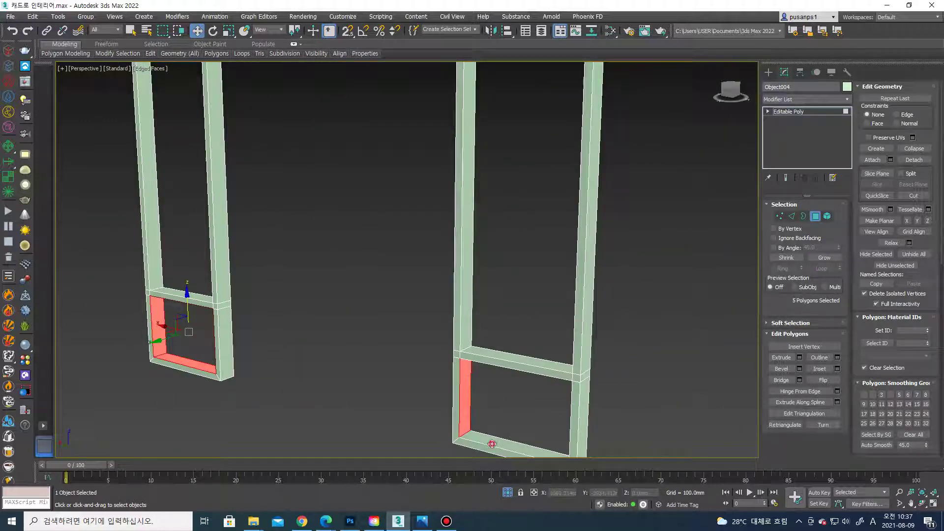
{"action": "left_click", "coordinate": [491, 444], "text": "ctrl"}
{"action": "middle_click_drag", "start_coordinate": [491, 444], "coordinate": [553, 413], "text": "alt"}
{"action": "left_click", "coordinate": [583, 368], "text": "ctrl"}
{"action": "scroll", "coordinate": [570, 329], "scroll_direction": "up", "scroll_amount": 5}
{"action": "left_click", "coordinate": [570, 315], "text": "ctrl"}
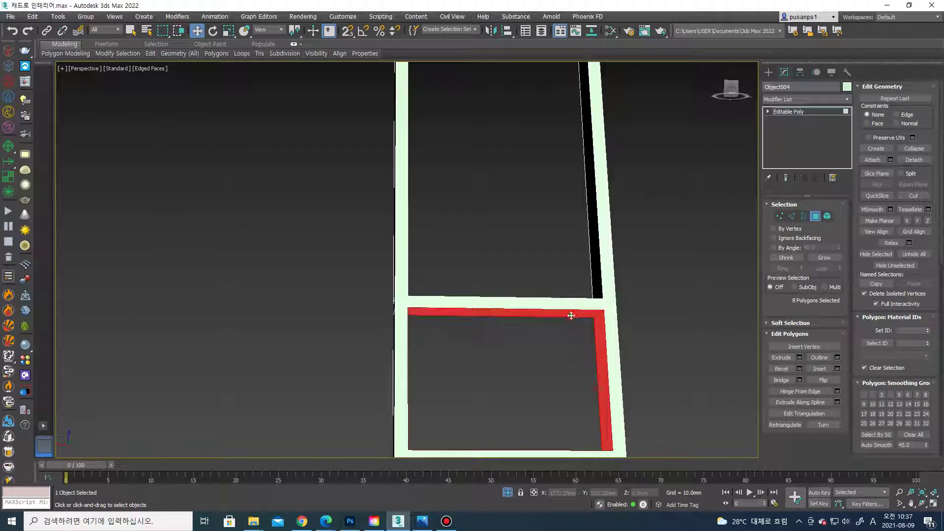
Detach the selected faces as Object005 and select the new object
{"action": "left_click", "coordinate": [913, 160]}
{"action": "left_click", "coordinate": [504, 265]}
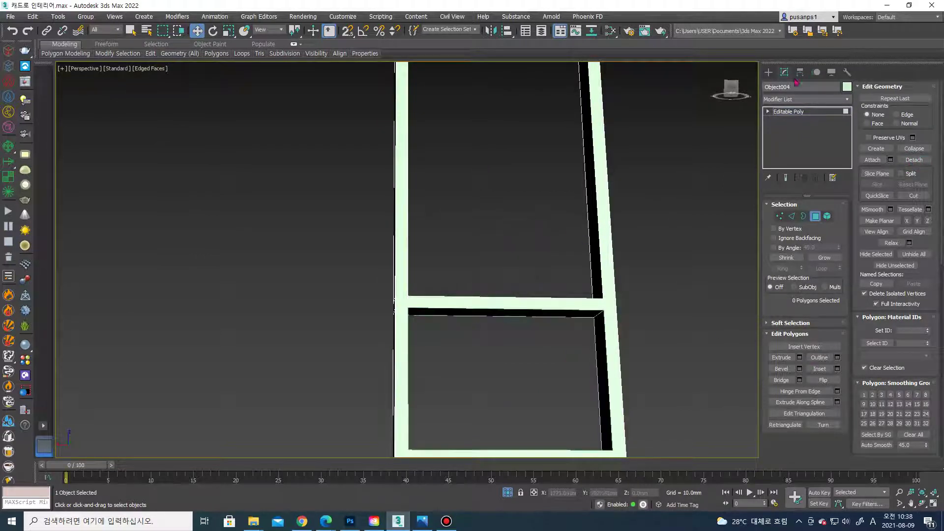
{"action": "left_click", "coordinate": [768, 72]}
{"action": "left_click", "coordinate": [598, 322]}
{"action": "scroll", "coordinate": [598, 322], "scroll_direction": "down", "scroll_amount": 5}
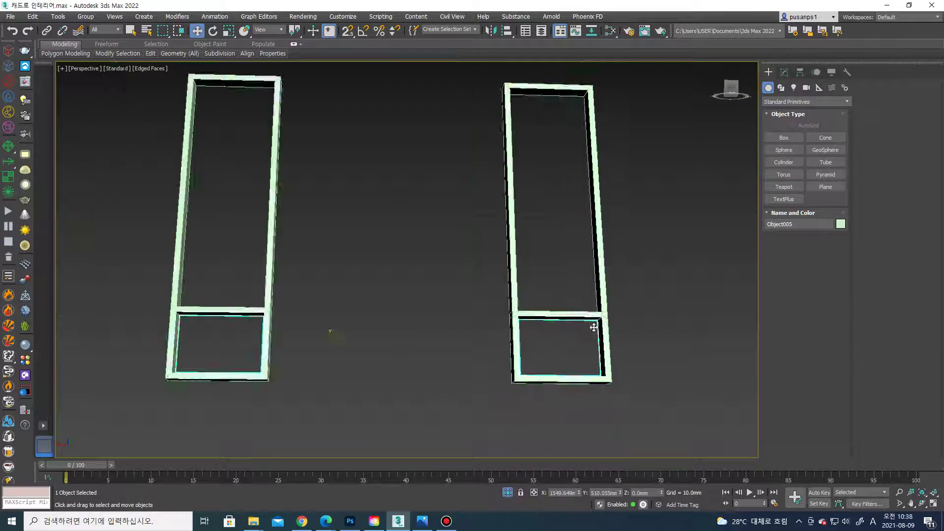
Centre Object005's pivot on the object using Affect Pivot Only
{"action": "key", "text": "r"}
{"action": "scroll", "coordinate": [498, 251], "scroll_direction": "down", "scroll_amount": 8}
{"action": "left_click", "coordinate": [800, 73]}
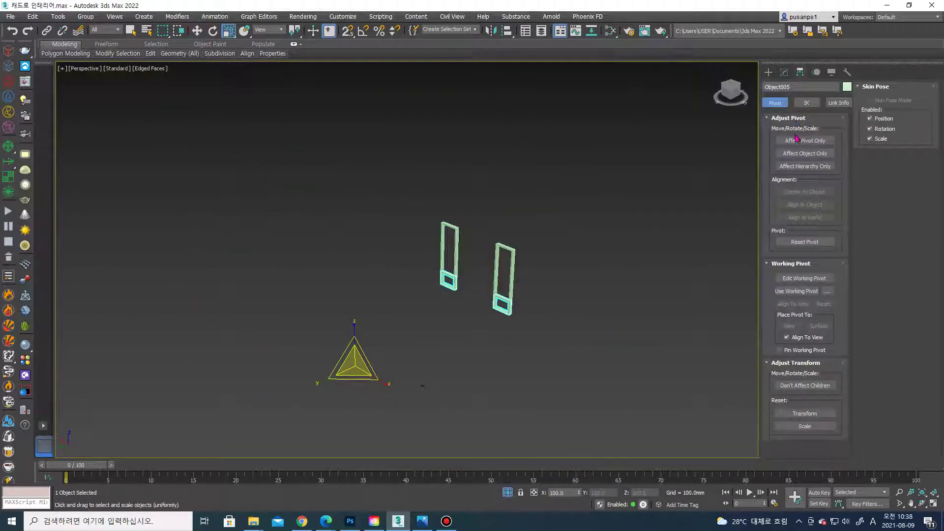
{"action": "left_click", "coordinate": [800, 140]}
{"action": "left_click", "coordinate": [811, 192]}
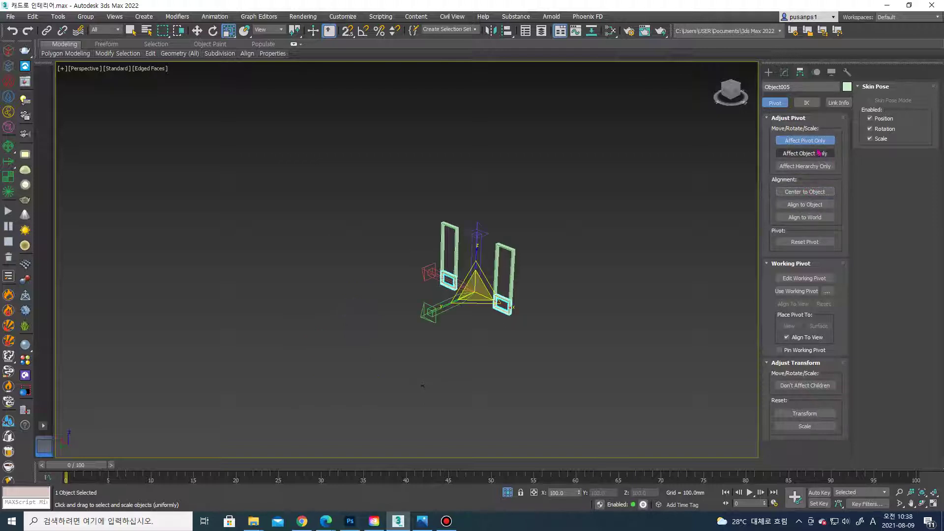
{"action": "left_click", "coordinate": [812, 142]}
{"action": "scroll", "coordinate": [474, 275], "scroll_direction": "up", "scroll_amount": 3}
{"action": "scroll", "coordinate": [479, 266], "scroll_direction": "up", "scroll_amount": 3}
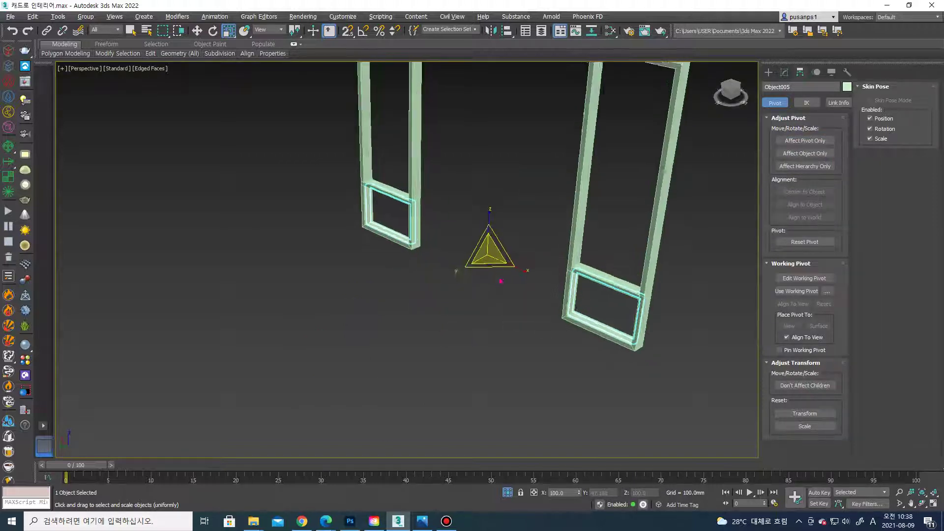
{"action": "scroll", "coordinate": [480, 258], "scroll_direction": "up", "scroll_amount": 4}
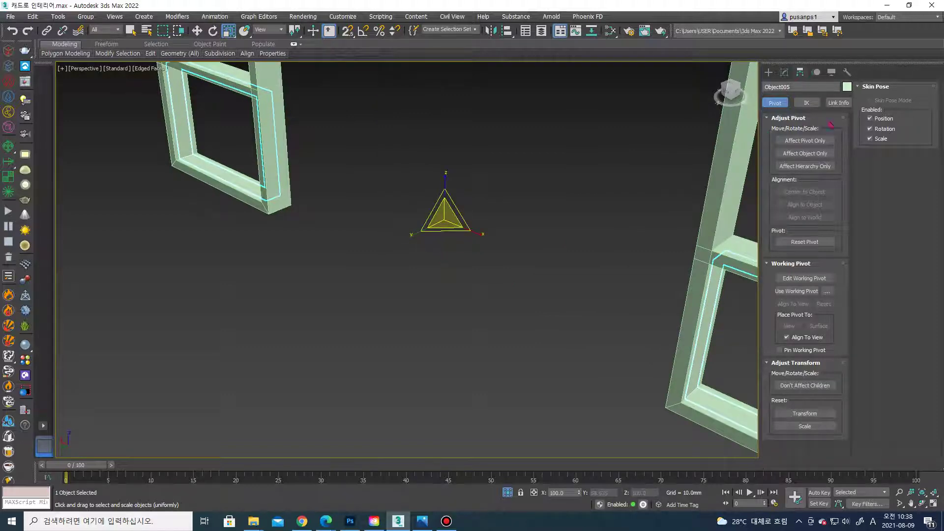
Add a Shell modifier to the sashes with a 35 mm outer amount
{"action": "left_click", "coordinate": [784, 72]}
{"action": "left_click", "coordinate": [803, 99]}
{"action": "scroll", "coordinate": [813, 211], "scroll_direction": "down", "scroll_amount": 3}
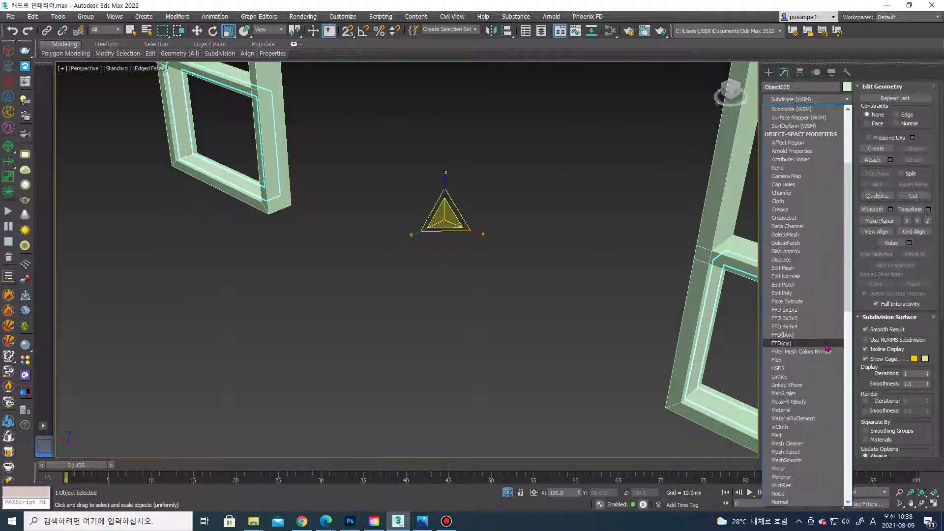
{"action": "scroll", "coordinate": [813, 211], "scroll_direction": "down", "scroll_amount": 5}
{"action": "scroll", "coordinate": [813, 211], "scroll_direction": "down", "scroll_amount": 5}
{"action": "left_click", "coordinate": [796, 168]}
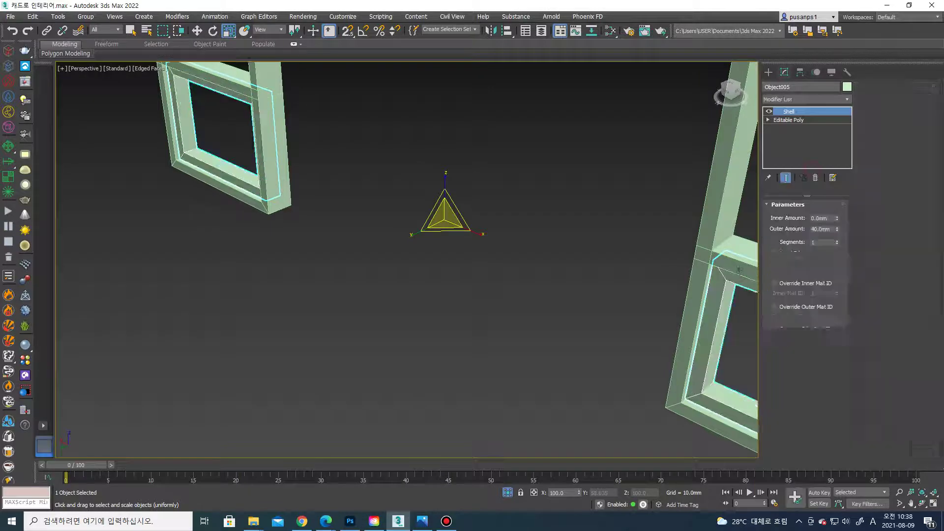
{"action": "left_click_drag", "start_coordinate": [837, 289], "coordinate": [836, 299]}
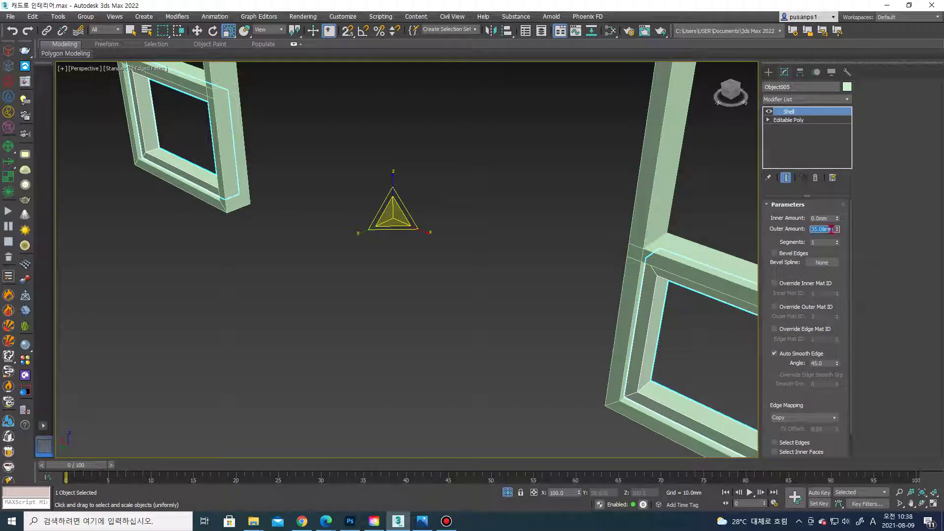
{"action": "scroll", "coordinate": [681, 316], "scroll_direction": "down", "scroll_amount": 3}
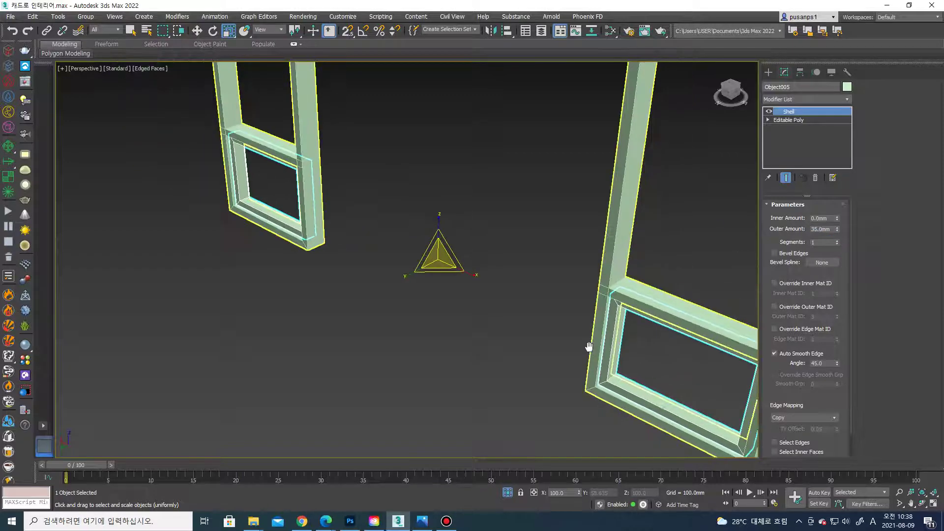
{"action": "scroll", "coordinate": [628, 344], "scroll_direction": "down", "scroll_amount": 3}
Convert the shelled sashes to an editable poly
{"action": "right_click", "coordinate": [644, 319]}
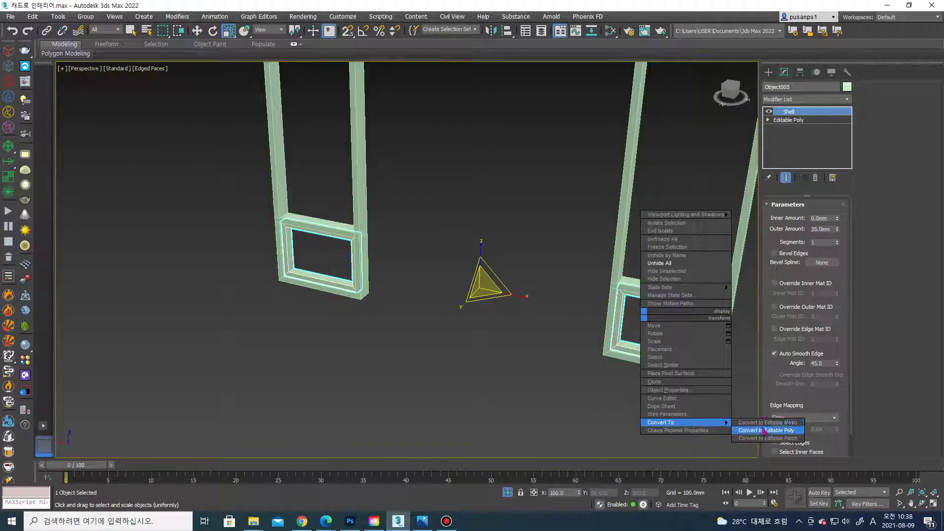
{"action": "left_click", "coordinate": [765, 431]}
{"action": "left_click", "coordinate": [643, 390]}
{"action": "middle_click_drag", "start_coordinate": [642, 390], "coordinate": [627, 379], "text": "alt"}
{"action": "scroll", "coordinate": [627, 380], "scroll_direction": "down", "scroll_amount": 2}
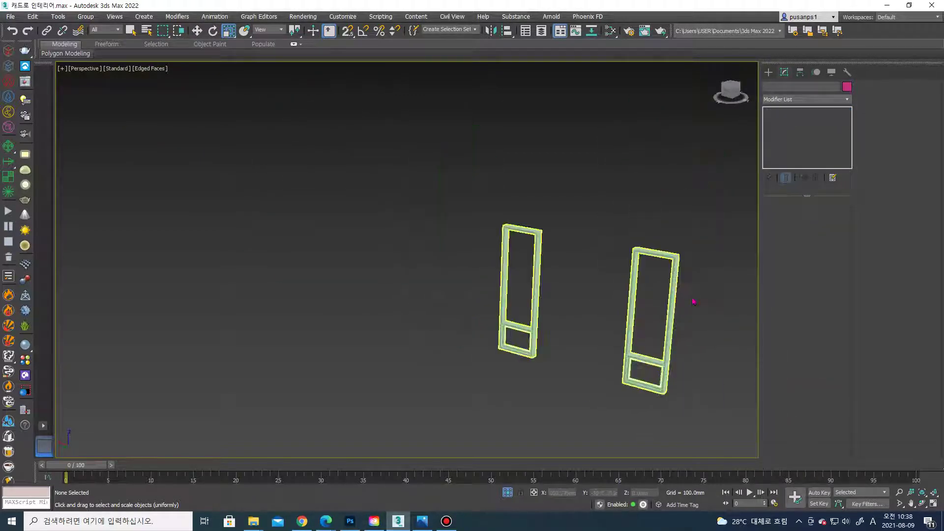
Unhide the walls and floor and switch to the four-viewport layout
{"action": "right_click", "coordinate": [689, 221]}
{"action": "left_click", "coordinate": [708, 173]}
{"action": "scroll", "coordinate": [692, 231], "scroll_direction": "down", "scroll_amount": 2}
{"action": "middle_click_drag", "start_coordinate": [692, 231], "coordinate": [627, 270], "text": "alt"}
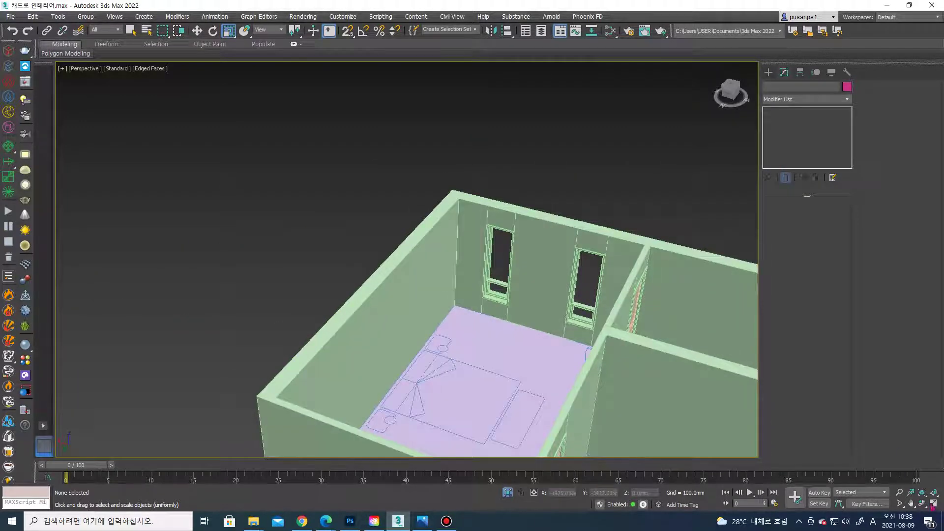
{"action": "left_click", "coordinate": [933, 503]}
Draw a thin box across the window opening in Top view and lower it into place
{"action": "left_click", "coordinate": [768, 72]}
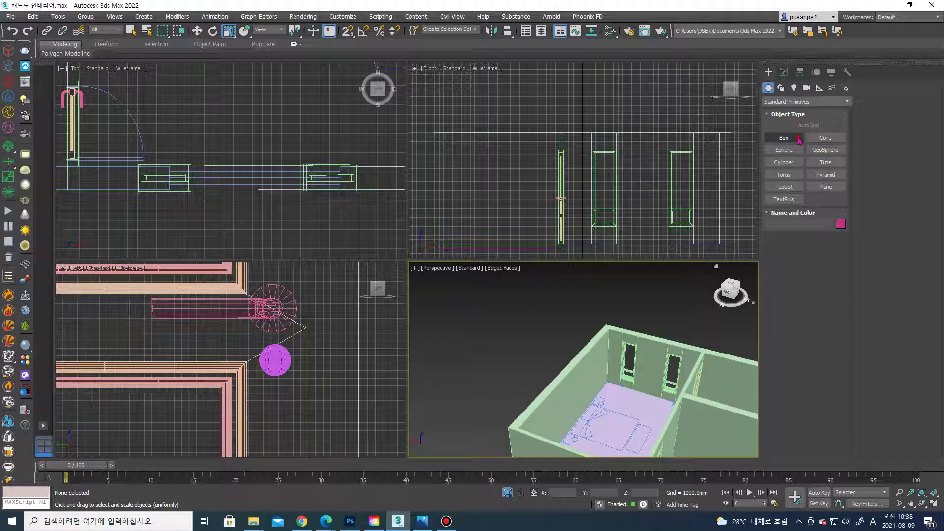
{"action": "left_click", "coordinate": [783, 138]}
{"action": "scroll", "coordinate": [147, 177], "scroll_direction": "up", "scroll_amount": 2}
{"action": "scroll", "coordinate": [143, 181], "scroll_direction": "up", "scroll_amount": 2}
{"action": "scroll", "coordinate": [143, 181], "scroll_direction": "up", "scroll_amount": 2}
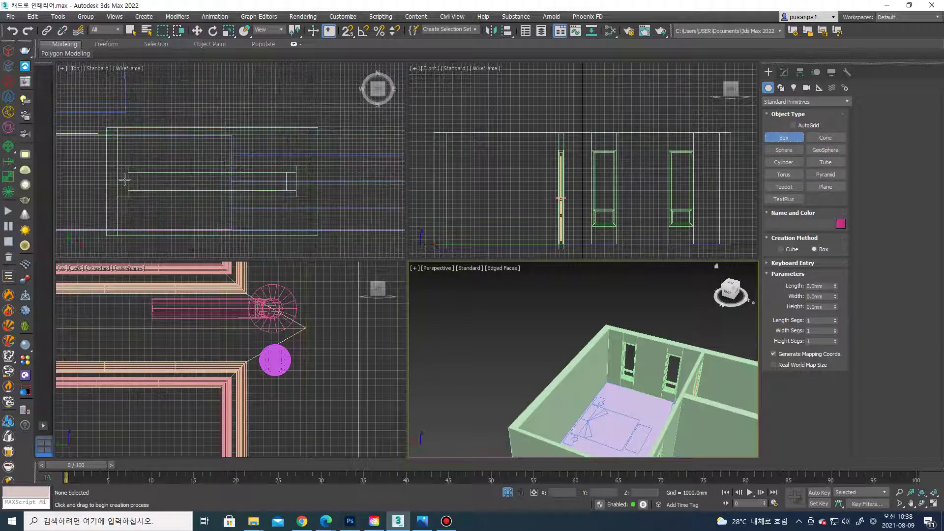
{"action": "left_click_drag", "start_coordinate": [122, 179], "coordinate": [294, 182]}
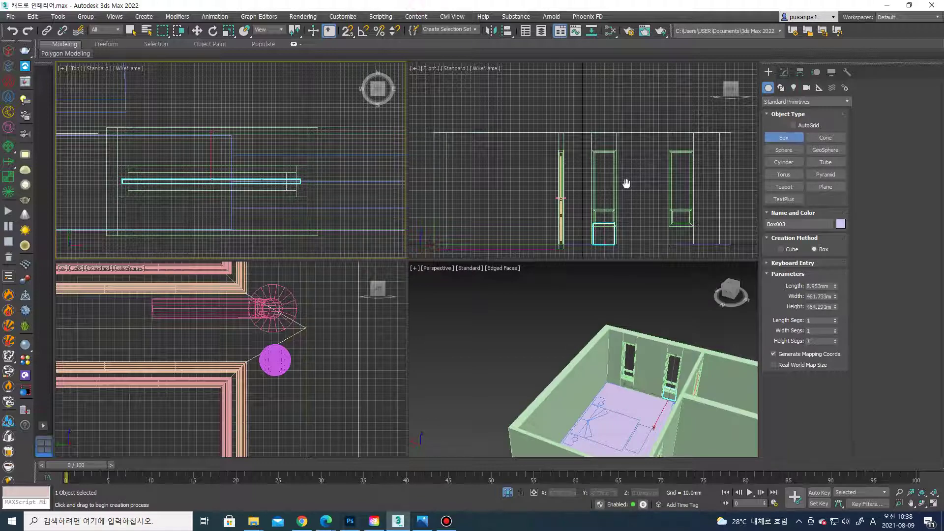
{"action": "key", "text": "w"}
{"action": "scroll", "coordinate": [582, 194], "scroll_direction": "up", "scroll_amount": 3}
{"action": "scroll", "coordinate": [582, 194], "scroll_direction": "up", "scroll_amount": 2}
{"action": "left_click_drag", "start_coordinate": [582, 195], "coordinate": [584, 211]}
Convert the box to an editable poly and enter Vertex mode
{"action": "right_click", "coordinate": [585, 217]}
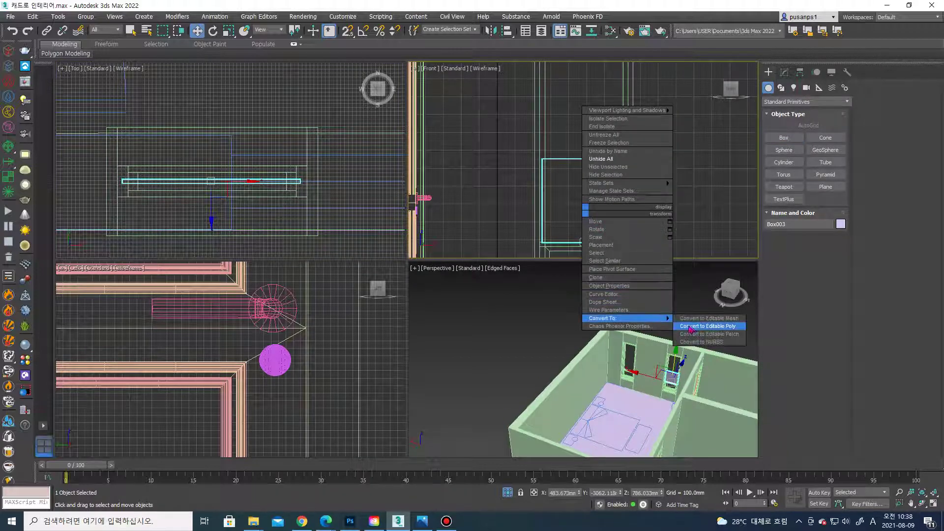
{"action": "left_click", "coordinate": [690, 325]}
{"action": "key", "text": "1"}
{"action": "scroll", "coordinate": [592, 177], "scroll_direction": "down", "scroll_amount": 3}
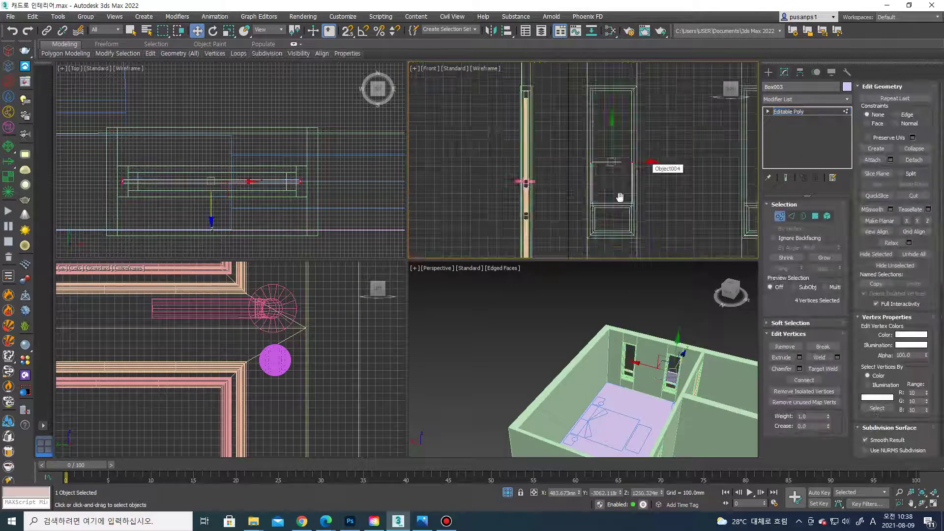
Stretch the box's top vertices up so the pane fills the window
{"action": "left_click_drag", "start_coordinate": [566, 190], "coordinate": [624, 209]}
{"action": "left_click_drag", "start_coordinate": [608, 104], "coordinate": [773, 83]}
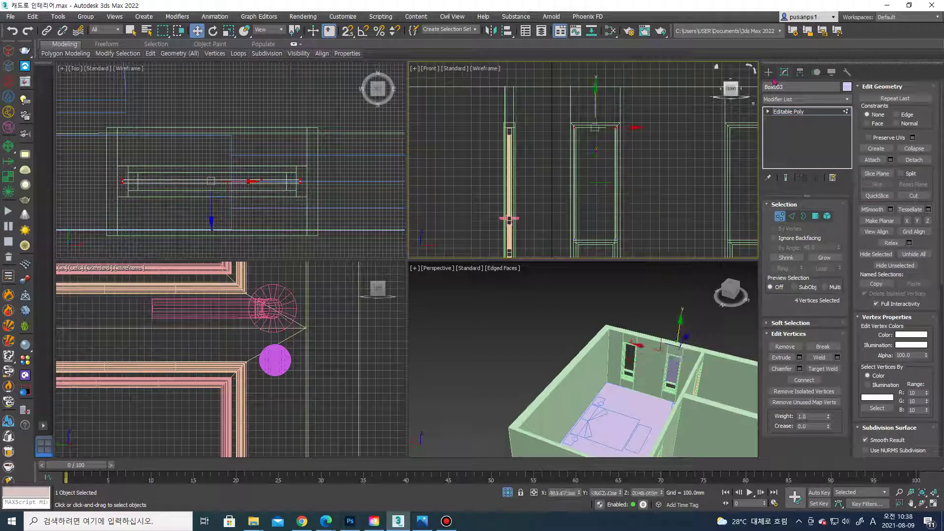
{"action": "scroll", "coordinate": [625, 119], "scroll_direction": "up", "scroll_amount": 5}
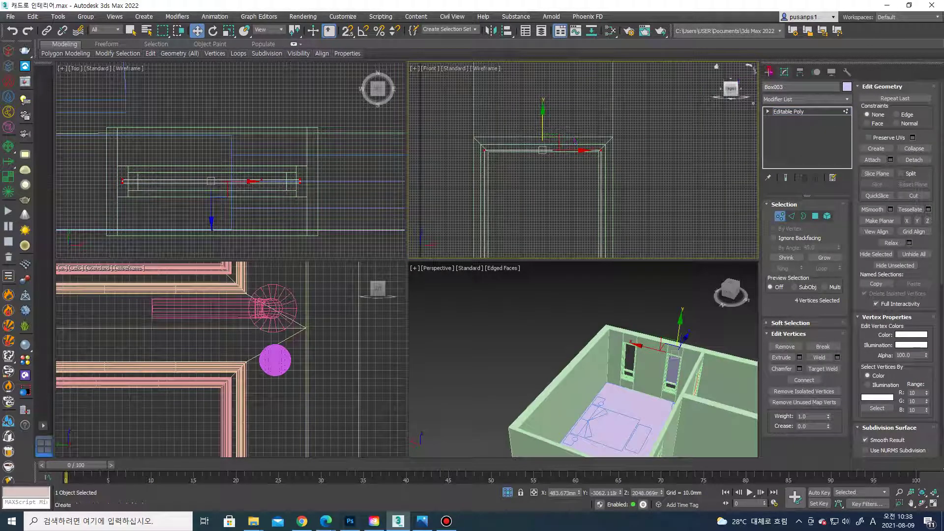
{"action": "left_click", "coordinate": [769, 71]}
{"action": "scroll", "coordinate": [614, 187], "scroll_direction": "down", "scroll_amount": 3}
Clone the pane into the other tall window and align it there
{"action": "left_click", "coordinate": [674, 238]}
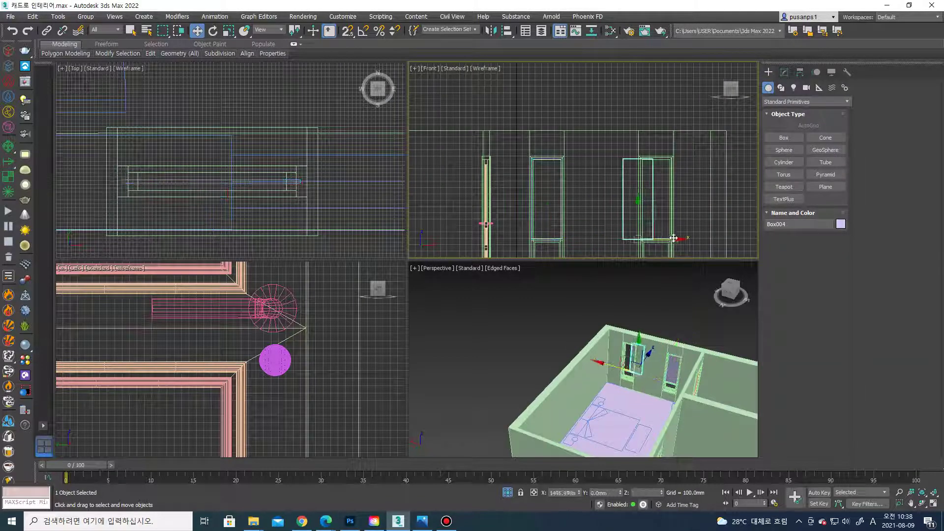
{"action": "left_click_drag", "start_coordinate": [673, 237], "coordinate": [698, 238], "text": "shift"}
{"action": "left_click", "coordinate": [475, 304]}
{"action": "key", "text": "z"}
{"action": "scroll", "coordinate": [622, 230], "scroll_direction": "up", "scroll_amount": 2}
{"action": "left_click_drag", "start_coordinate": [610, 211], "coordinate": [635, 211]}
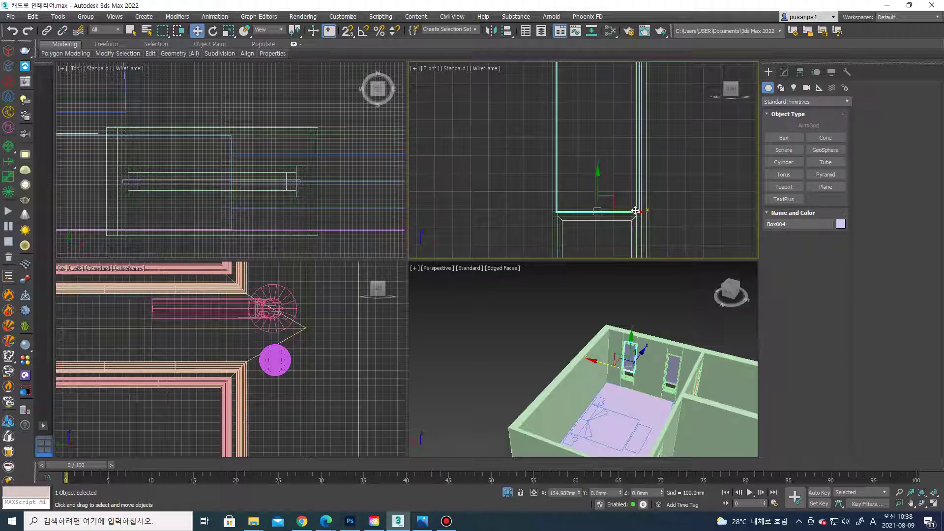
Select both panes and Shift-drag them downward to copy them
{"action": "scroll", "coordinate": [639, 354], "scroll_direction": "up", "scroll_amount": 3}
{"action": "scroll", "coordinate": [659, 364], "scroll_direction": "up", "scroll_amount": 3}
{"action": "scroll", "coordinate": [658, 358], "scroll_direction": "up", "scroll_amount": 3}
{"action": "scroll", "coordinate": [658, 358], "scroll_direction": "up", "scroll_amount": 3}
{"action": "scroll", "coordinate": [658, 358], "scroll_direction": "down", "scroll_amount": 5}
{"action": "scroll", "coordinate": [658, 358], "scroll_direction": "down", "scroll_amount": 4}
{"action": "left_click", "coordinate": [697, 364], "text": "ctrl"}
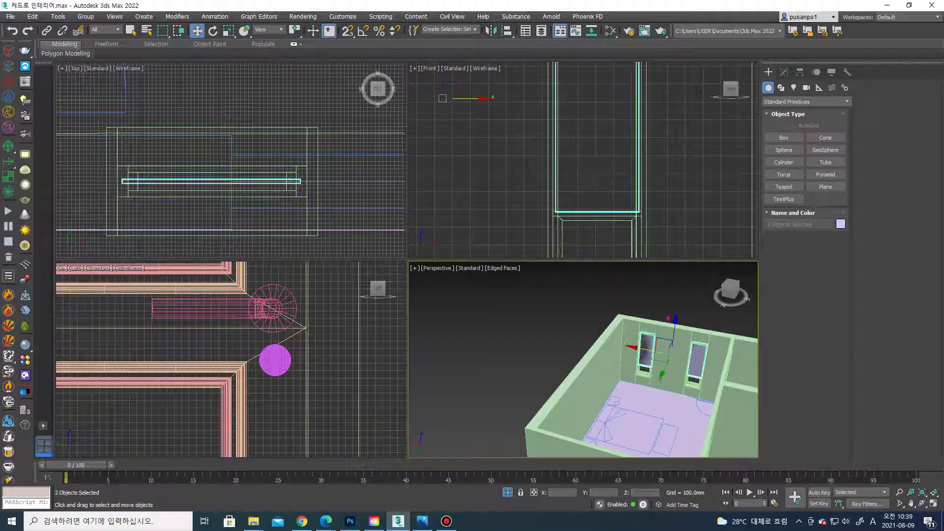
{"action": "scroll", "coordinate": [557, 167], "scroll_direction": "down", "scroll_amount": 4}
{"action": "scroll", "coordinate": [557, 167], "scroll_direction": "up", "scroll_amount": 2}
{"action": "scroll", "coordinate": [557, 167], "scroll_direction": "up", "scroll_amount": 2}
{"action": "left_click_drag", "start_coordinate": [552, 140], "coordinate": [554, 254]}
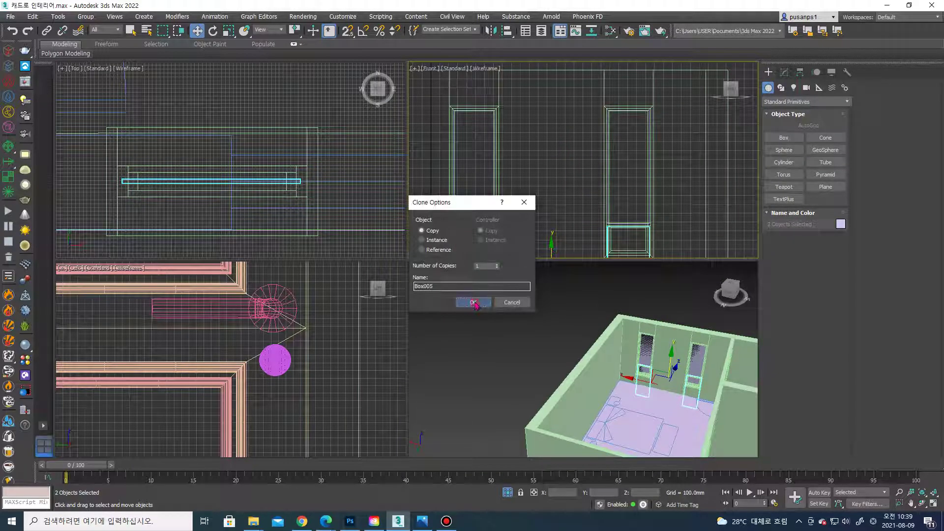
Confirm copying both panes and delete the unneeded copy
{"action": "left_click", "coordinate": [476, 301]}
{"action": "scroll", "coordinate": [553, 194], "scroll_direction": "down", "scroll_amount": 2}
{"action": "scroll", "coordinate": [554, 194], "scroll_direction": "down", "scroll_amount": 2}
{"action": "key", "text": "Delete"}
Resize Box005's vertices into a small box fitting the window's lower section
{"action": "left_click", "coordinate": [504, 197]}
{"action": "key", "text": "1"}
{"action": "key", "text": "ctrl+a"}
{"action": "key", "text": "z"}
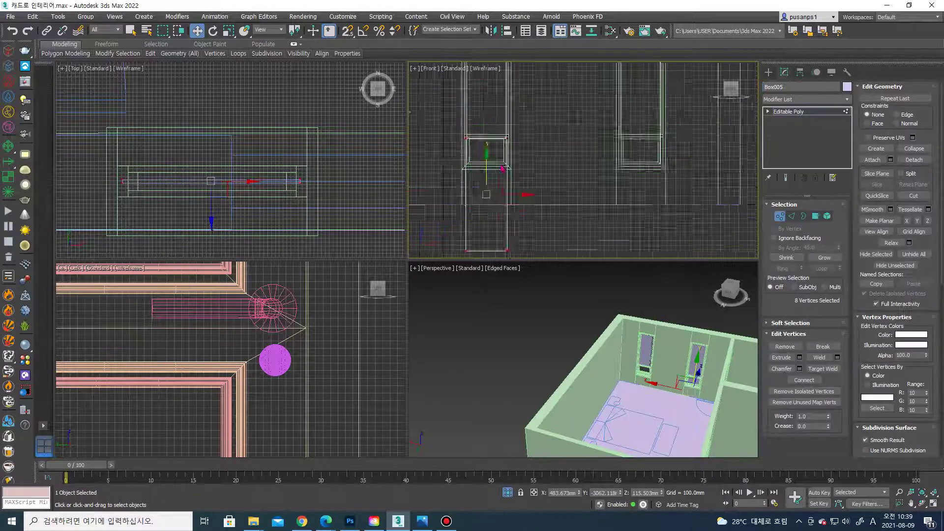
{"action": "key", "text": "r"}
{"action": "left_click_drag", "start_coordinate": [524, 207], "coordinate": [467, 194]}
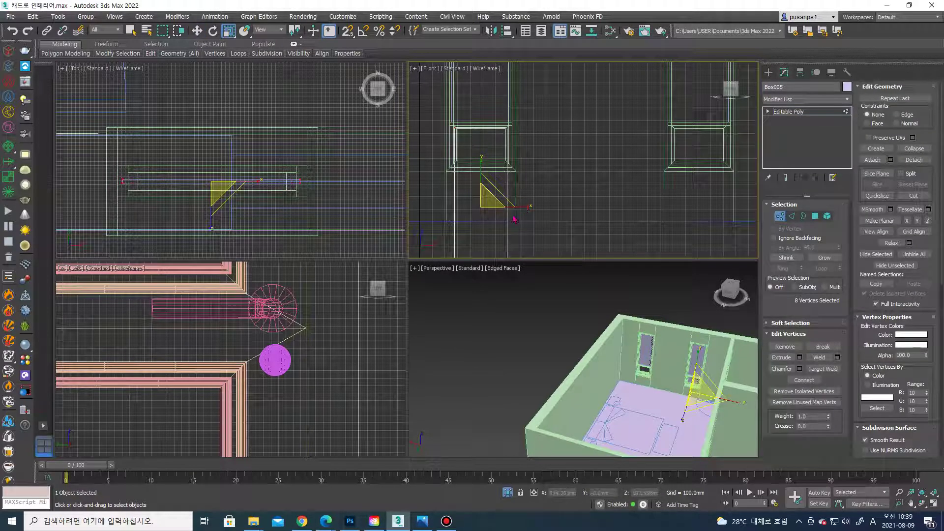
{"action": "scroll", "coordinate": [492, 184], "scroll_direction": "down", "scroll_amount": 2}
{"action": "key", "text": "w"}
{"action": "scroll", "coordinate": [499, 129], "scroll_direction": "up", "scroll_amount": 2}
{"action": "scroll", "coordinate": [490, 142], "scroll_direction": "up", "scroll_amount": 2}
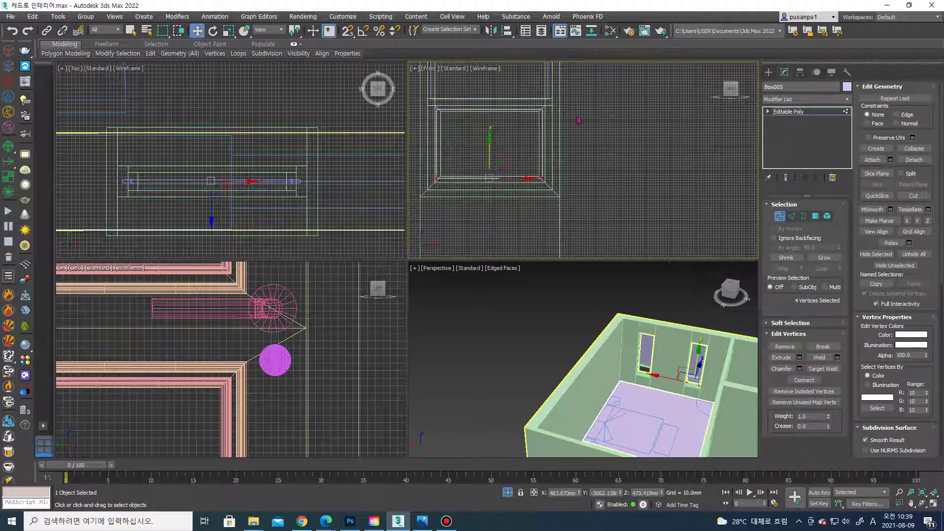
{"action": "left_click", "coordinate": [701, 120]}
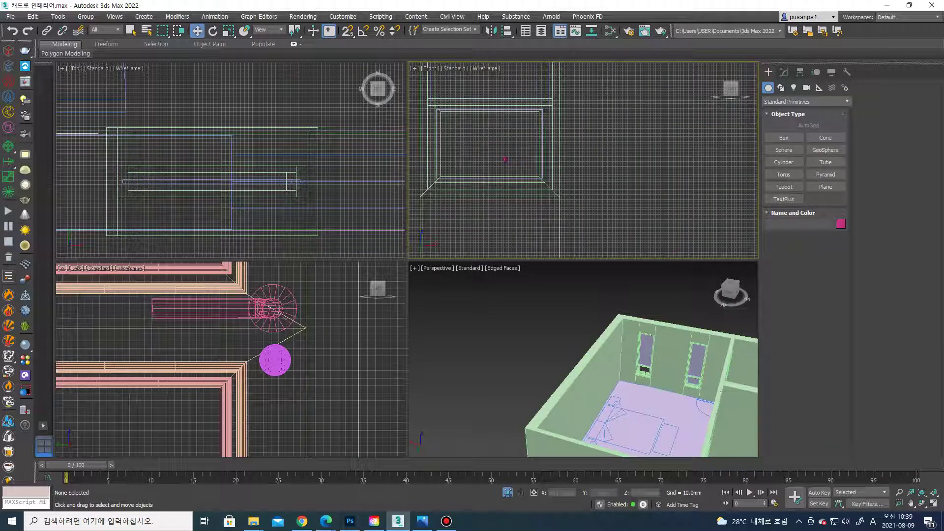
Clone the small box as Box006 into the other window's lower section and align it
{"action": "scroll", "coordinate": [666, 335], "scroll_direction": "up", "scroll_amount": 3}
{"action": "scroll", "coordinate": [666, 335], "scroll_direction": "up", "scroll_amount": 3}
{"action": "left_click", "coordinate": [716, 380]}
{"action": "mouse_move", "coordinate": [639, 148]}
{"action": "middle_mouse_down"}
{"action": "mouse_move", "coordinate": [668, 165]}
{"action": "mouse_move", "coordinate": [614, 192]}
{"action": "middle_mouse_up"}
{"action": "left_click_drag", "start_coordinate": [590, 227], "coordinate": [663, 227], "text": "shift"}
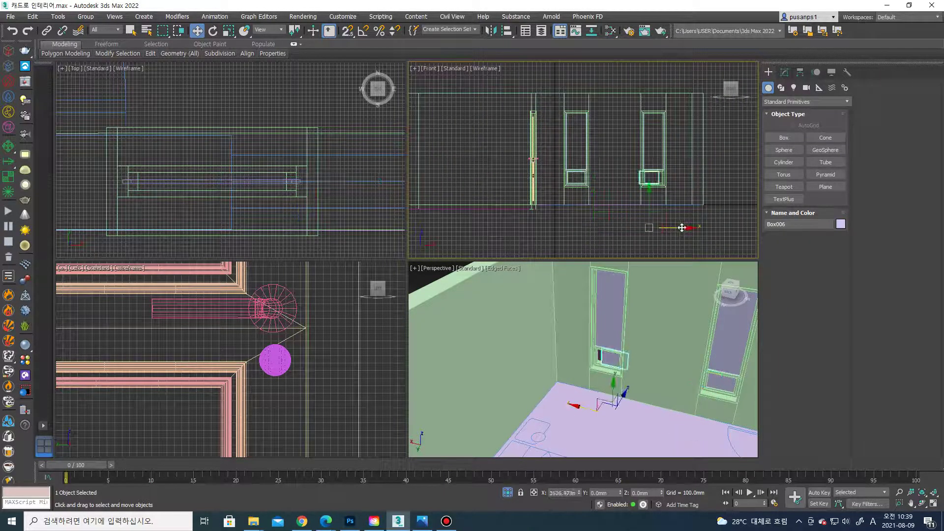
{"action": "left_click", "coordinate": [473, 301]}
{"action": "scroll", "coordinate": [712, 206], "scroll_direction": "up", "scroll_amount": 3}
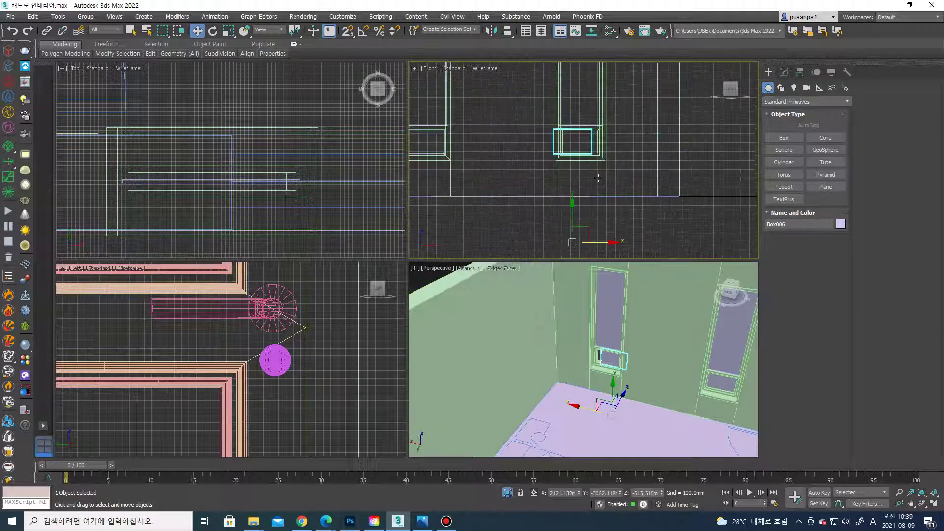
{"action": "left_click_drag", "start_coordinate": [605, 243], "coordinate": [607, 246]}
{"action": "scroll", "coordinate": [606, 238], "scroll_direction": "up", "scroll_amount": 2}
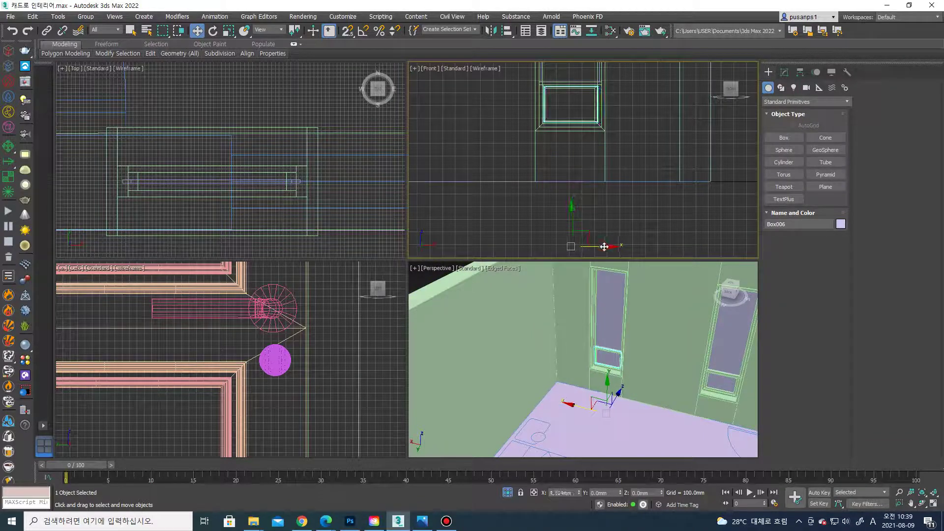
{"action": "left_click", "coordinate": [629, 230]}
{"action": "scroll", "coordinate": [688, 344], "scroll_direction": "down", "scroll_amount": 10}
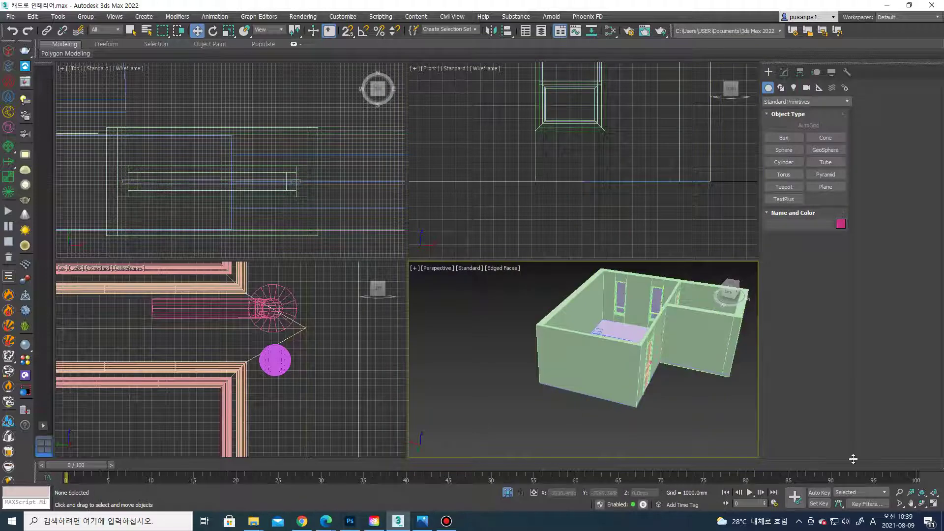
Maximize the Perspective view and orbit to look down into the whole L-shaped room
{"action": "left_click", "coordinate": [934, 505]}
{"action": "mouse_move", "coordinate": [636, 291]}
{"action": "middle_mouse_down", "text": "alt"}
{"action": "mouse_move", "coordinate": [632, 375]}
{"action": "mouse_move", "coordinate": [605, 331]}
{"action": "mouse_move", "coordinate": [560, 352]}
{"action": "mouse_move", "coordinate": [565, 359]}
{"action": "mouse_move", "coordinate": [531, 358]}
{"action": "middle_mouse_up", "text": "alt"}
{"action": "scroll", "coordinate": [526, 360], "scroll_direction": "up", "scroll_amount": 4}
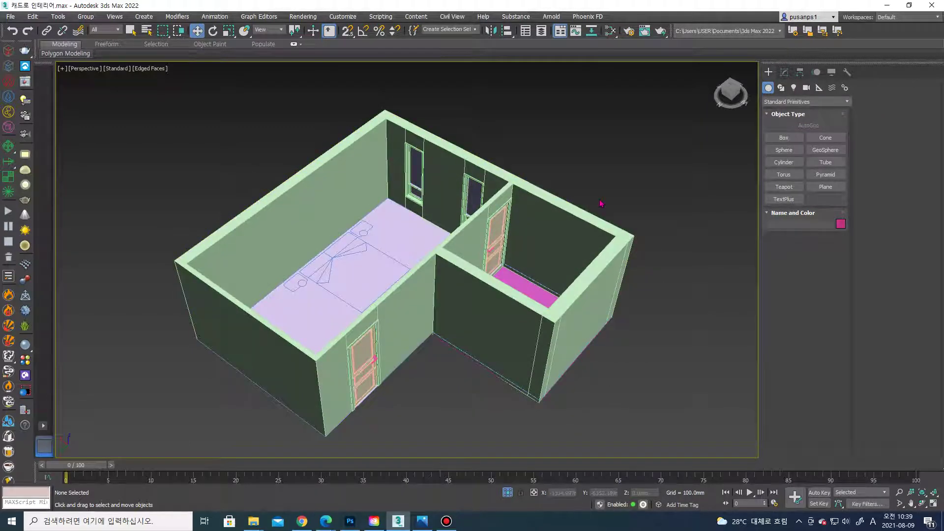
{"action": "mouse_move", "coordinate": [434, 252]}
{"action": "middle_mouse_down", "text": "alt"}
{"action": "mouse_move", "coordinate": [408, 272]}
{"action": "mouse_move", "coordinate": [432, 248]}
{"action": "middle_mouse_up", "text": "alt"}
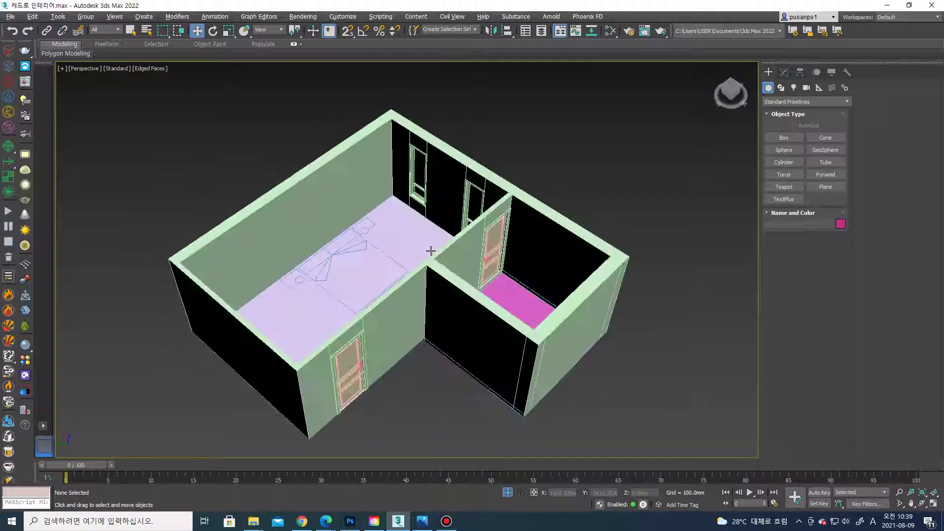